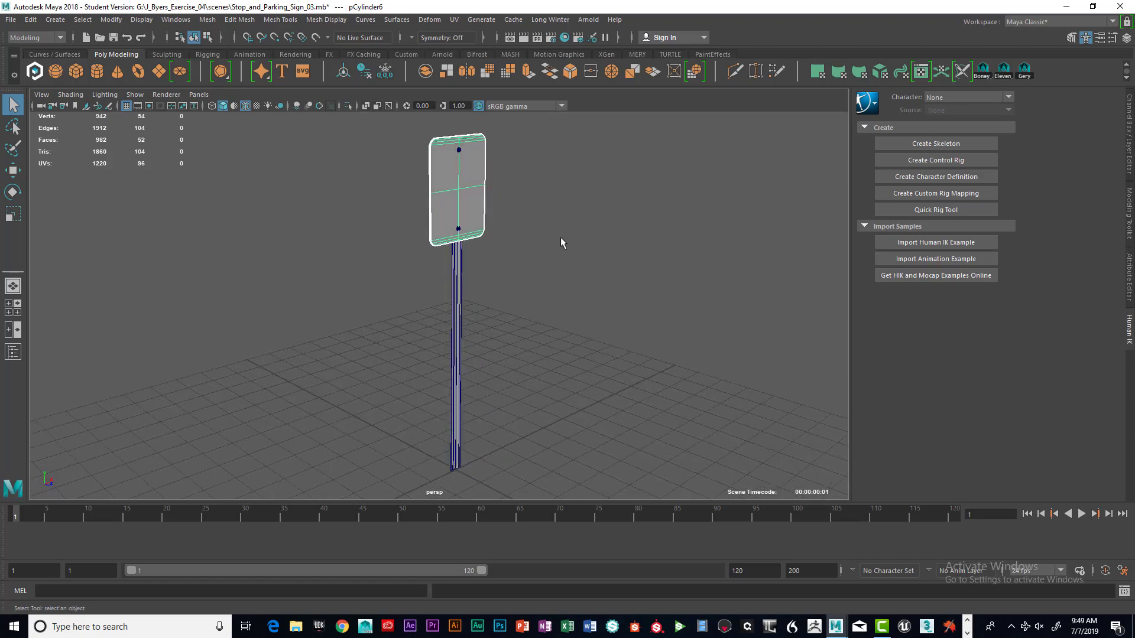
# - Make the Stop_Sign_B layer visible and put the selected rectangular sign on a new, hidden display layer
pyautogui.hotkey('ctrl', 'a')
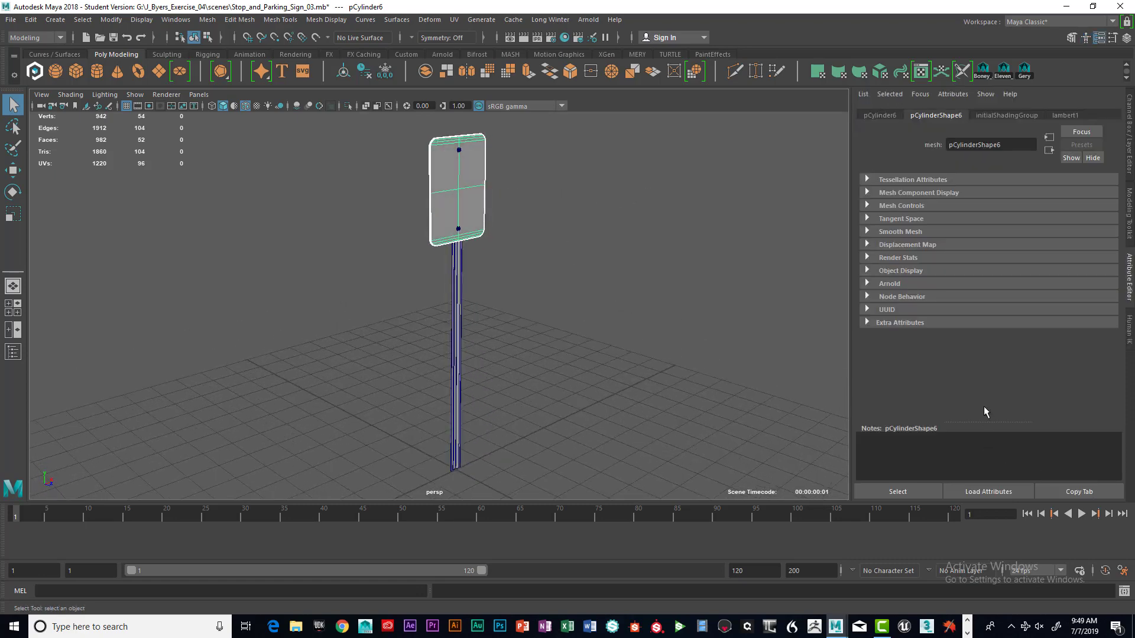
pyautogui.hotkey('ctrl', 'a')
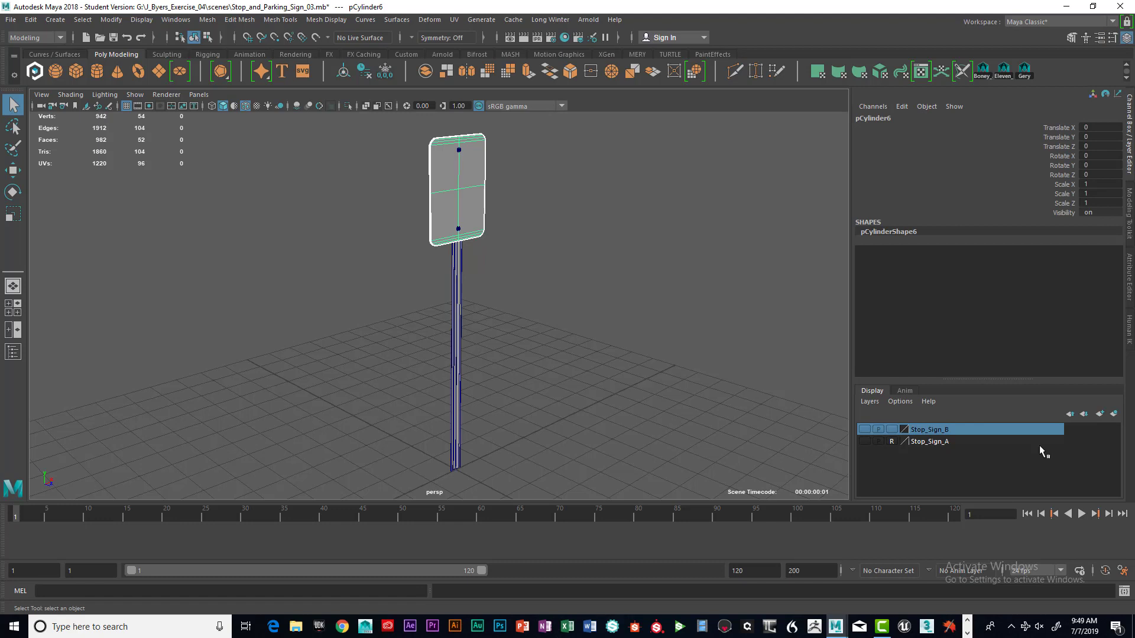
pyautogui.click(864, 429)
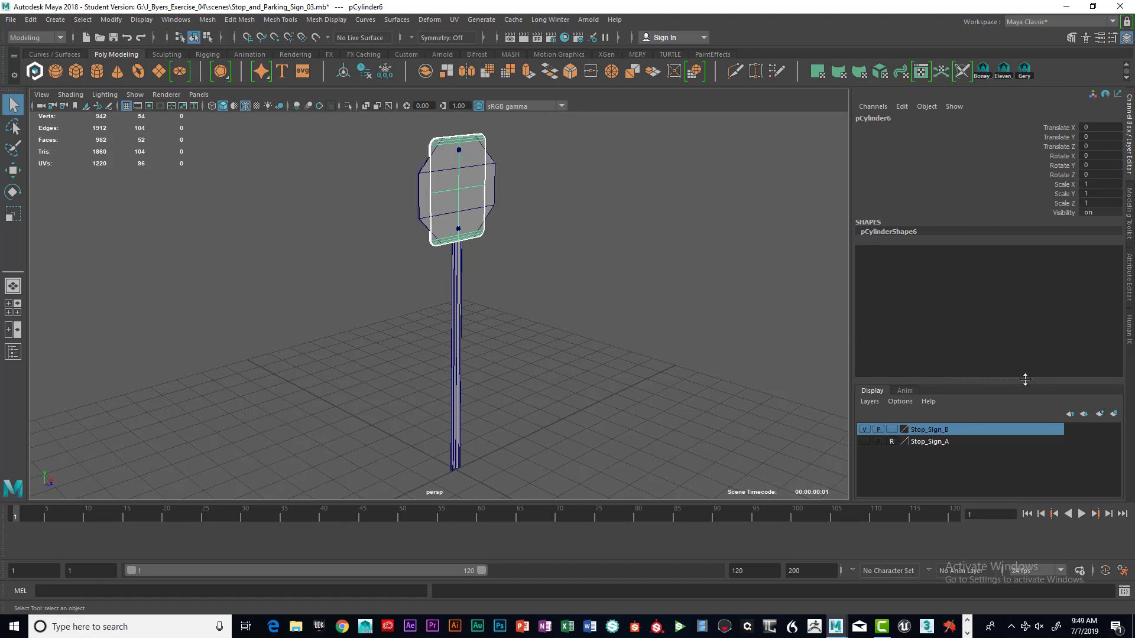
pyautogui.click(1113, 415)
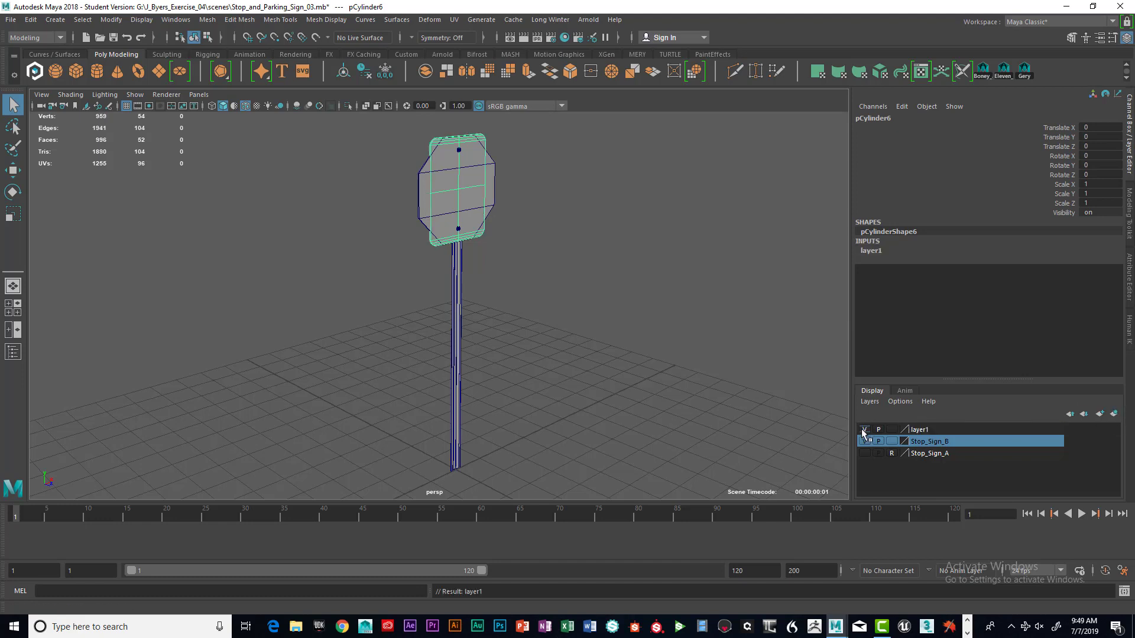
pyautogui.click(864, 430)
# - Select the octagonal sign panel and examine the complete sign and post from several angles
pyautogui.click(462, 182)
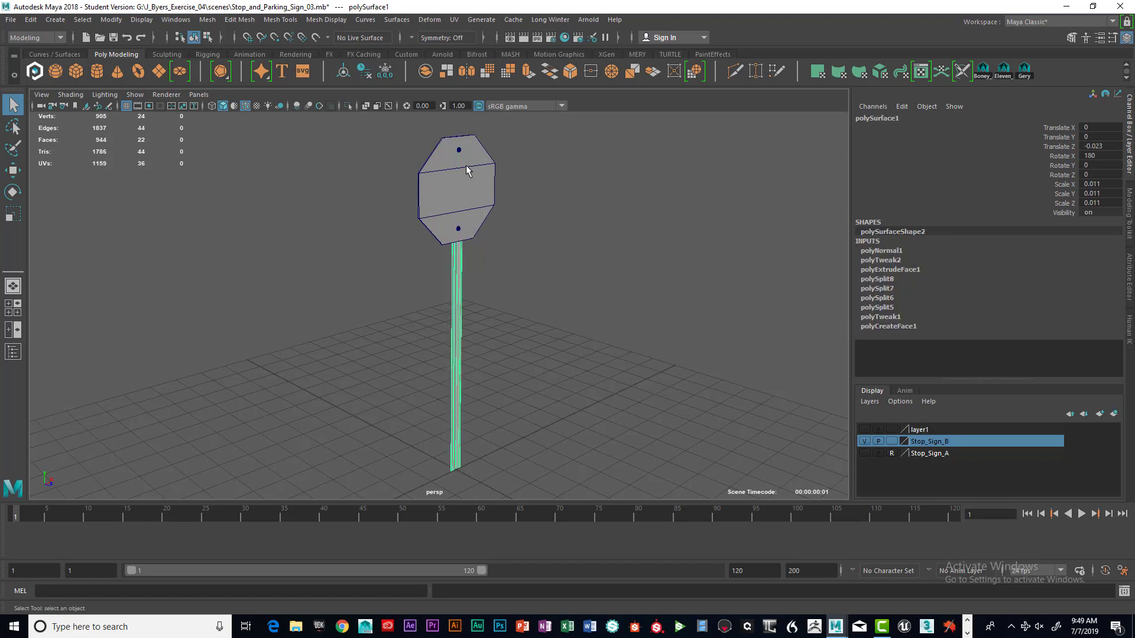
pyautogui.click(465, 164)
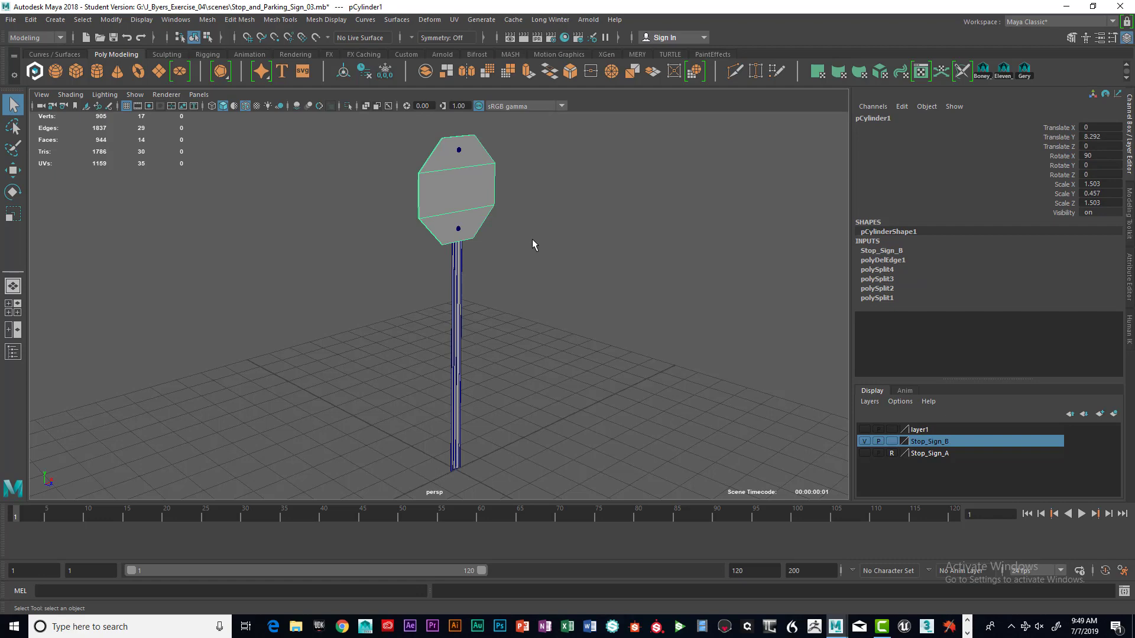
pyautogui.scroll(4, 538, 238)
pyautogui.keyDown('alt'); pyautogui.moveTo(540, 239); pyautogui.dragTo(582, 231); pyautogui.keyUp('alt')
pyautogui.moveTo(547, 204)
pyautogui.keyDown('alt'); pyautogui.mouseDown(button='middle')
pyautogui.moveTo(568, 265)
pyautogui.moveTo(554, 217)
pyautogui.mouseUp(button='middle'); pyautogui.keyUp('alt')
pyautogui.scroll(-4, 568, 264)
pyautogui.moveTo(577, 243)
pyautogui.keyDown('alt'); pyautogui.mouseDown(button='right')
pyautogui.moveTo(595, 249)
pyautogui.moveTo(581, 247)
pyautogui.mouseUp(button='right'); pyautogui.keyUp('alt')
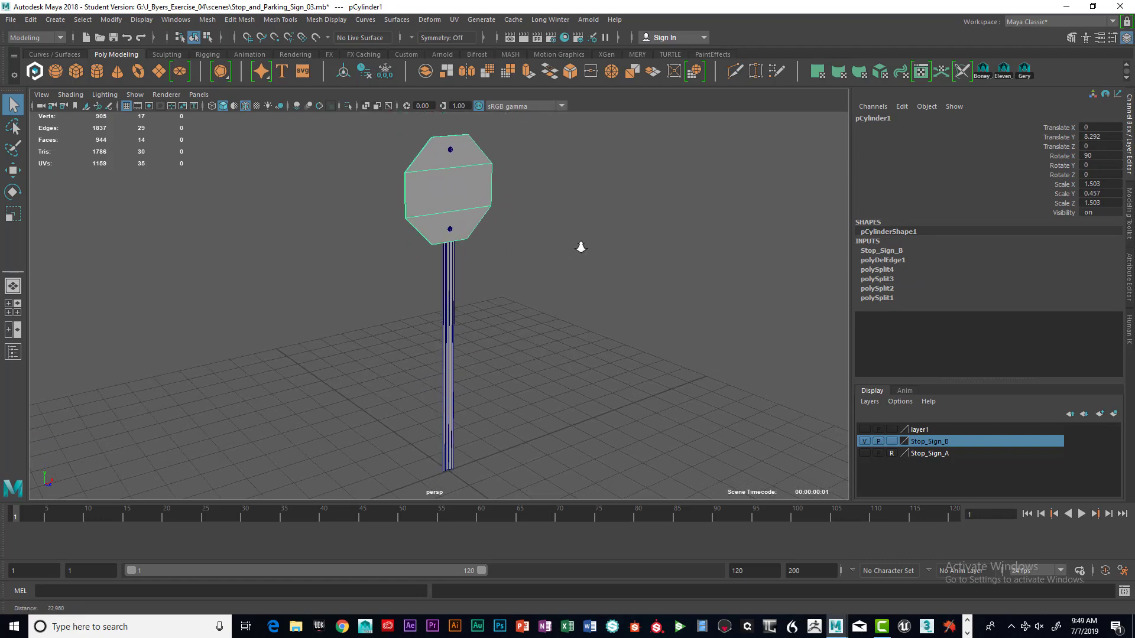
pyautogui.keyDown('alt'); pyautogui.moveTo(578, 242); pyautogui.dragTo(569, 237, button='middle'); pyautogui.keyUp('alt')
pyautogui.keyDown('alt'); pyautogui.moveTo(570, 237); pyautogui.dragTo(551, 233, button='right'); pyautogui.keyUp('alt')
pyautogui.keyDown('alt'); pyautogui.moveTo(552, 233); pyautogui.dragTo(556, 230, button='middle'); pyautogui.keyUp('alt')
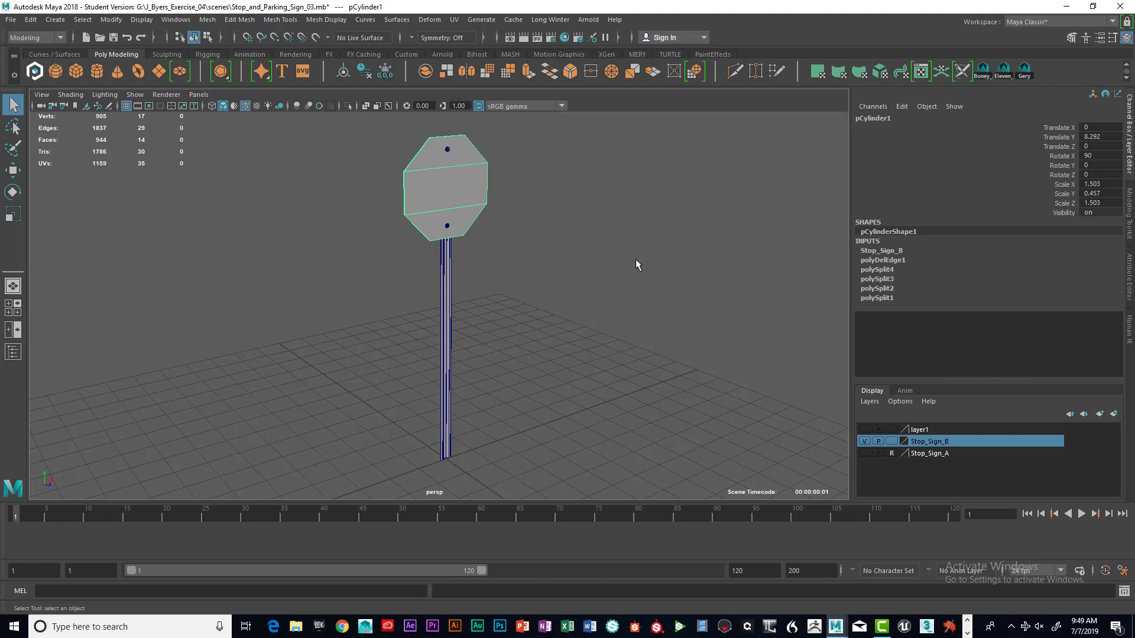
pyautogui.keyDown('alt'); pyautogui.moveTo(630, 268); pyautogui.dragTo(596, 283); pyautogui.keyUp('alt')
pyautogui.scroll(-5, 610, 282)
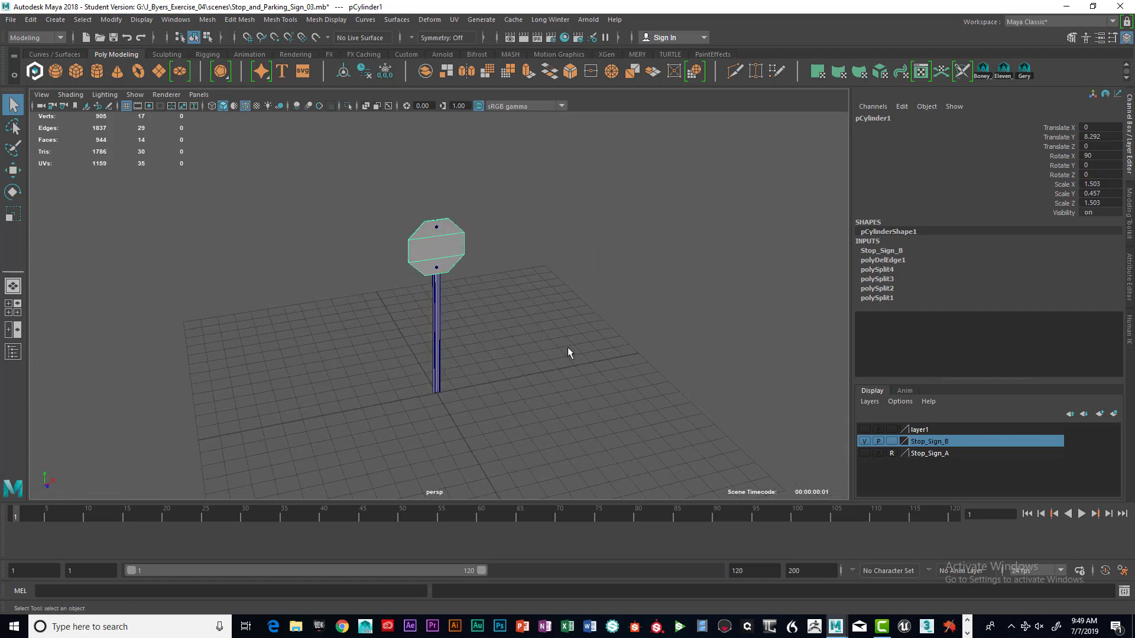
pyautogui.keyDown('alt'); pyautogui.moveTo(568, 353); pyautogui.dragTo(542, 279); pyautogui.keyUp('alt')
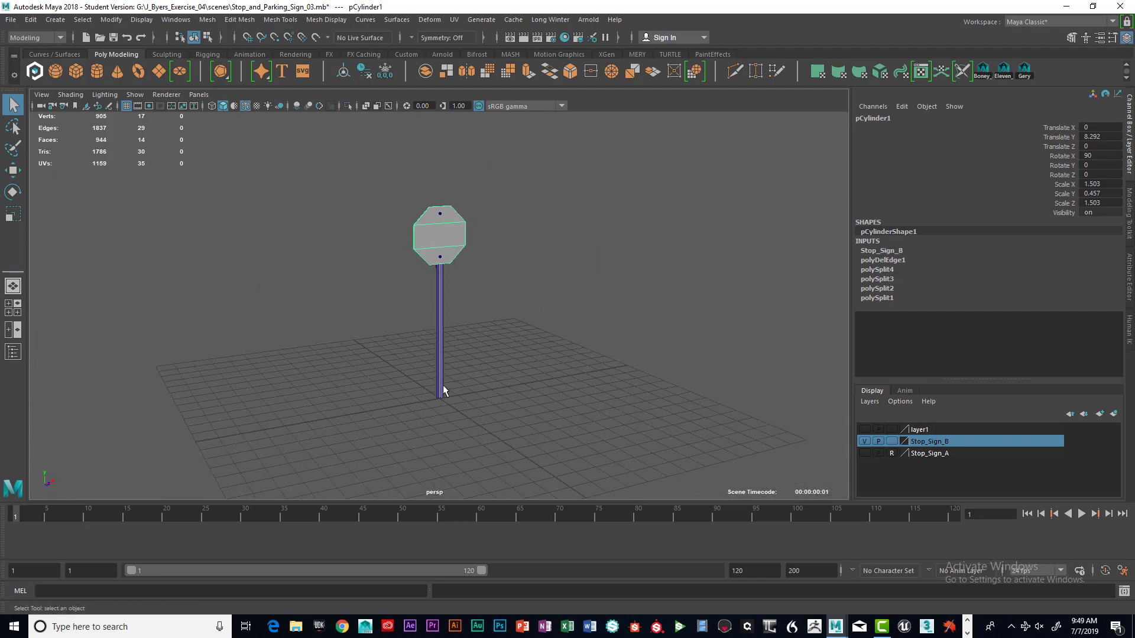
# - Turn on the grid in the front view to check the post's base against the origin, then return to perspective
pyautogui.press('space')
pyautogui.press('space')
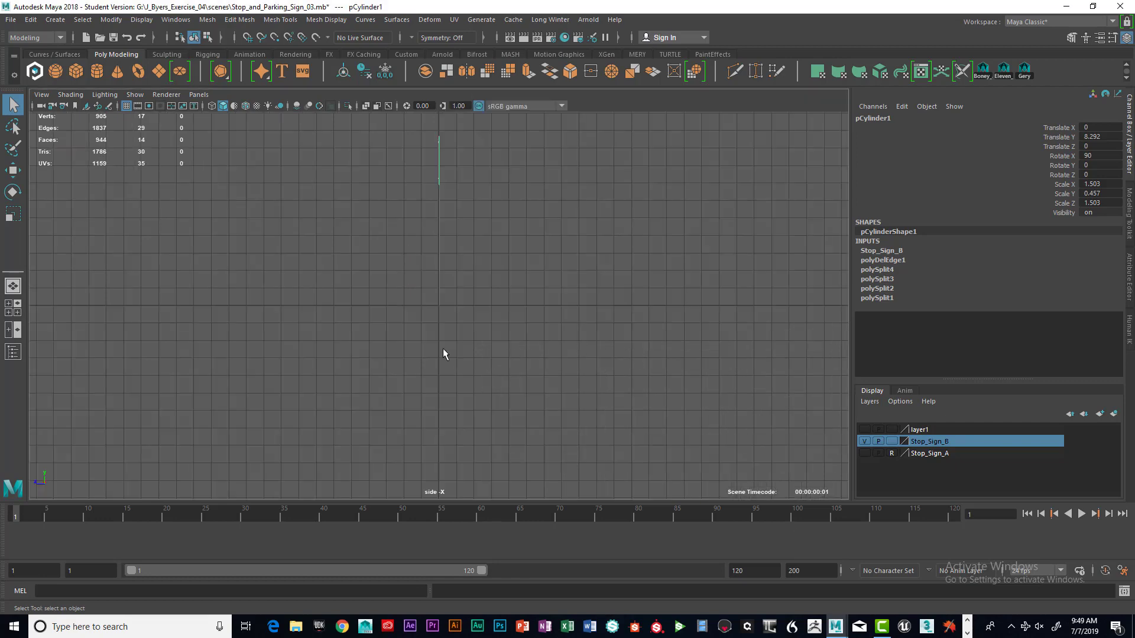
pyautogui.press('space')
pyautogui.press('space')
pyautogui.scroll(-5, 459, 385)
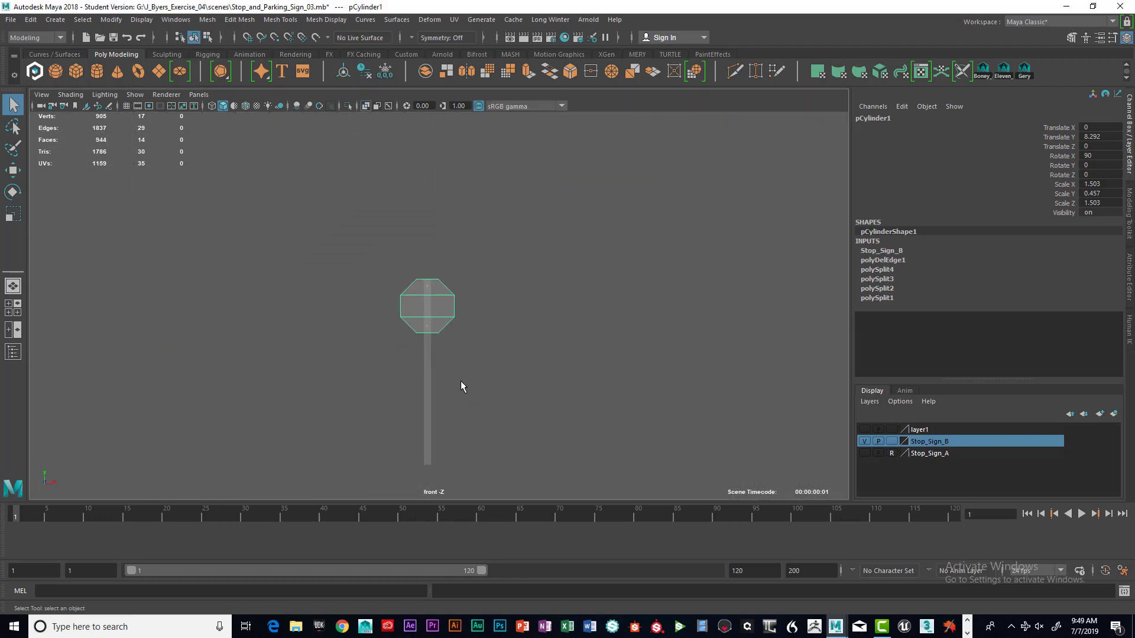
pyautogui.keyDown('alt'); pyautogui.moveTo(459, 380); pyautogui.dragTo(463, 320, button='middle'); pyautogui.keyUp('alt')
pyautogui.click(134, 94)
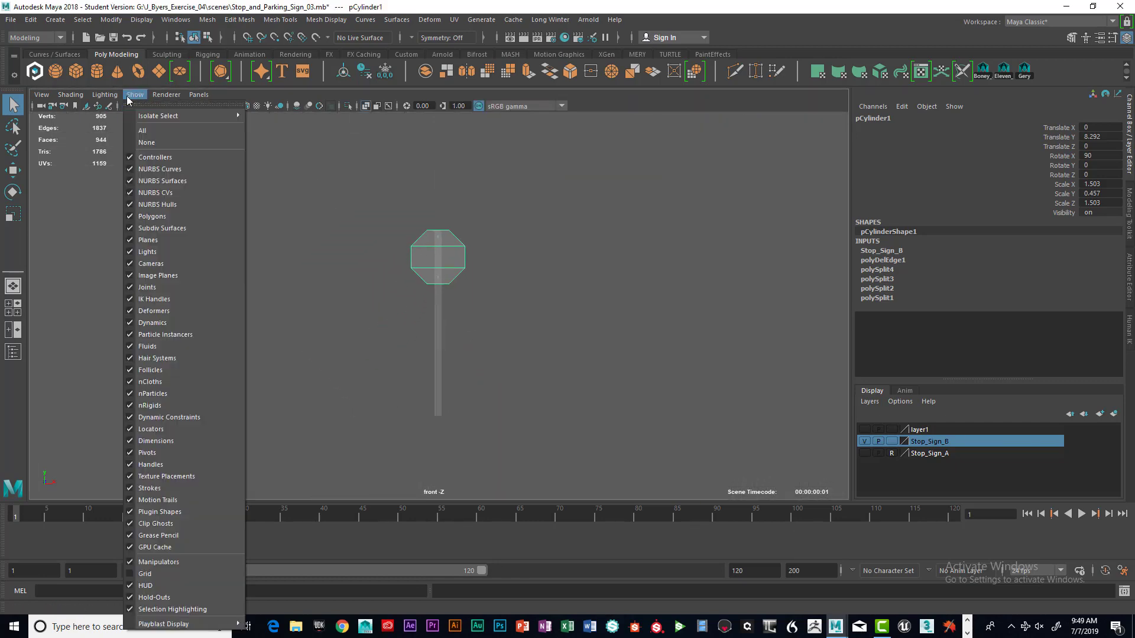
pyautogui.click(151, 573)
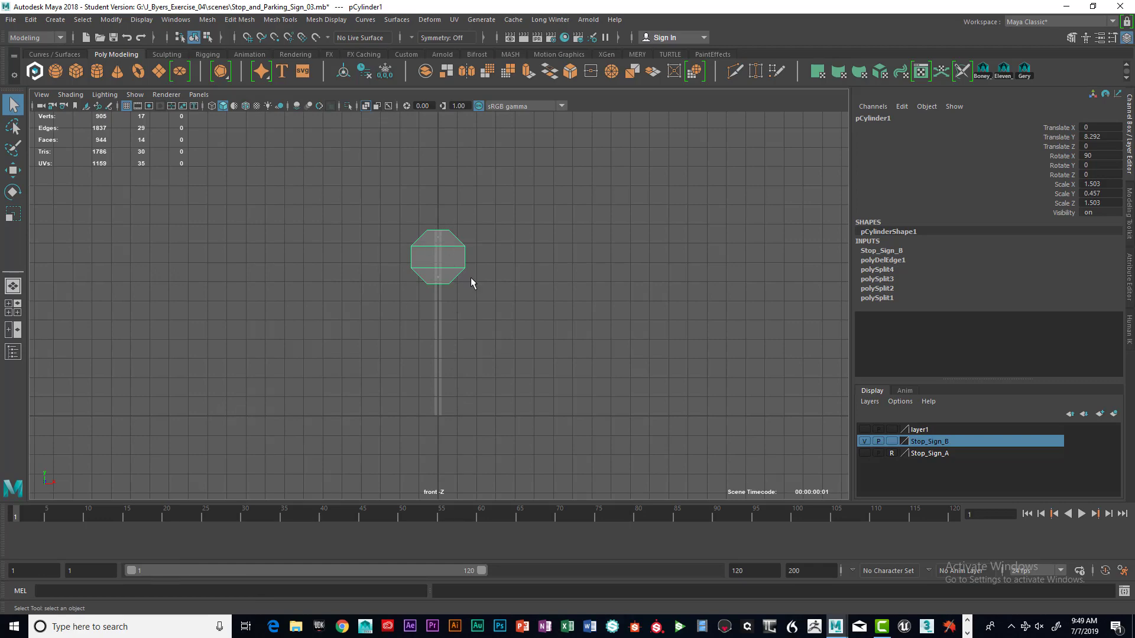
pyautogui.press('space')
pyautogui.press('space')
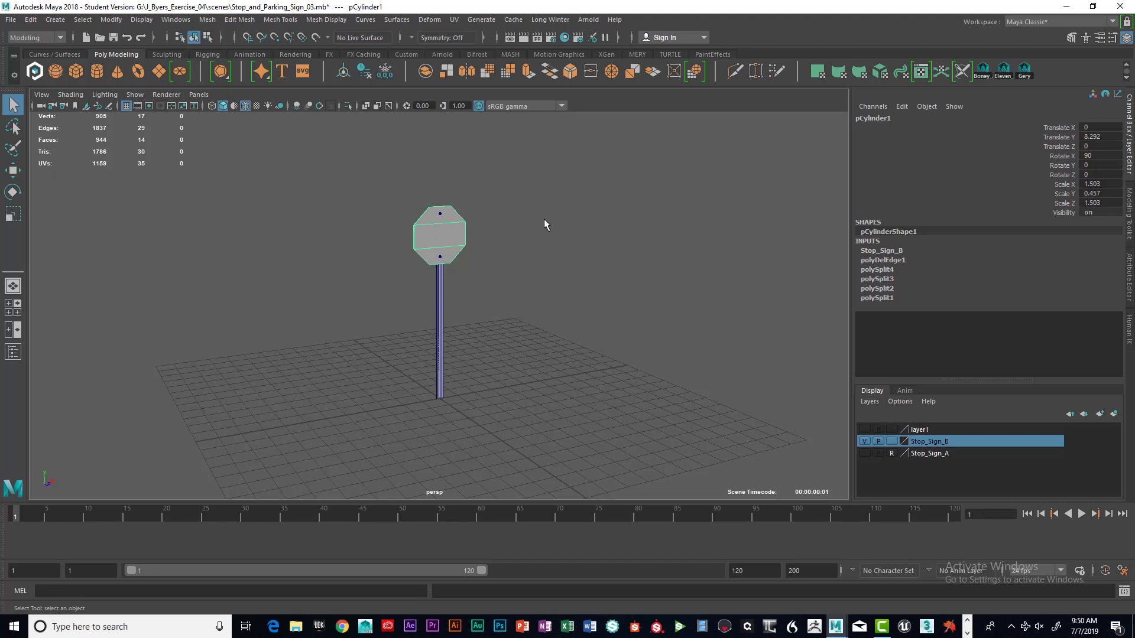
# - Delete the construction history of the octagonal sign panel
pyautogui.scroll(5, 508, 253)
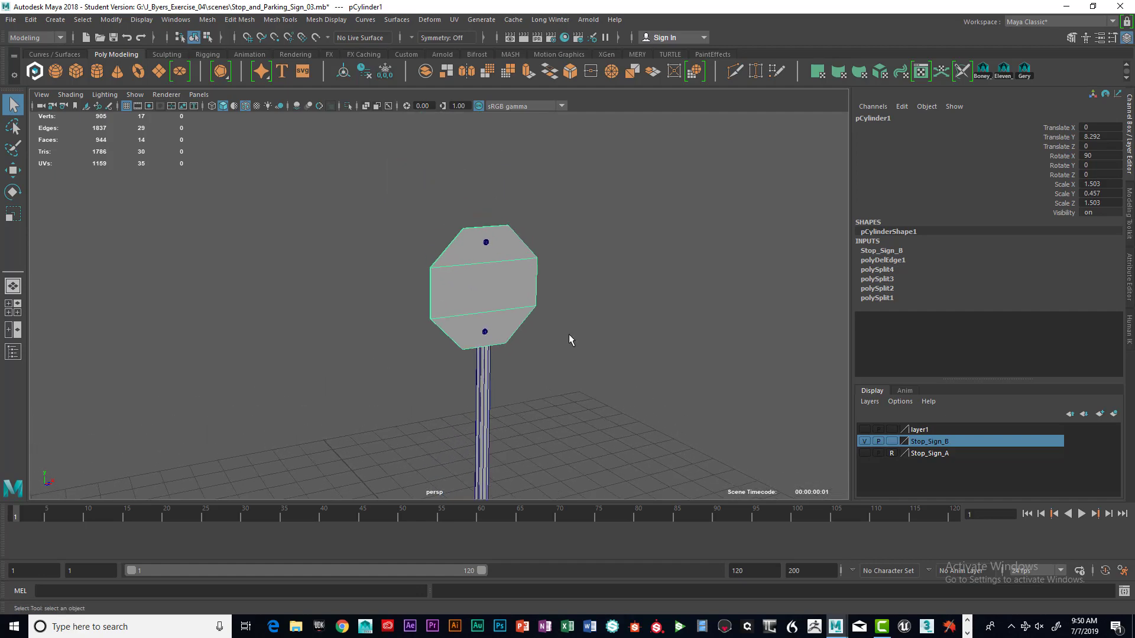
pyautogui.press('f')
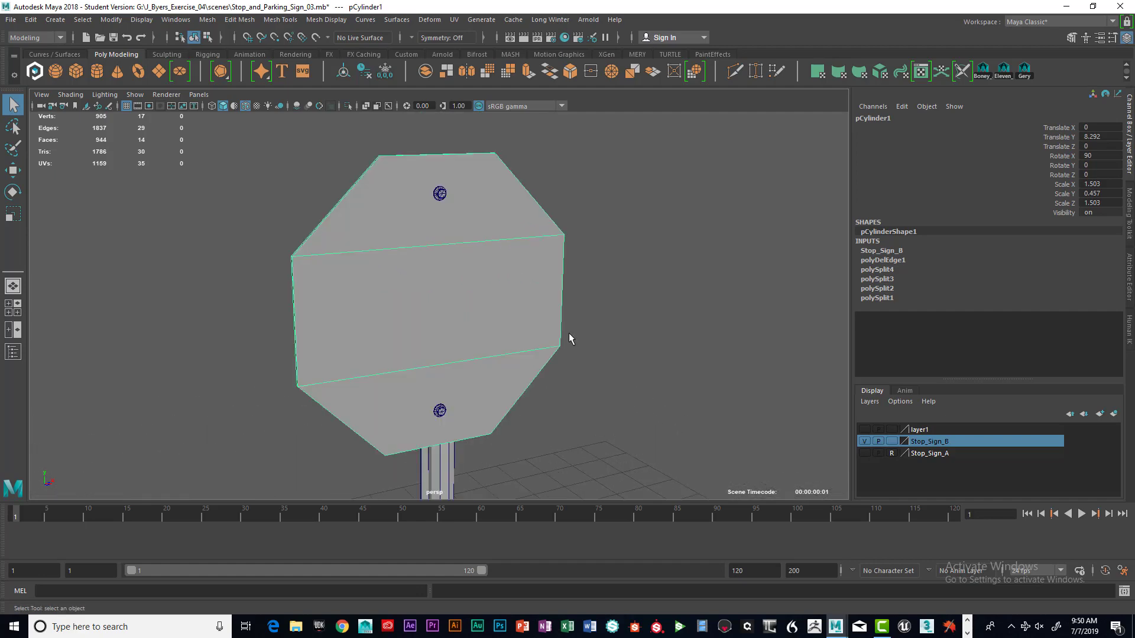
pyautogui.keyDown('alt'); pyautogui.moveTo(495, 261); pyautogui.dragTo(563, 272); pyautogui.keyUp('alt')
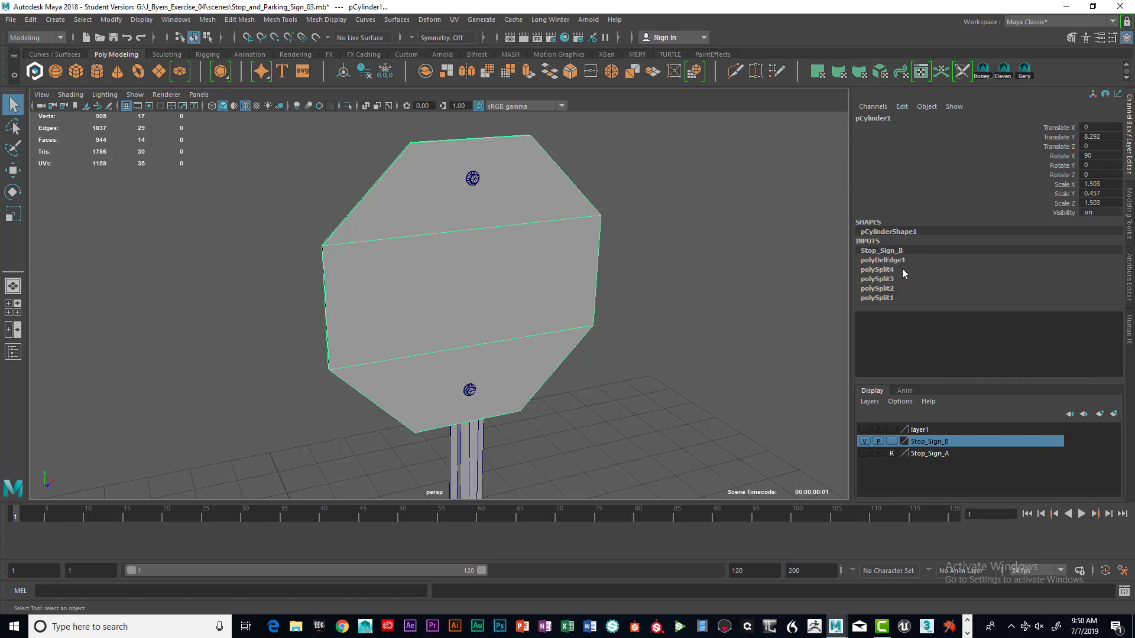
pyautogui.click(30, 20)
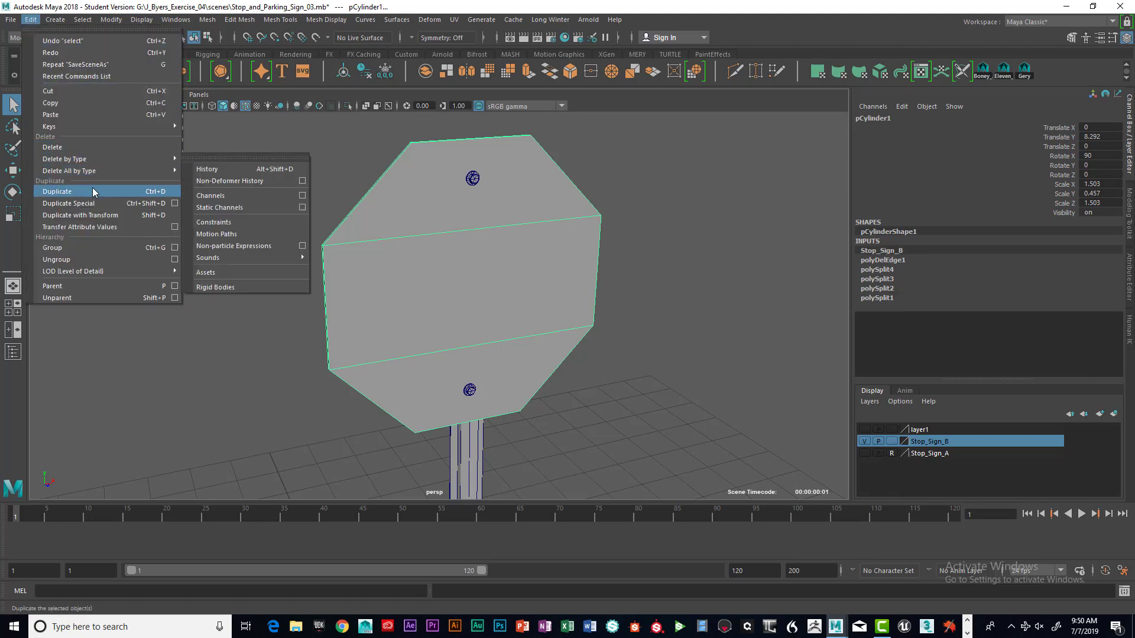
pyautogui.moveTo(171, 159)
pyautogui.click(204, 169)
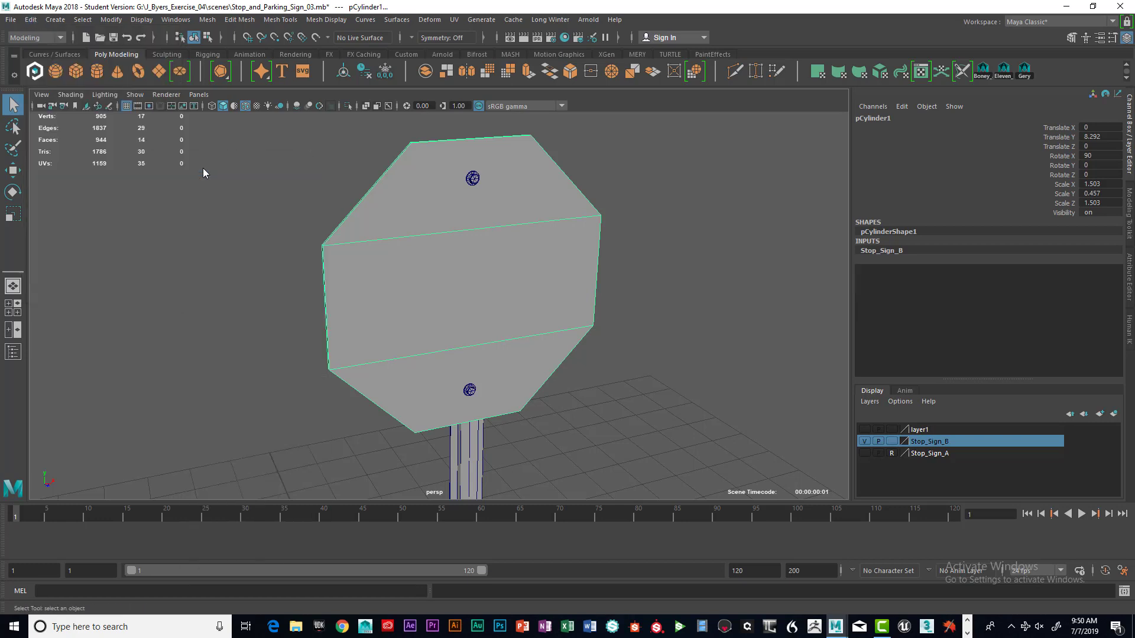
# - Freeze the octagonal panel's transformations and center its pivot
pyautogui.click(111, 20)
pyautogui.click(142, 73)
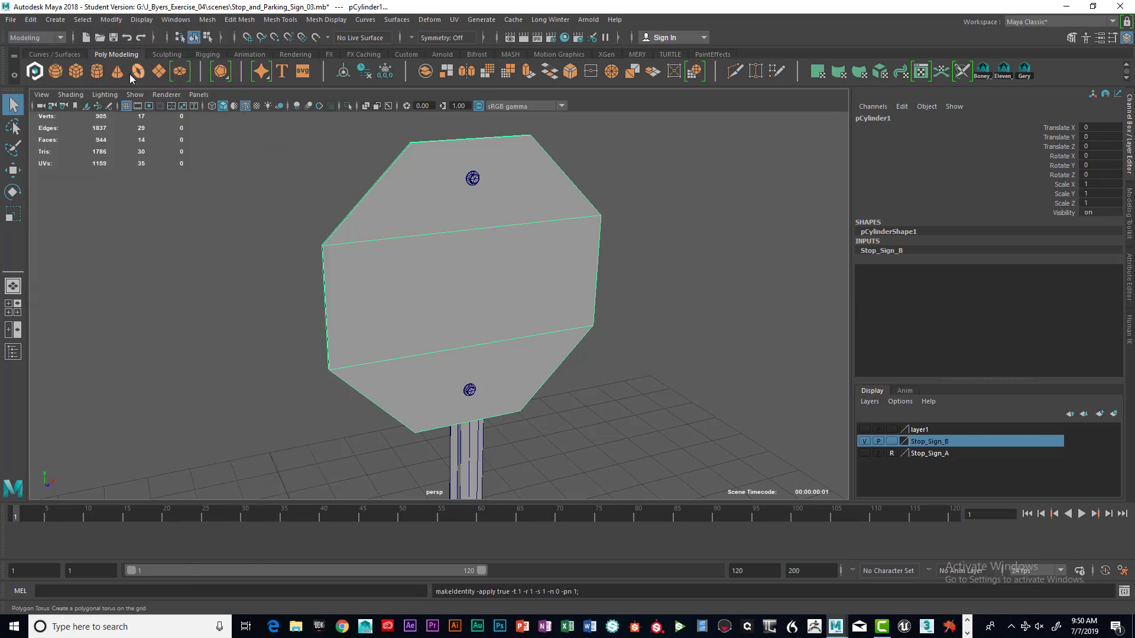
pyautogui.click(111, 20)
pyautogui.click(111, 20)
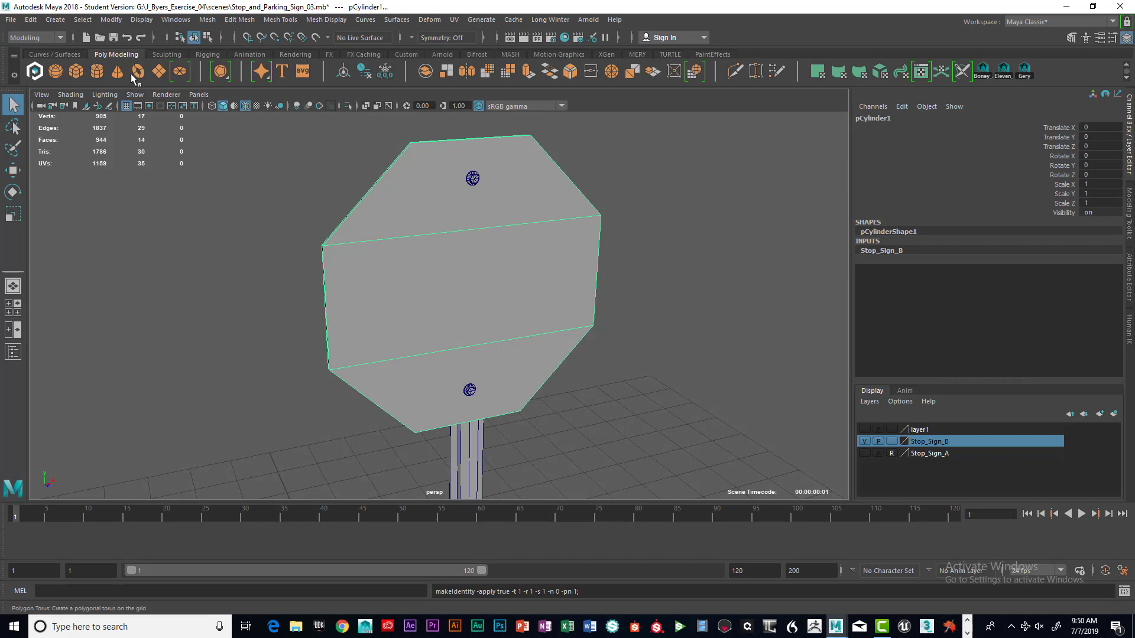
pyautogui.click(111, 20)
pyautogui.click(135, 117)
# - Inspect the upper bolt's head and washer up close, checking their transform values and history
pyautogui.keyDown('alt'); pyautogui.moveTo(536, 260); pyautogui.dragTo(562, 292); pyautogui.keyUp('alt')
pyautogui.scroll(5, 563, 292)
pyautogui.scroll(-5, 563, 260)
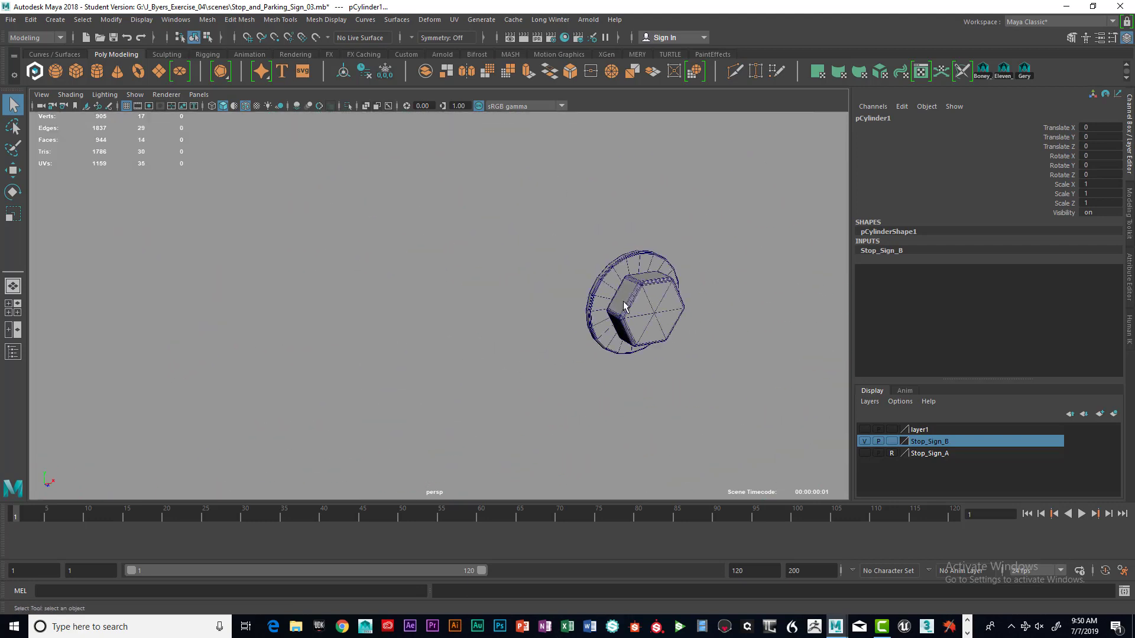
pyautogui.click(624, 306)
pyautogui.click(603, 286)
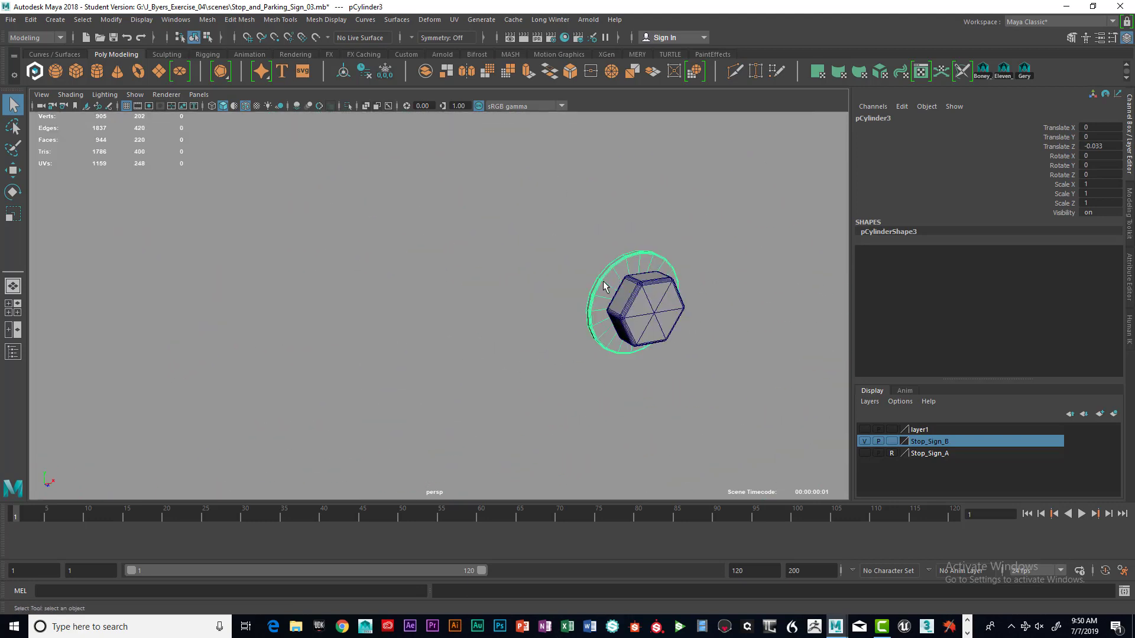
pyautogui.click(634, 304)
pyautogui.scroll(-3, 608, 307)
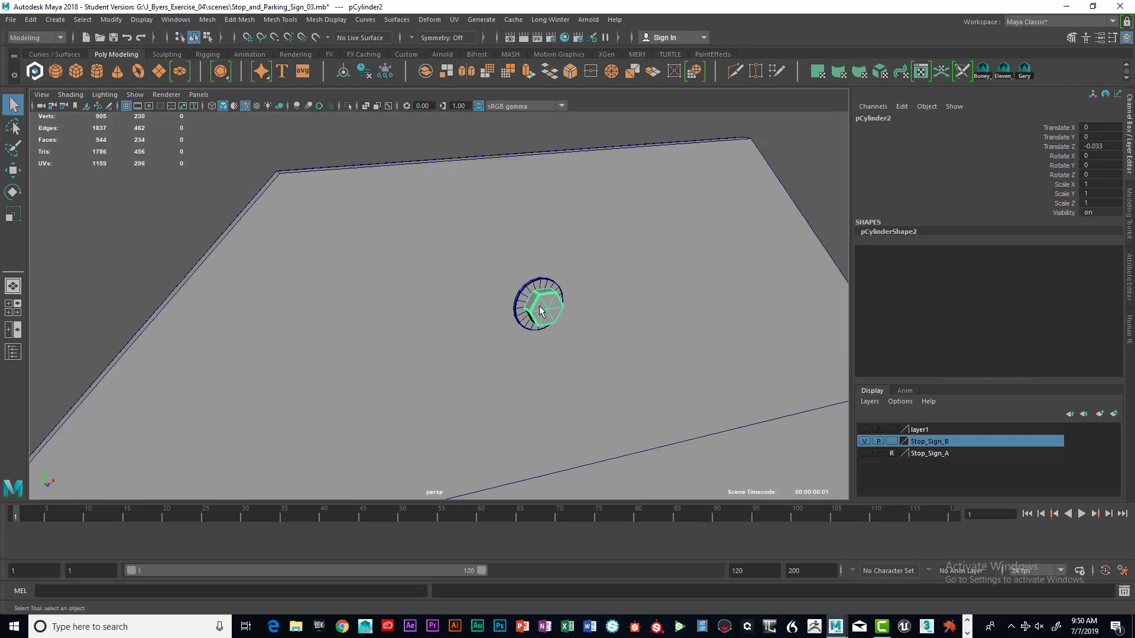
pyautogui.scroll(-7, 577, 303)
# - Check the selection of the upper and lower bolts, and recheck the octagonal panel's transform values and history
pyautogui.keyDown('alt'); pyautogui.moveTo(540, 316); pyautogui.dragTo(540, 256, button='middle'); pyautogui.keyUp('alt')
pyautogui.scroll(2, 539, 255)
pyautogui.moveTo(451, 182); pyautogui.dragTo(526, 229)
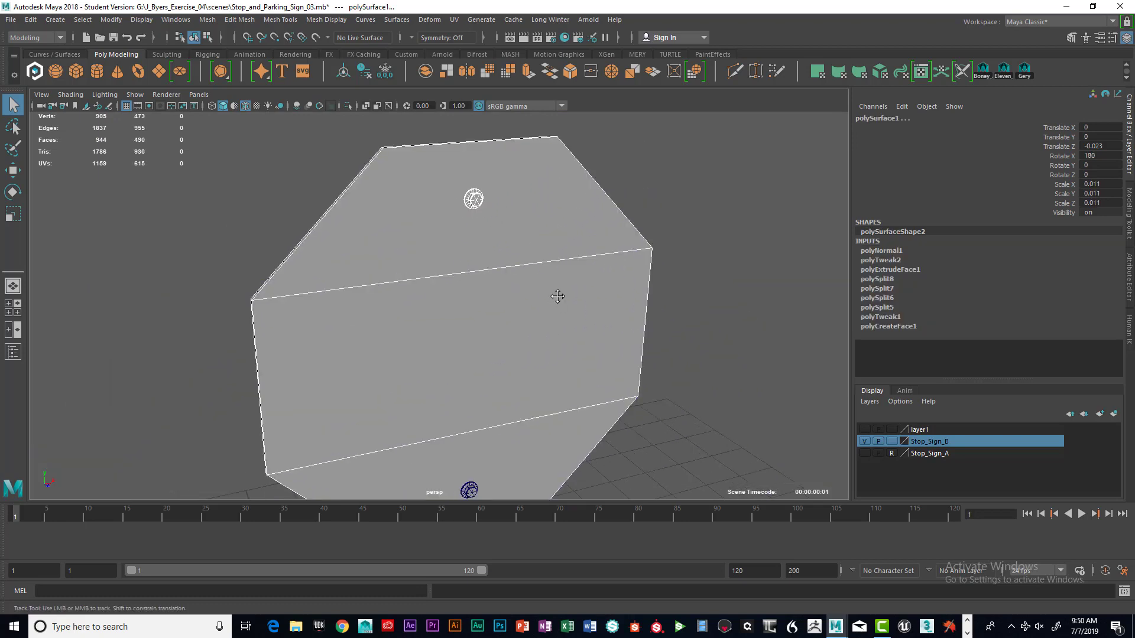
pyautogui.keyDown('alt'); pyautogui.moveTo(557, 297); pyautogui.dragTo(541, 188, button='middle'); pyautogui.keyUp('alt')
pyautogui.click(656, 378)
pyautogui.click(458, 394)
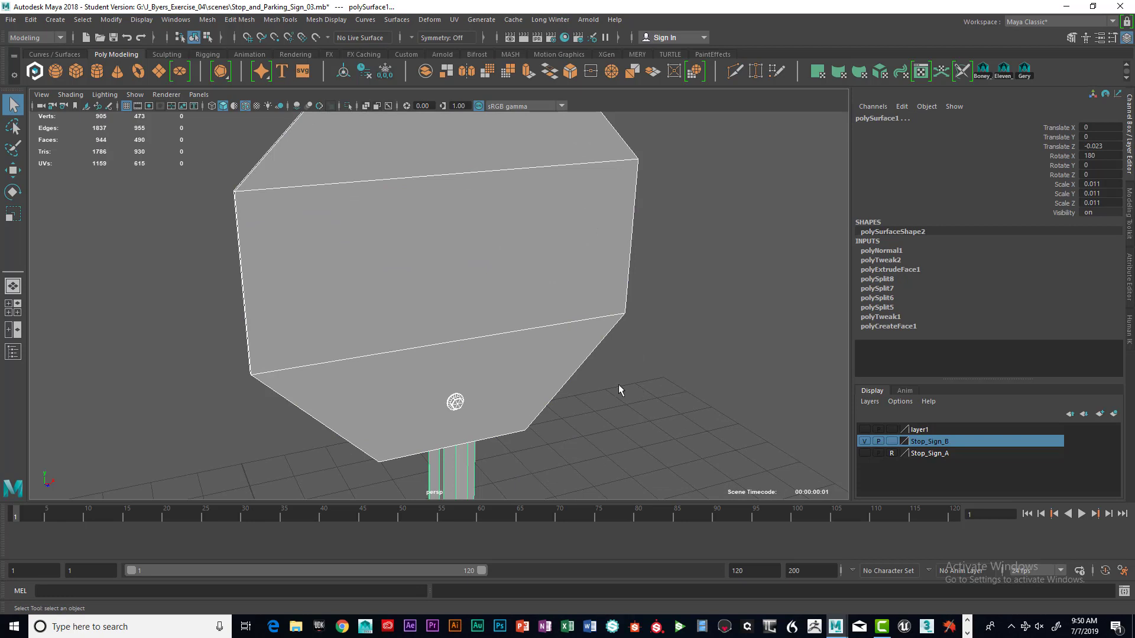
pyautogui.click(669, 436)
pyautogui.scroll(-5, 597, 402)
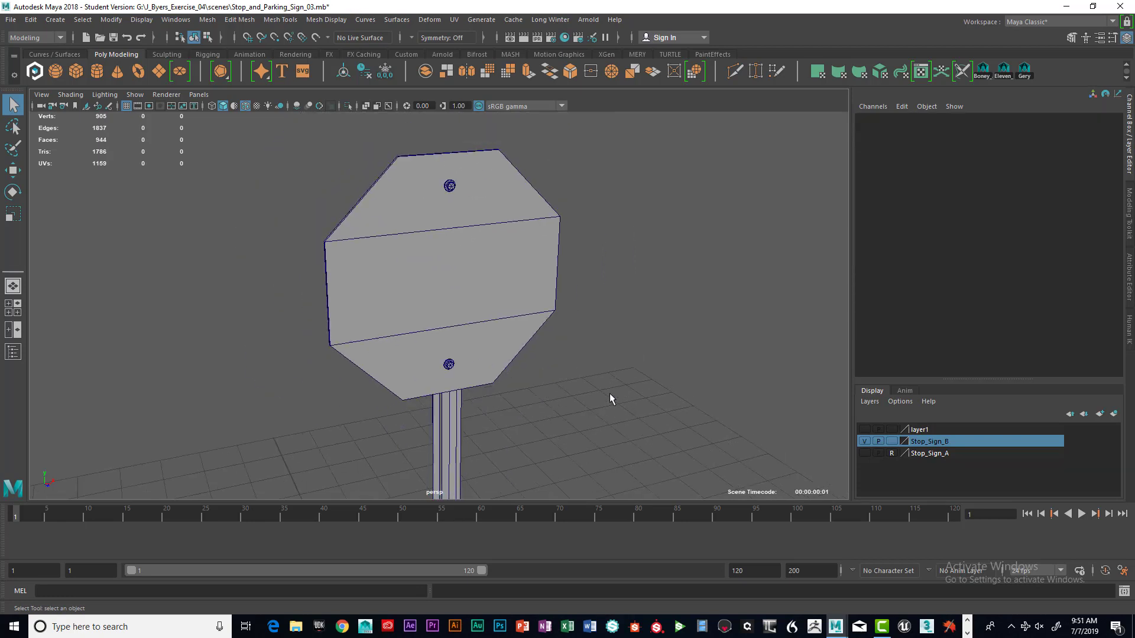
pyautogui.keyDown('alt'); pyautogui.moveTo(608, 392); pyautogui.dragTo(544, 326, button='middle'); pyautogui.keyUp('alt')
pyautogui.keyDown('alt'); pyautogui.moveTo(545, 327); pyautogui.dragTo(587, 314); pyautogui.keyUp('alt')
pyautogui.click(437, 255)
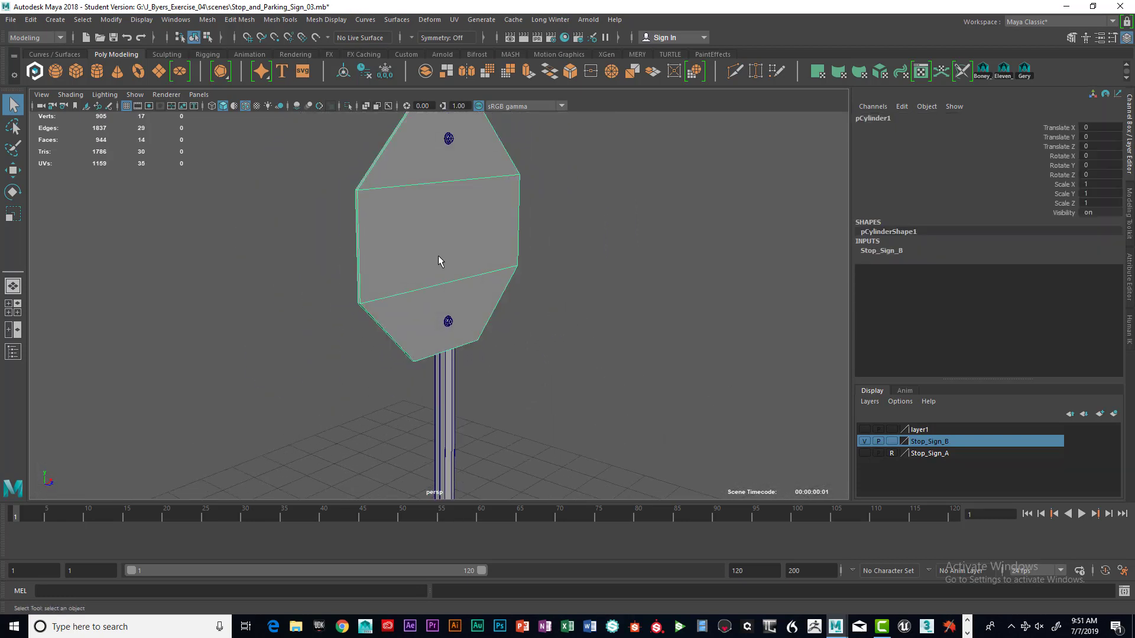
pyautogui.keyDown('alt'); pyautogui.moveTo(440, 258); pyautogui.dragTo(406, 235); pyautogui.keyUp('alt')
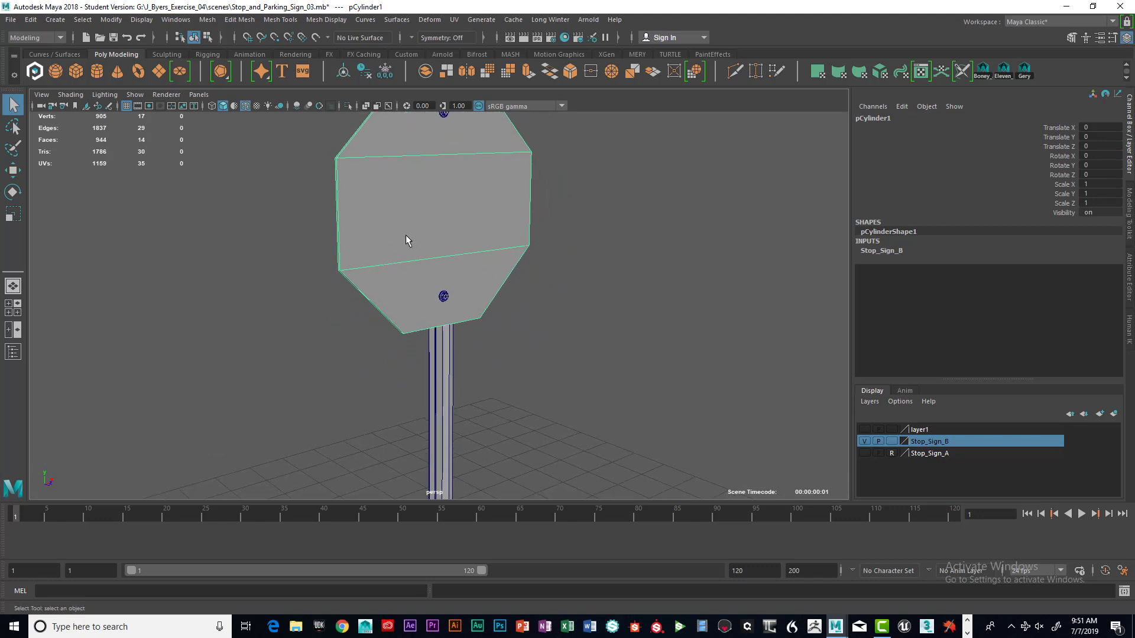
# - Delete the construction history of the sign's post
pyautogui.click(435, 371)
pyautogui.keyDown('alt'); pyautogui.moveTo(427, 338); pyautogui.dragTo(471, 309); pyautogui.keyUp('alt')
pyautogui.scroll(-2, 476, 314)
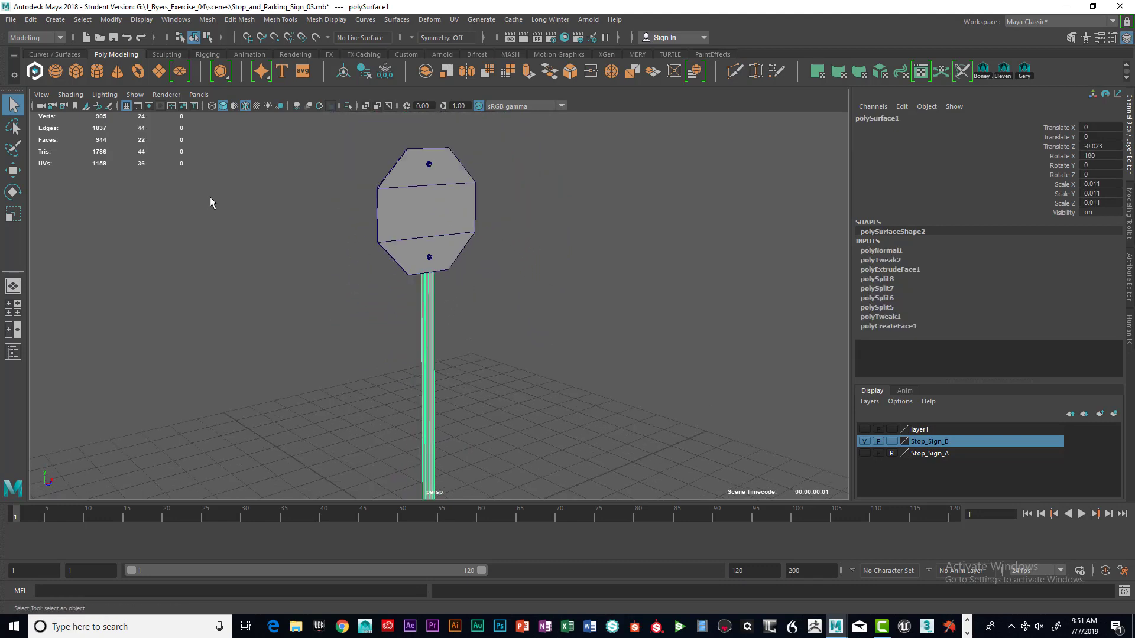
pyautogui.click(30, 19)
pyautogui.moveTo(126, 159)
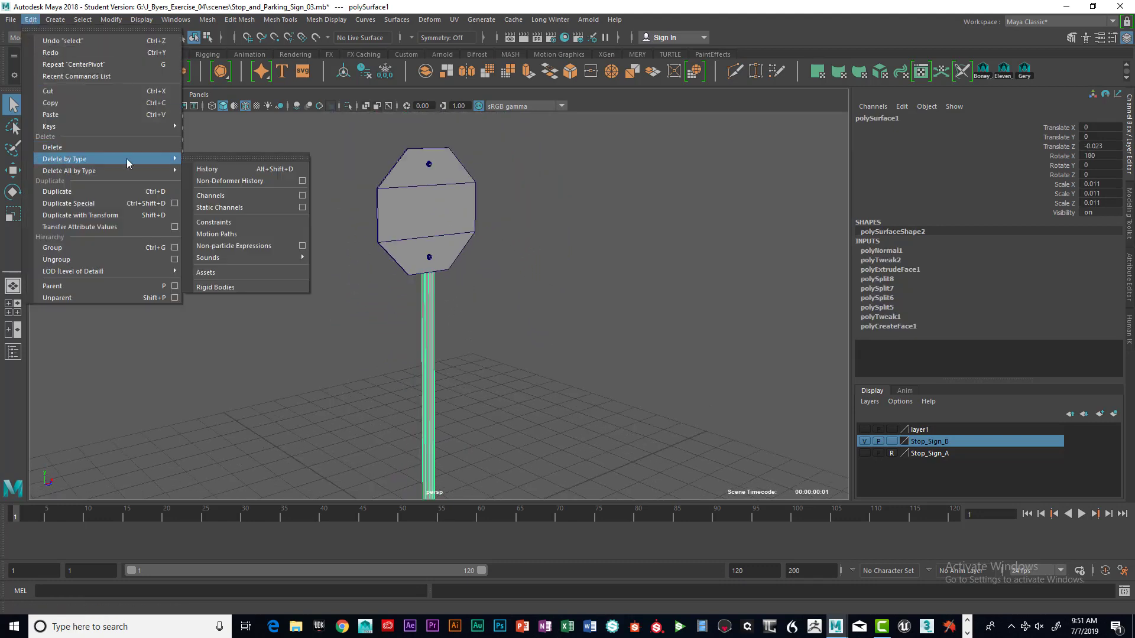
pyautogui.click(218, 168)
# - Freeze the post's transformations and center its pivot
pyautogui.click(111, 20)
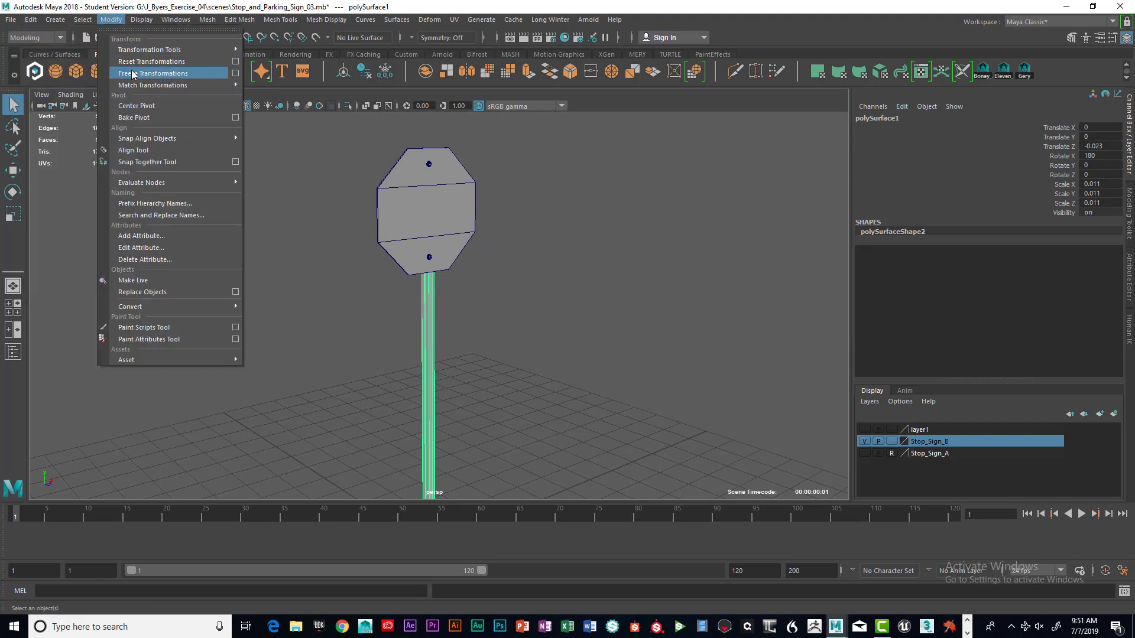
pyautogui.click(133, 73)
pyautogui.click(111, 20)
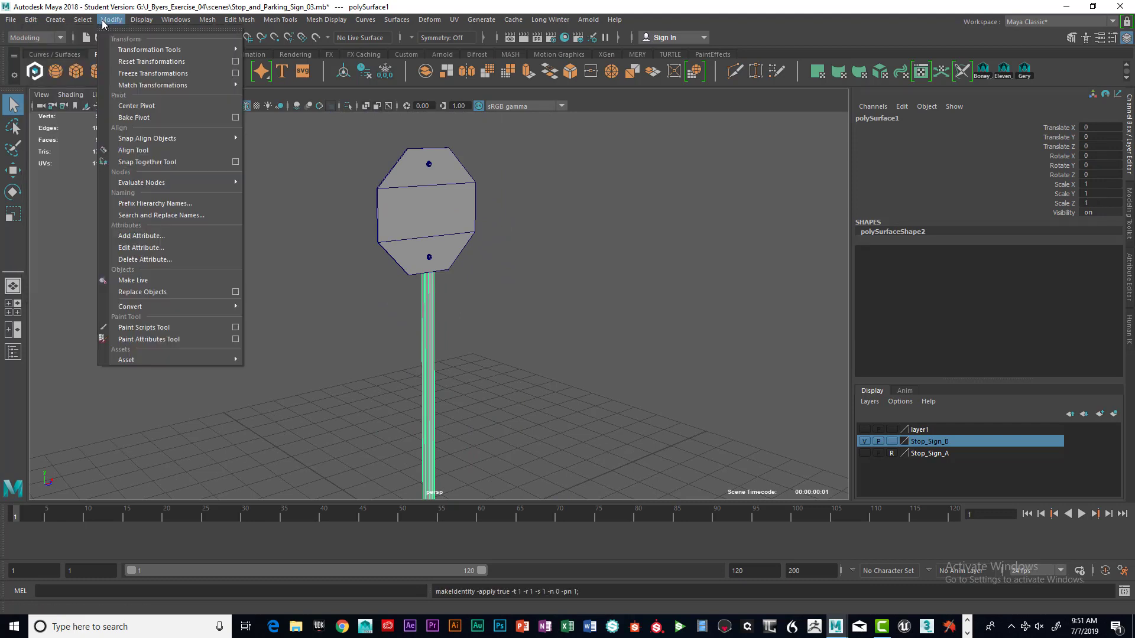
pyautogui.click(139, 118)
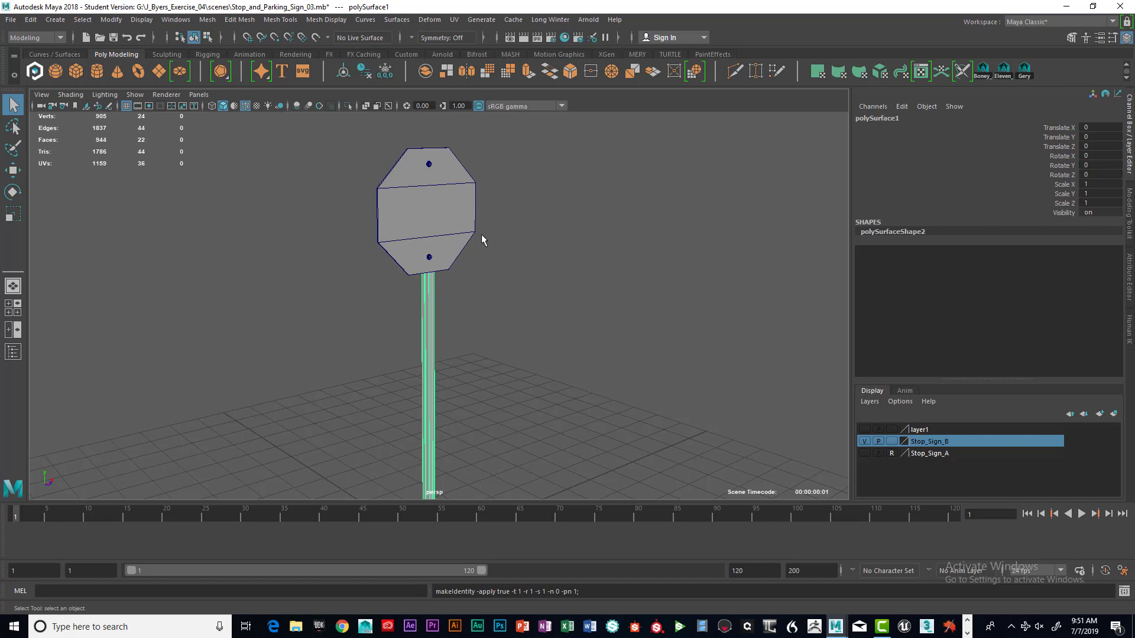
# - Run Cleanup with the octagonal panel selected, selecting matching faces with more than 4 sides across all polygonal objects
pyautogui.moveTo(438, 216)
pyautogui.keyDown('alt'); pyautogui.mouseDown()
pyautogui.moveTo(448, 196)
pyautogui.moveTo(453, 216)
pyautogui.mouseUp(); pyautogui.keyUp('alt')
pyautogui.click(445, 196)
pyautogui.press('space')
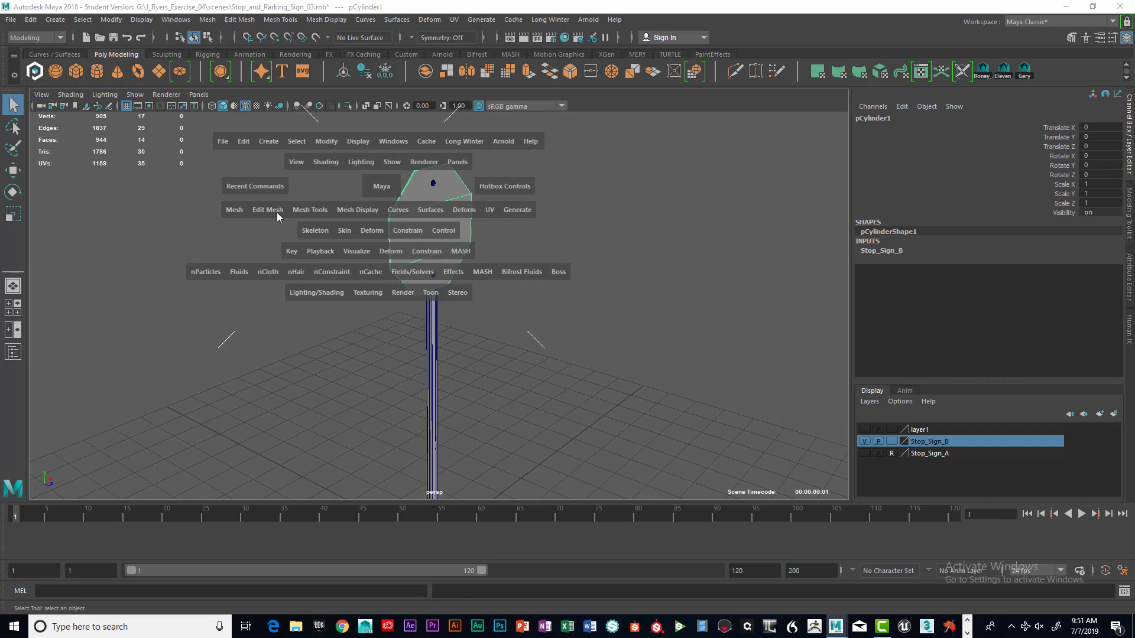
pyautogui.click(234, 211)
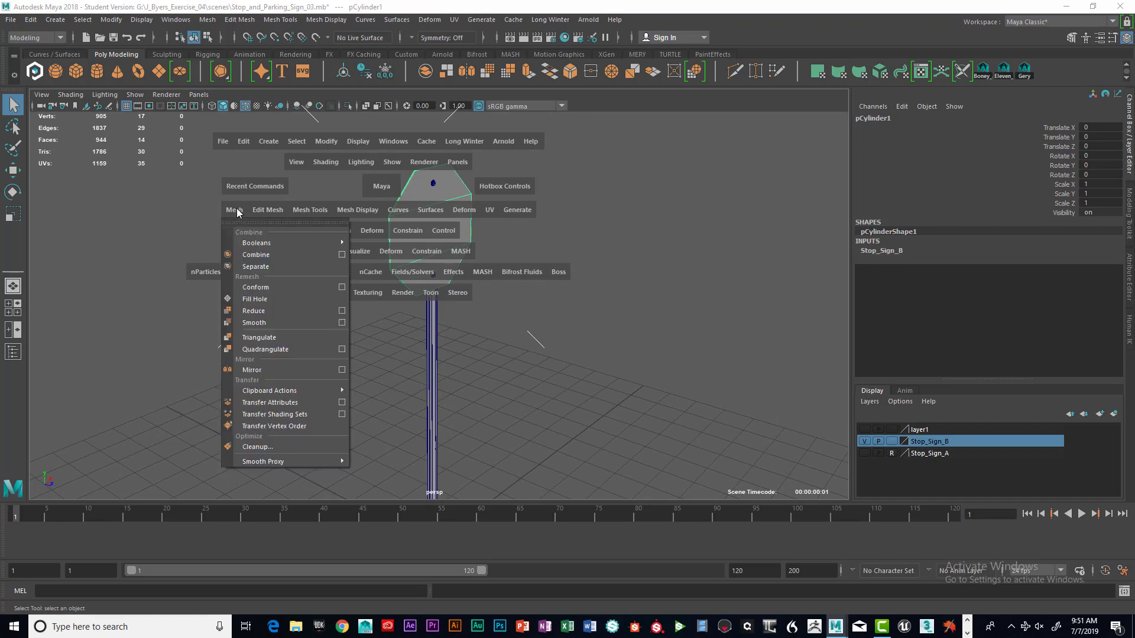
pyautogui.click(169, 498)
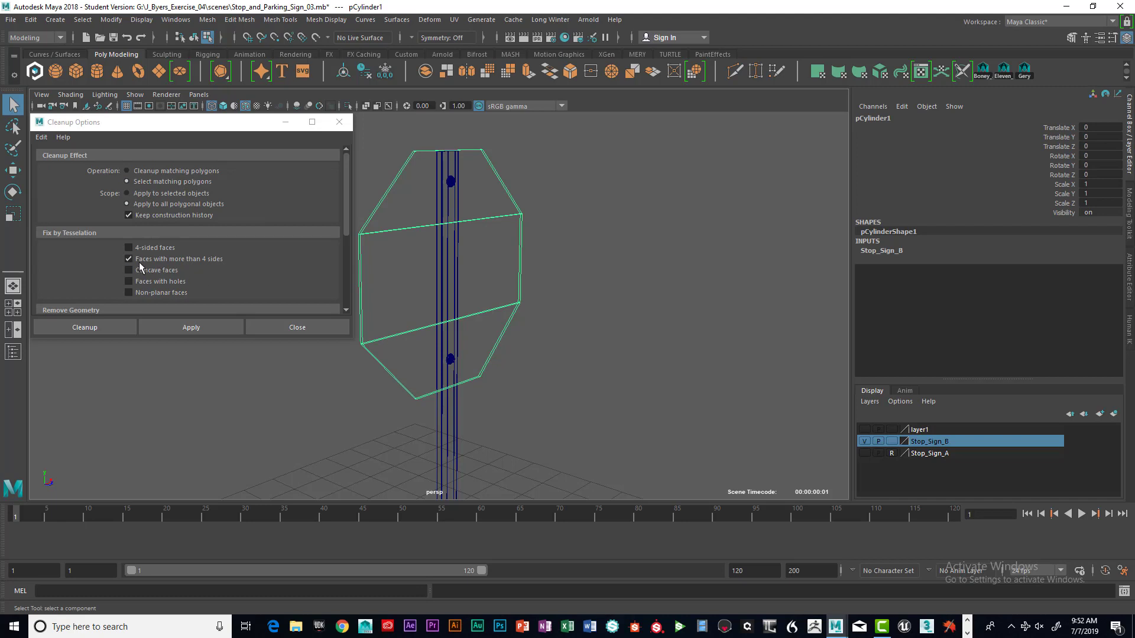
pyautogui.scroll(-3, 247, 258)
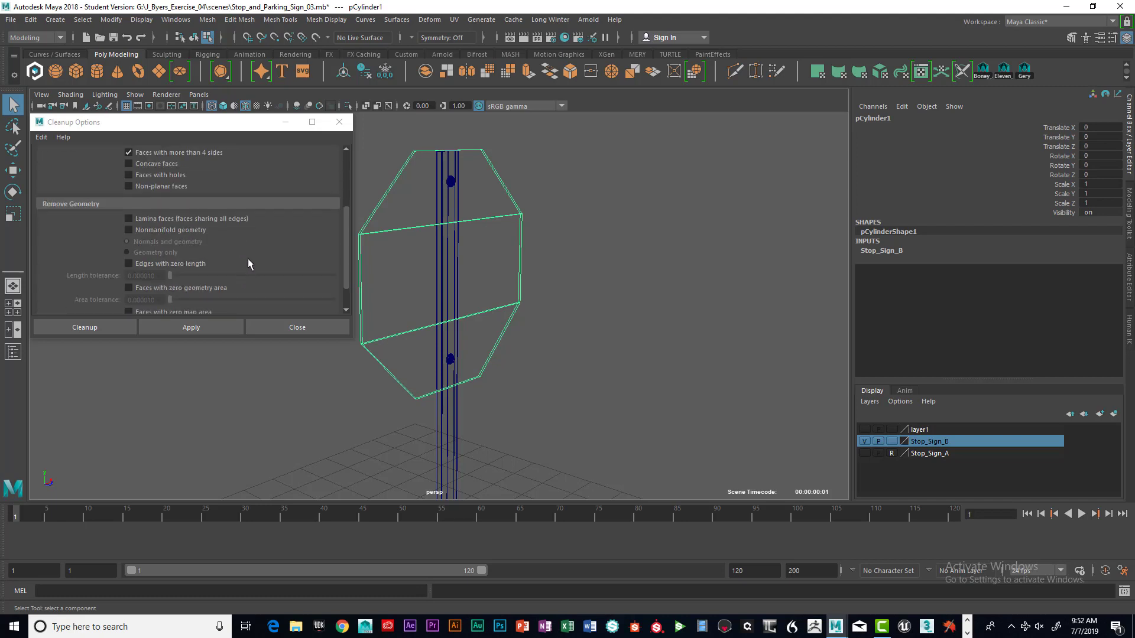
pyautogui.scroll(1, 248, 261)
pyautogui.scroll(1, 247, 256)
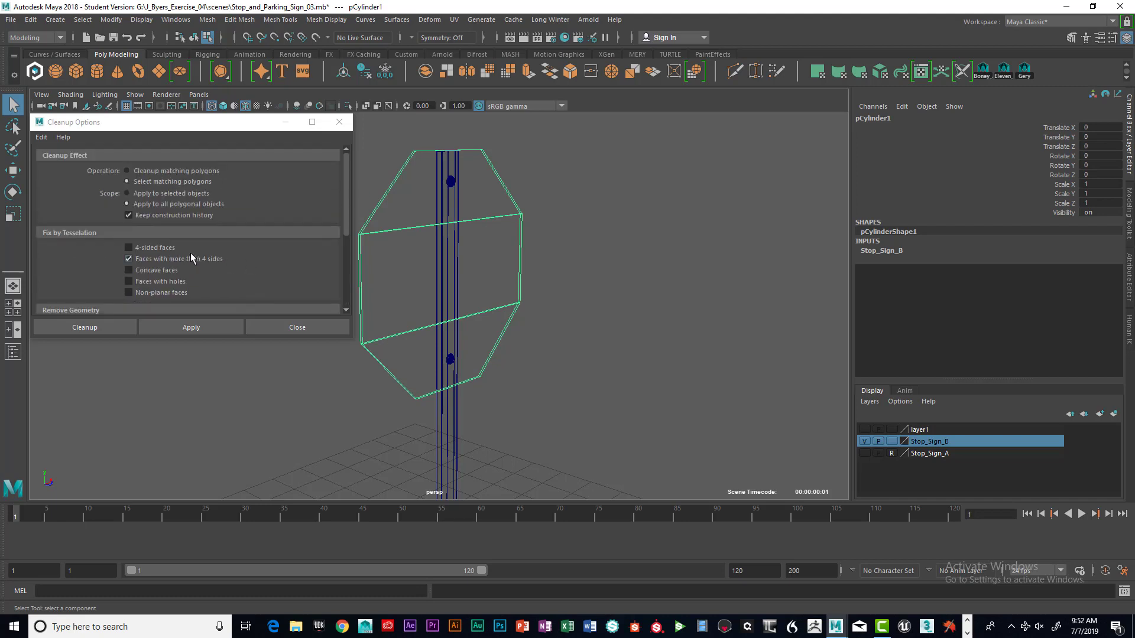
pyautogui.click(173, 329)
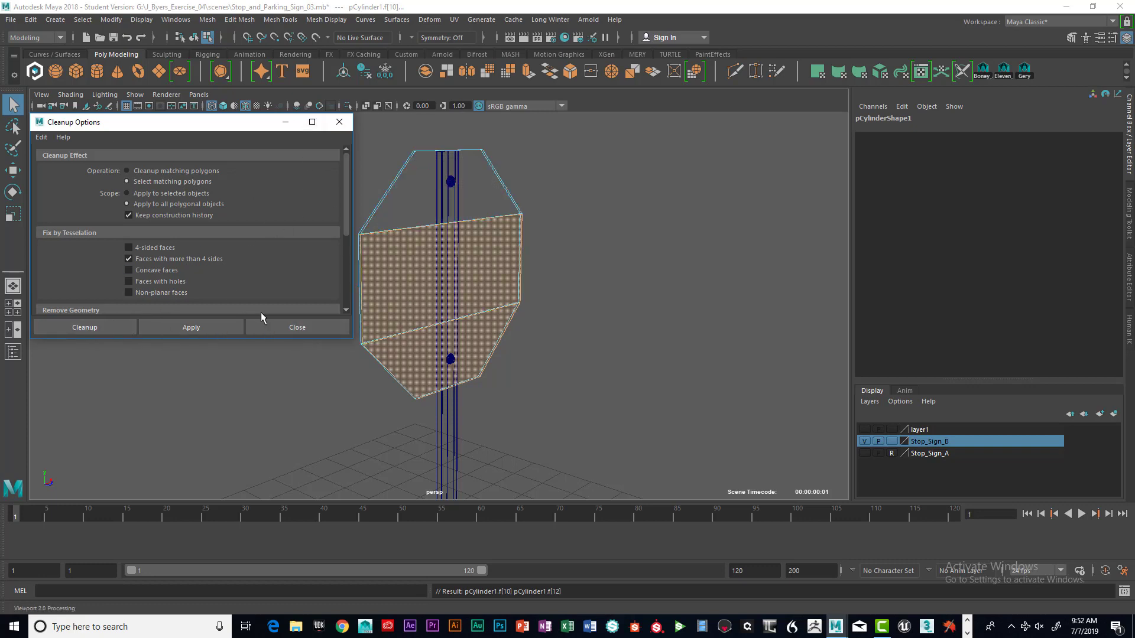
pyautogui.click(338, 121)
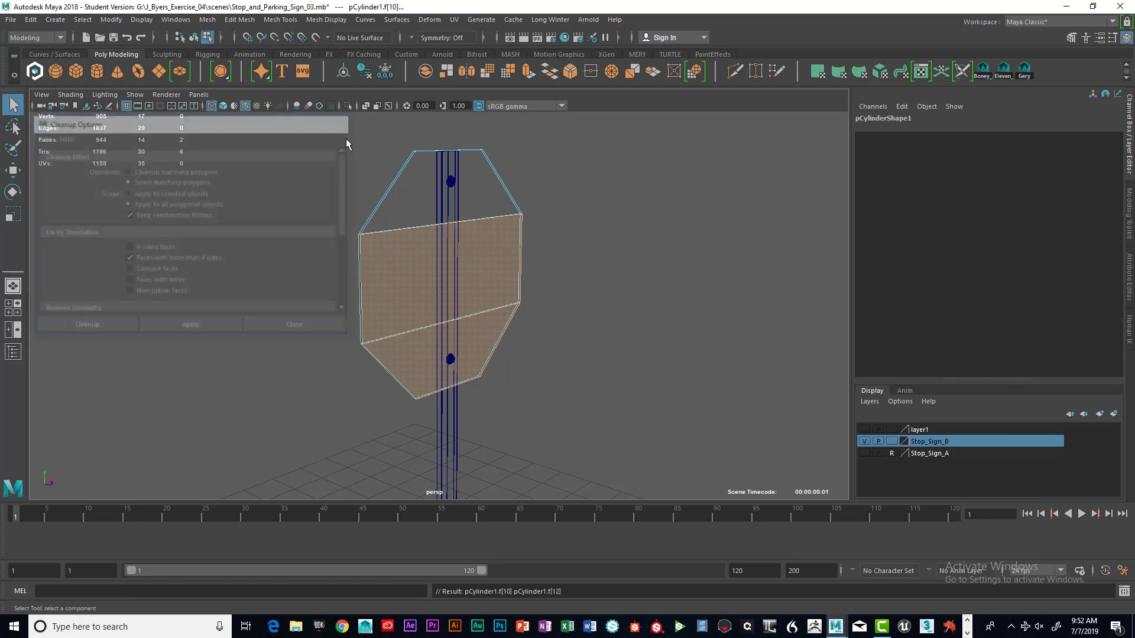
# - Delete the stray extra vertex on the lower dividing edge of the octagonal panel
pyautogui.scroll(5, 530, 228)
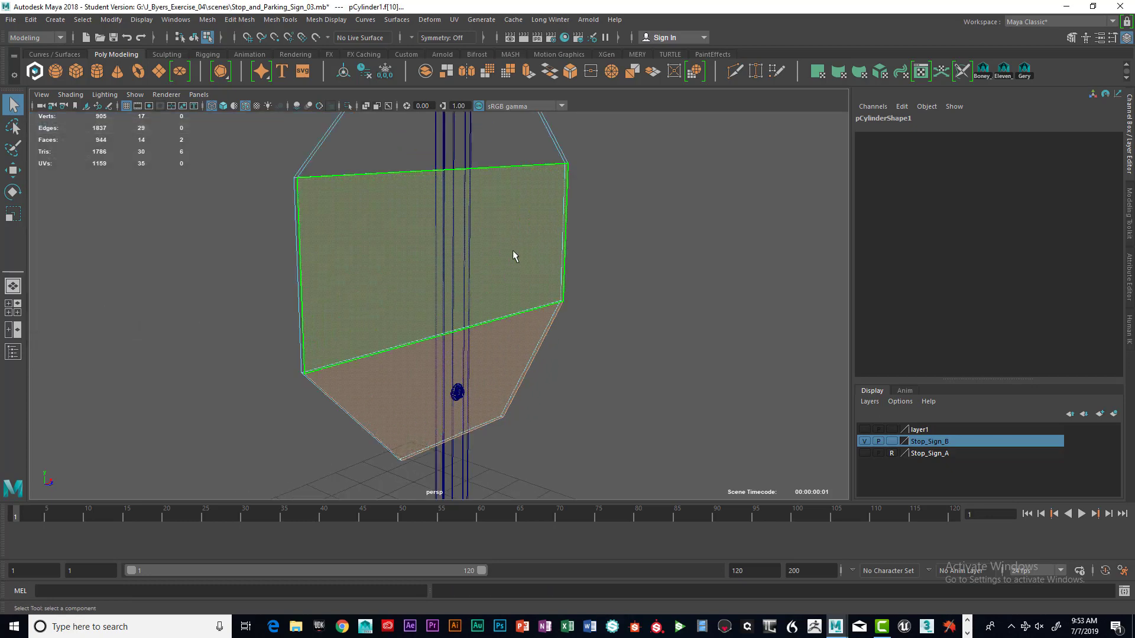
pyautogui.moveTo(512, 251)
pyautogui.keyDown('alt'); pyautogui.mouseDown()
pyautogui.moveTo(524, 230)
pyautogui.moveTo(534, 243)
pyautogui.moveTo(483, 255)
pyautogui.moveTo(355, 249)
pyautogui.moveTo(354, 218)
pyautogui.moveTo(509, 221)
pyautogui.moveTo(532, 246)
pyautogui.mouseUp(); pyautogui.keyUp('alt')
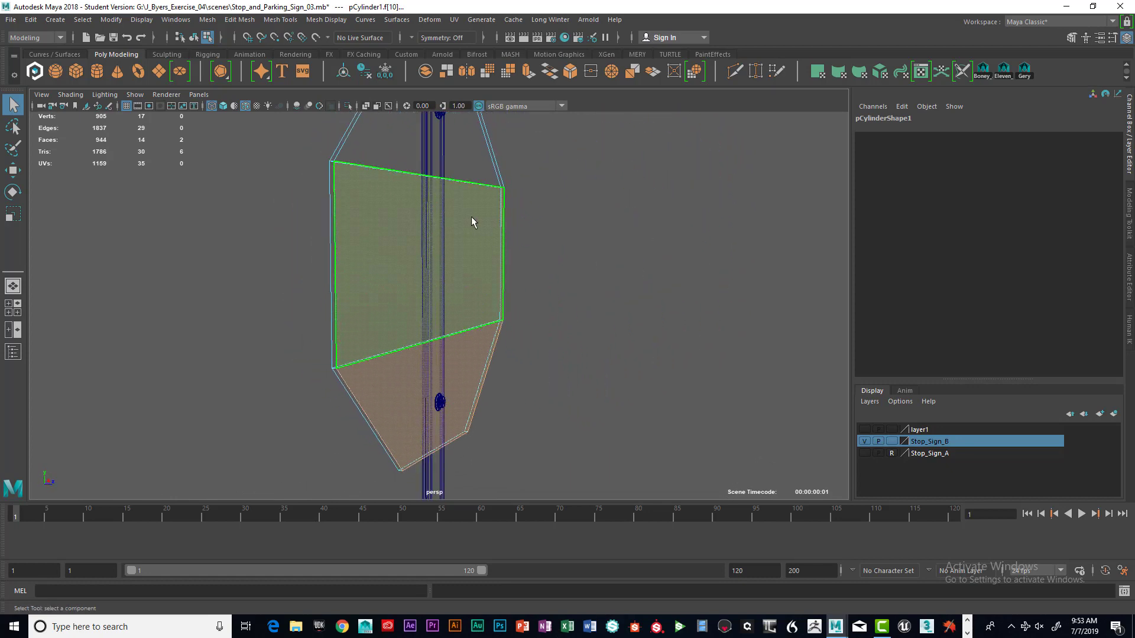
pyautogui.moveTo(472, 217); pyautogui.dragTo(430, 219, button='right')
pyautogui.press('f')
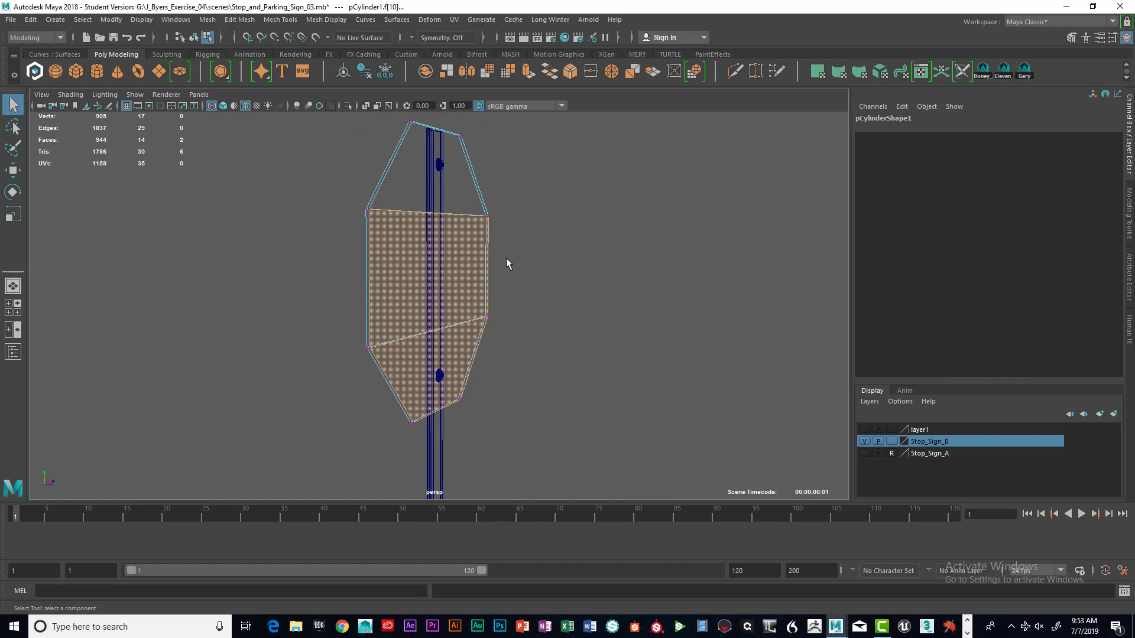
pyautogui.keyDown('alt'); pyautogui.moveTo(506, 263); pyautogui.dragTo(549, 237); pyautogui.keyUp('alt')
pyautogui.scroll(6, 477, 253)
pyautogui.moveTo(429, 255); pyautogui.dragTo(374, 256, button='right')
pyautogui.keyDown('alt'); pyautogui.moveTo(408, 278); pyautogui.dragTo(496, 307); pyautogui.keyUp('alt')
pyautogui.click(406, 317)
pyautogui.press('Delete')
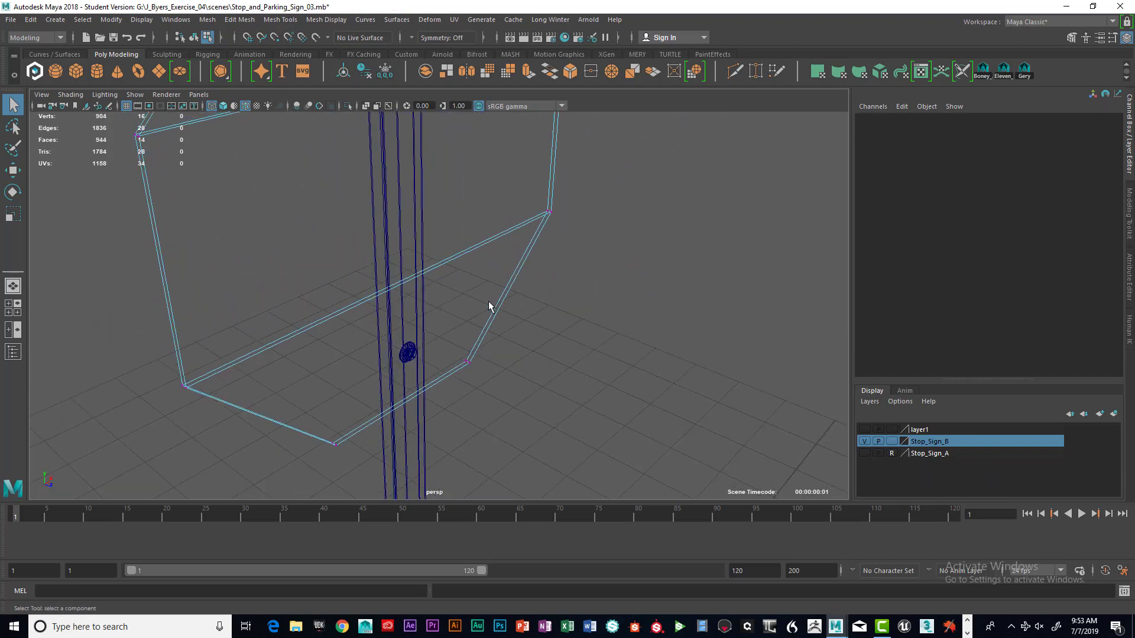
# - Return the octagonal panel to object mode and rerun Cleanup to check all polygonal objects for faces with more than 4 sides
pyautogui.scroll(2, 445, 290)
pyautogui.scroll(-5, 438, 284)
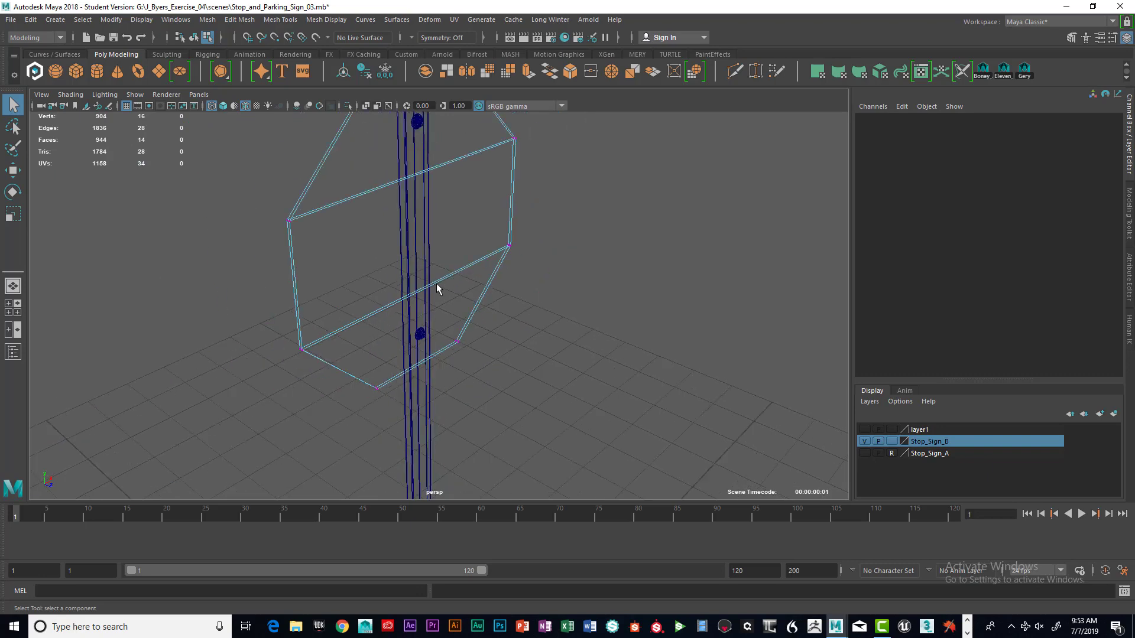
pyautogui.keyDown('alt'); pyautogui.moveTo(437, 283); pyautogui.dragTo(395, 274); pyautogui.keyUp('alt')
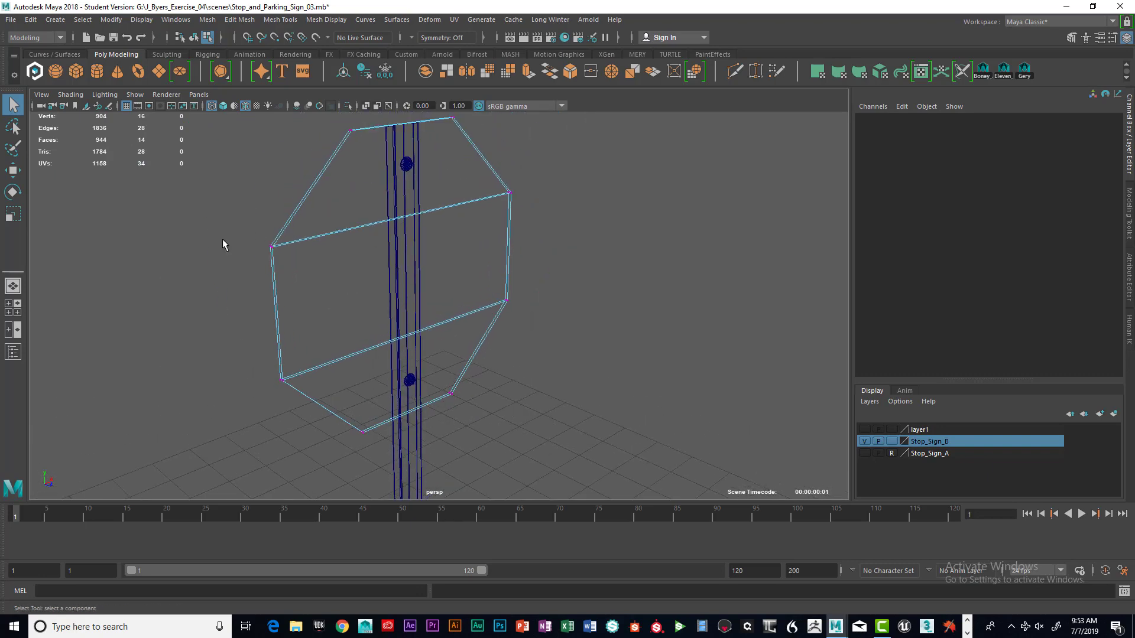
pyautogui.moveTo(290, 240); pyautogui.dragTo(282, 314, button='right')
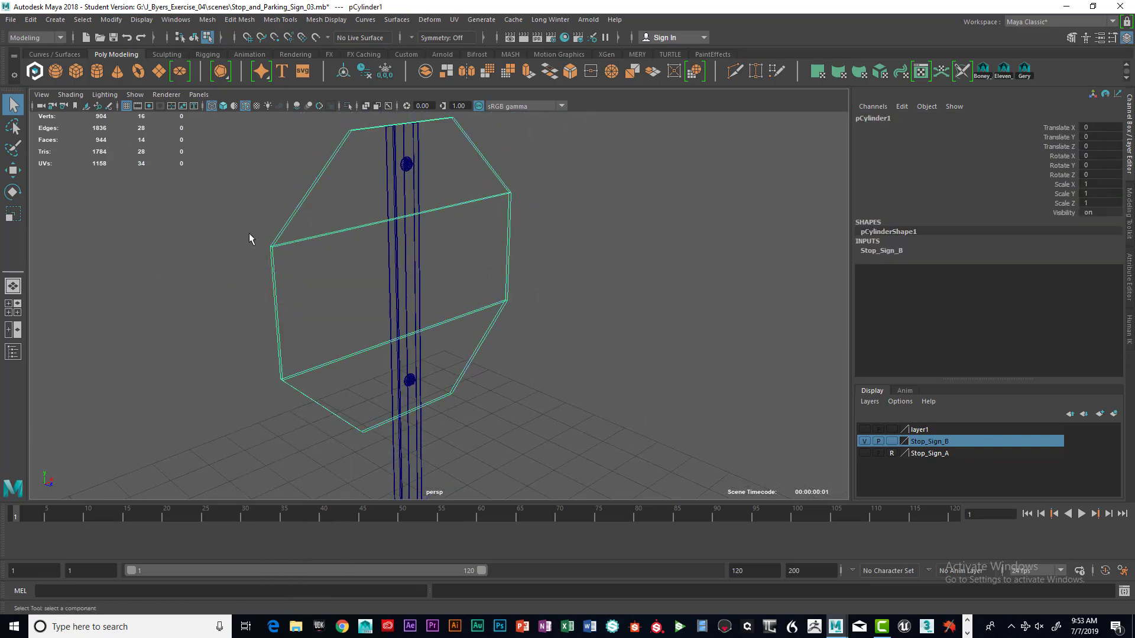
pyautogui.press('space')
pyautogui.press('space')
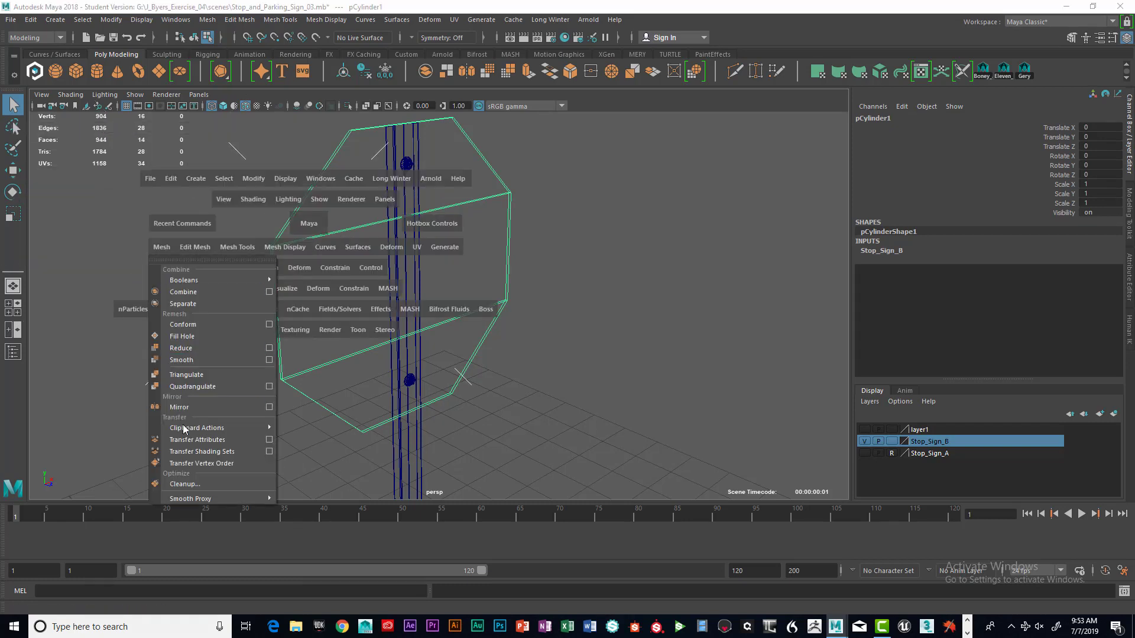
pyautogui.click(185, 484)
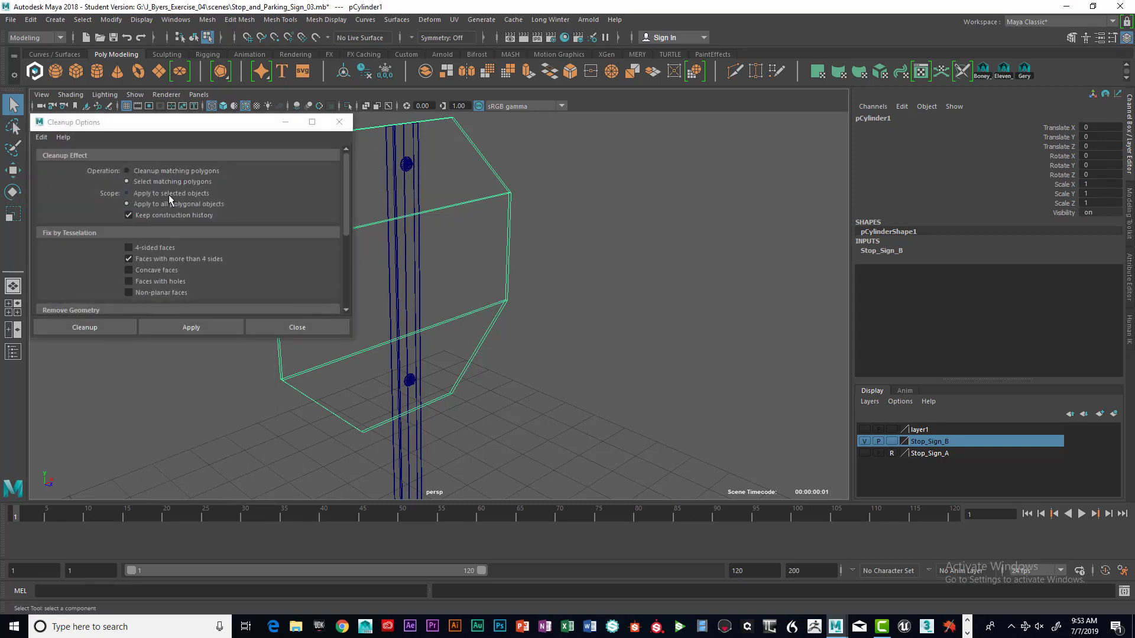
pyautogui.click(109, 327)
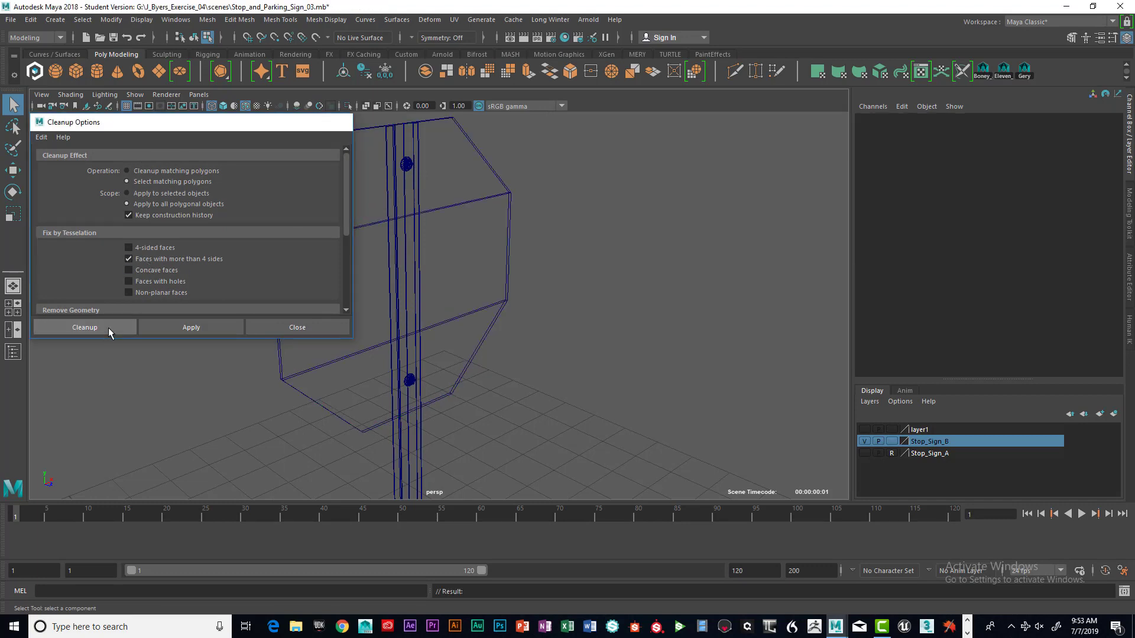
# - Select the sign's post as an object and run Cleanup to check for faces with more than 4 sides
pyautogui.keyDown('alt'); pyautogui.moveTo(485, 263); pyautogui.dragTo(432, 250); pyautogui.keyUp('alt')
pyautogui.scroll(-3, 432, 250)
pyautogui.moveTo(463, 301)
pyautogui.keyDown('alt'); pyautogui.mouseDown()
pyautogui.moveTo(329, 291)
pyautogui.moveTo(494, 276)
pyautogui.moveTo(489, 336)
pyautogui.moveTo(463, 279)
pyautogui.moveTo(524, 281)
pyautogui.moveTo(463, 299)
pyautogui.moveTo(473, 300)
pyautogui.mouseUp(); pyautogui.keyUp('alt')
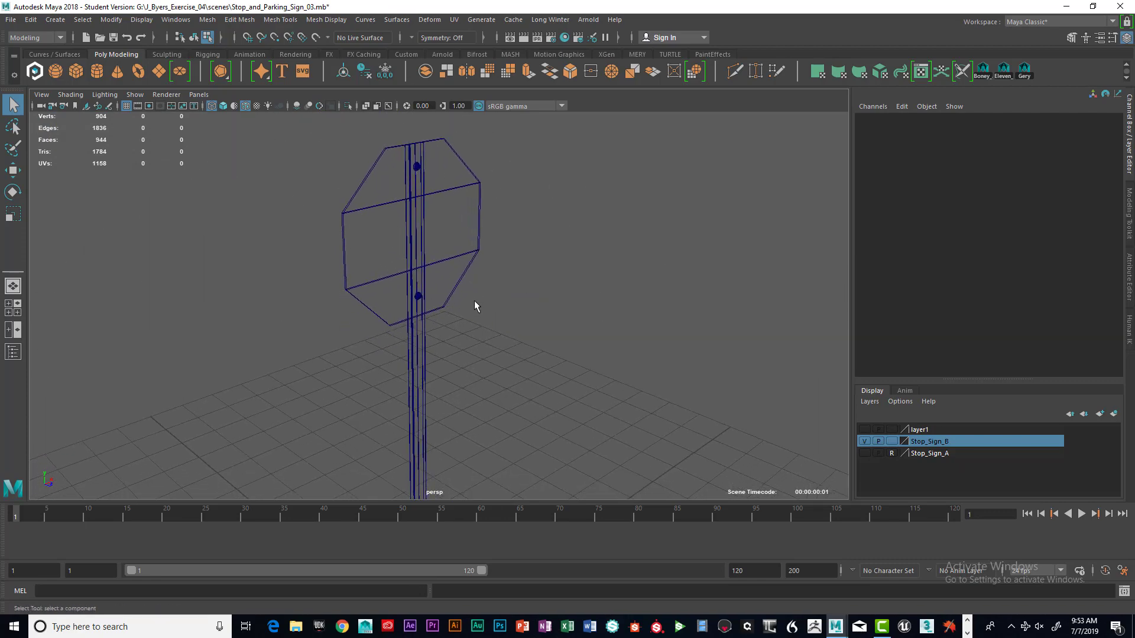
pyautogui.moveTo(387, 367); pyautogui.dragTo(444, 383)
pyautogui.keyDown('alt'); pyautogui.moveTo(456, 332); pyautogui.dragTo(402, 352); pyautogui.keyUp('alt')
pyautogui.rightClick(402, 353)
pyautogui.click(388, 359)
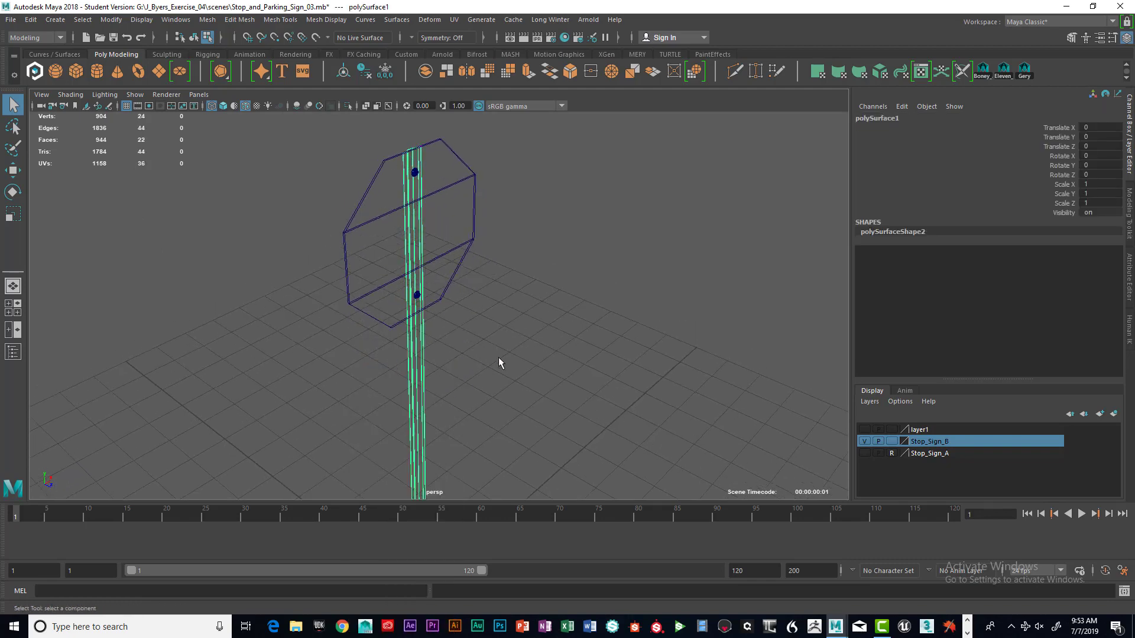
pyautogui.keyDown('alt'); pyautogui.moveTo(489, 355); pyautogui.dragTo(476, 370); pyautogui.keyUp('alt')
pyautogui.keyDown('alt'); pyautogui.moveTo(476, 369); pyautogui.dragTo(463, 313, button='middle'); pyautogui.keyUp('alt')
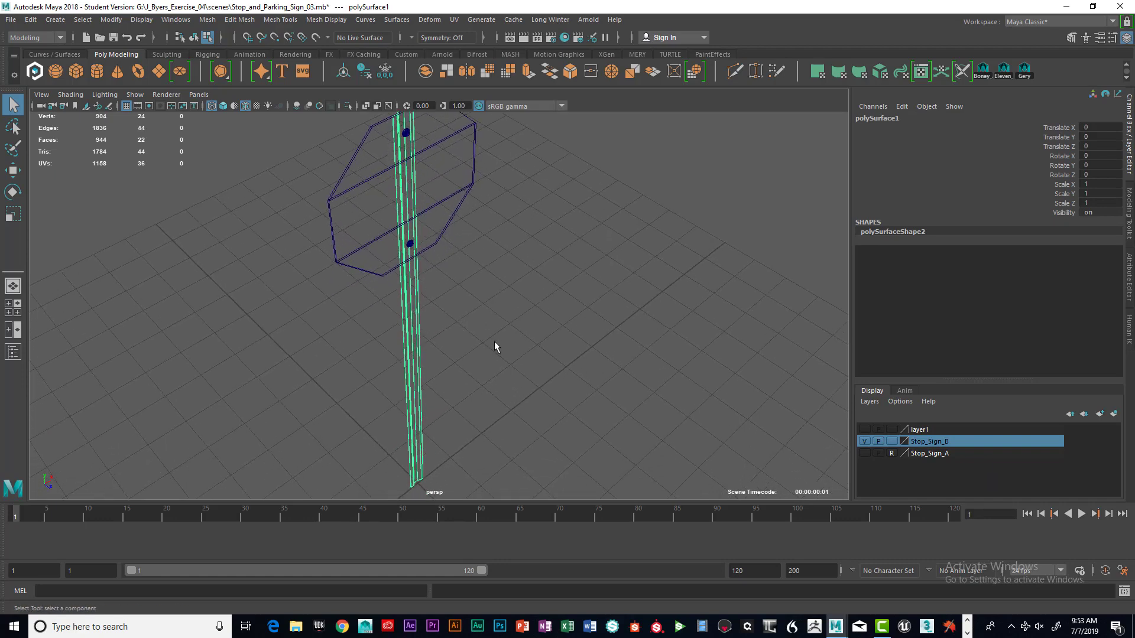
pyautogui.scroll(-3, 494, 342)
pyautogui.keyDown('alt'); pyautogui.moveTo(494, 342); pyautogui.dragTo(488, 342); pyautogui.keyUp('alt')
pyautogui.press('space')
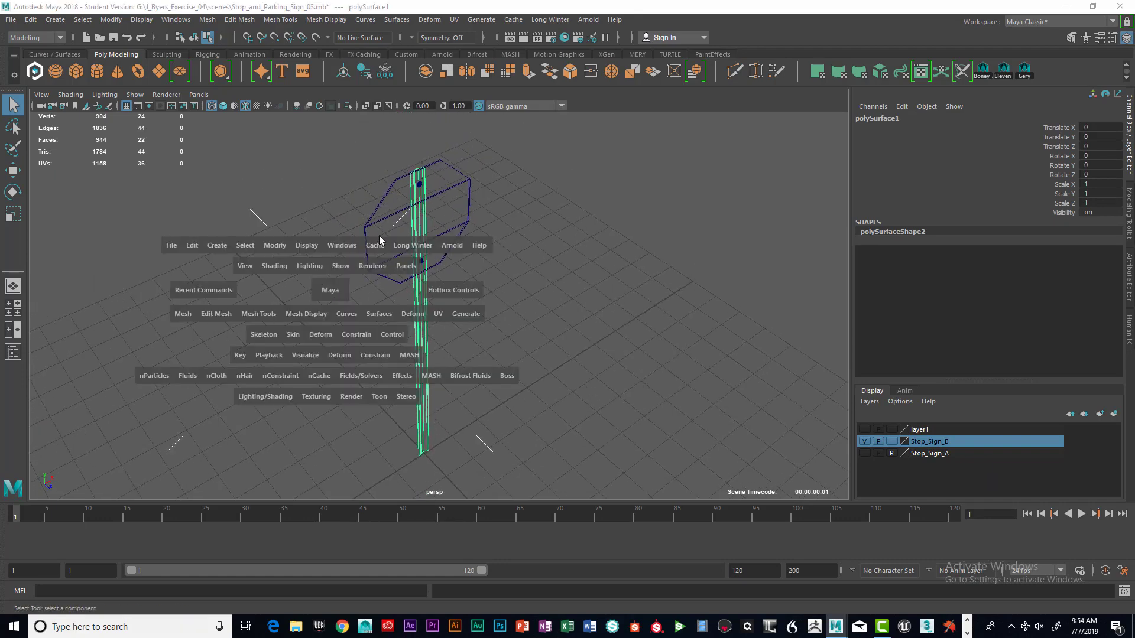
pyautogui.click(183, 314)
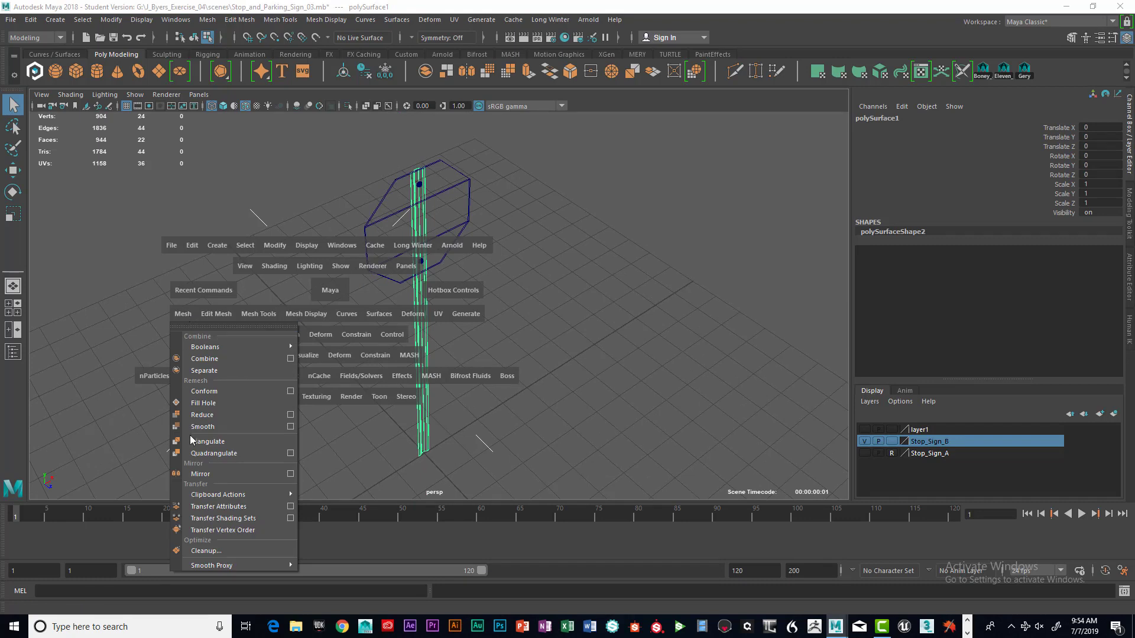
pyautogui.click(215, 551)
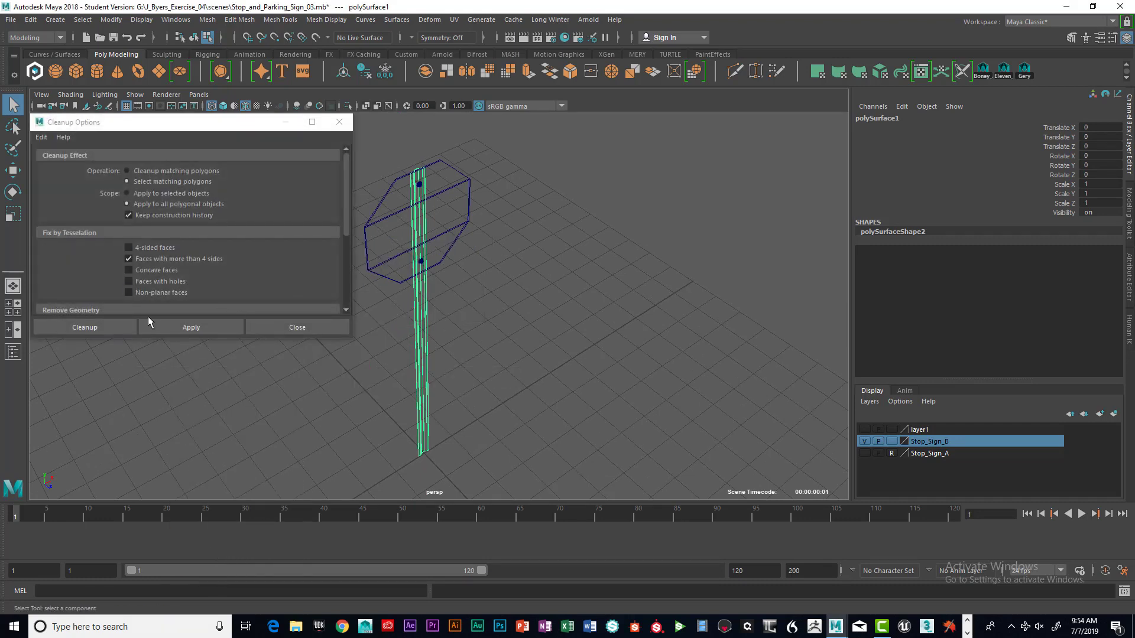
pyautogui.click(110, 326)
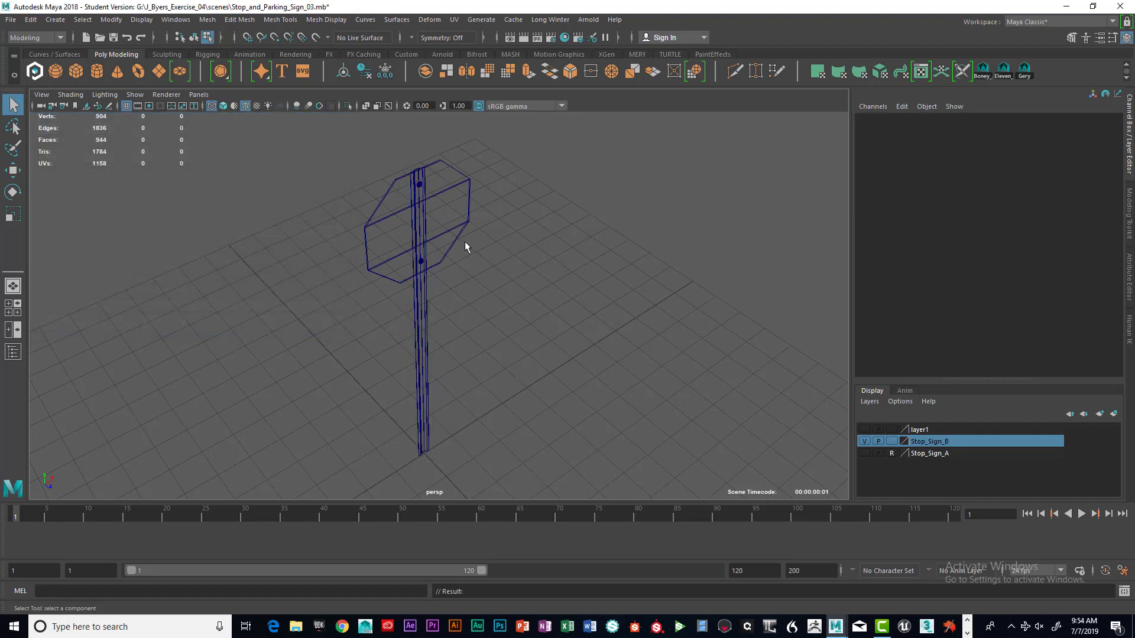
# - Try switching the selection between the octagonal panel and the post by returning each to object mode
pyautogui.scroll(-1, 477, 256)
pyautogui.scroll(2, 472, 269)
pyautogui.keyDown('alt'); pyautogui.moveTo(493, 281); pyautogui.dragTo(537, 272); pyautogui.keyUp('alt')
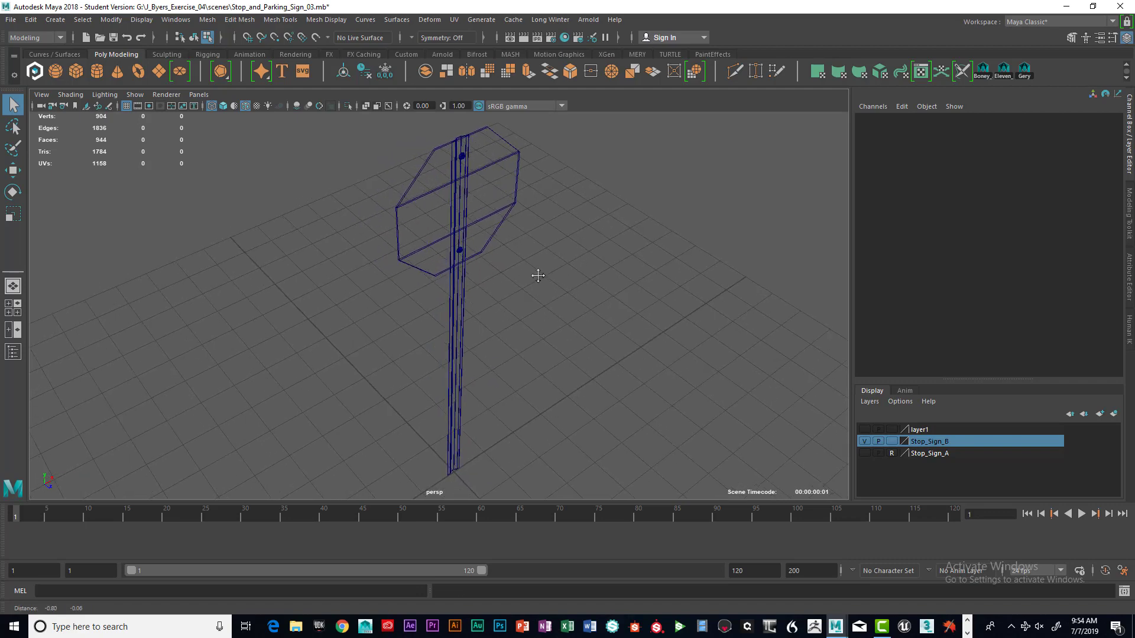
pyautogui.click(485, 216)
pyautogui.moveTo(475, 194); pyautogui.dragTo(467, 269, button='right')
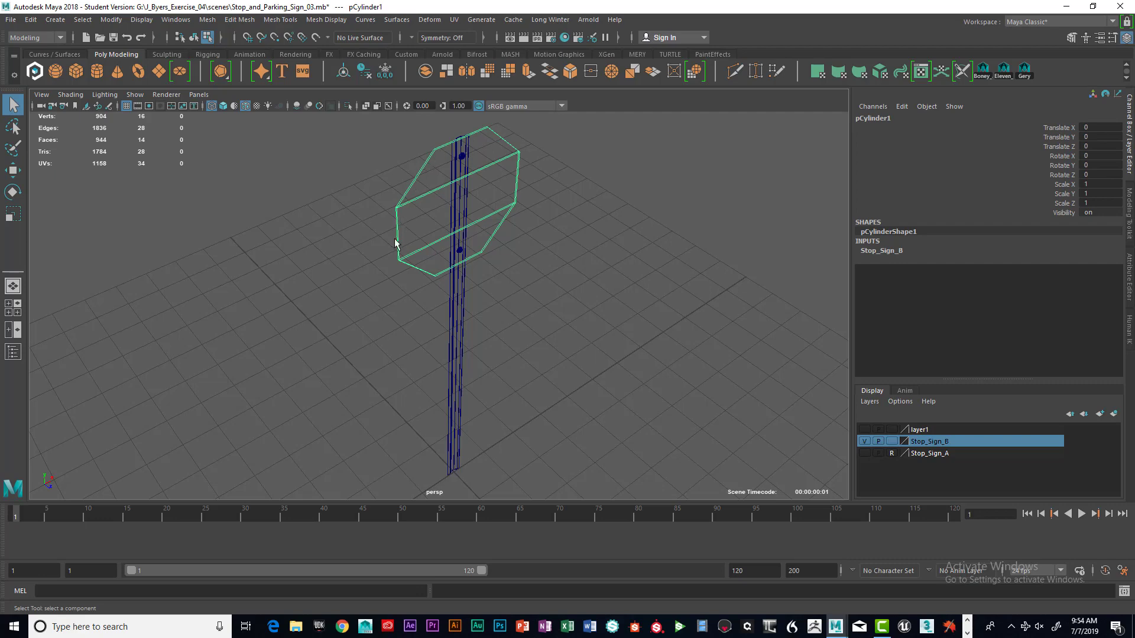
pyautogui.keyDown('alt'); pyautogui.moveTo(463, 292); pyautogui.dragTo(406, 306); pyautogui.keyUp('alt')
pyautogui.keyDown('shift'); pyautogui.click(463, 297); pyautogui.keyUp('shift')
pyautogui.rightClick(427, 329)
pyautogui.click(420, 359)
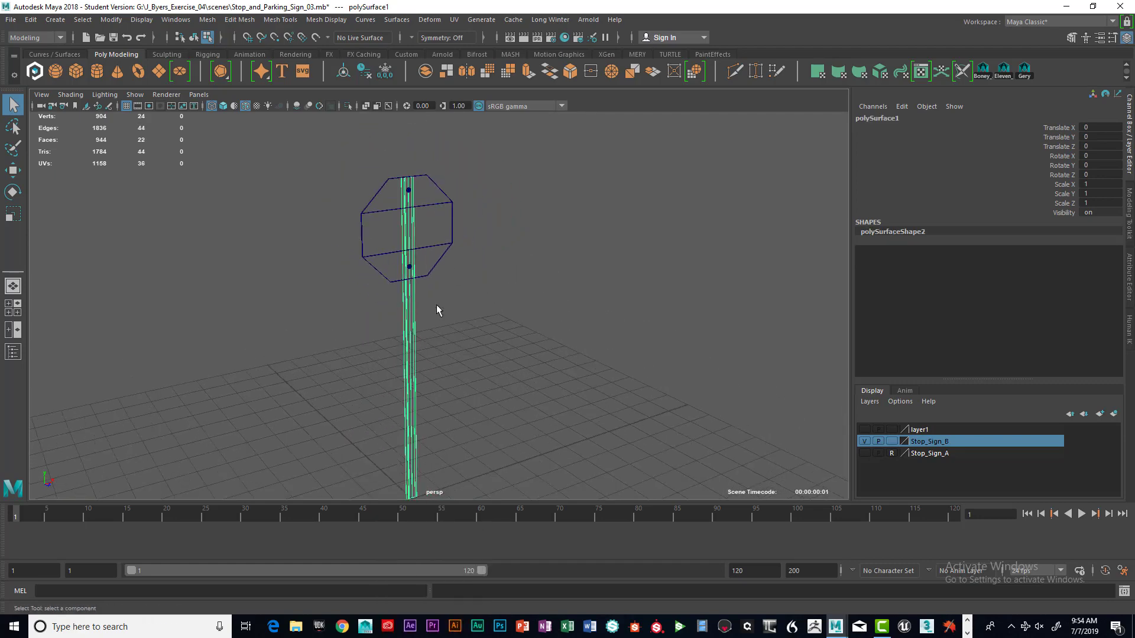
pyautogui.keyDown('shift'); pyautogui.click(436, 186); pyautogui.keyUp('shift')
pyautogui.rightClick(437, 187)
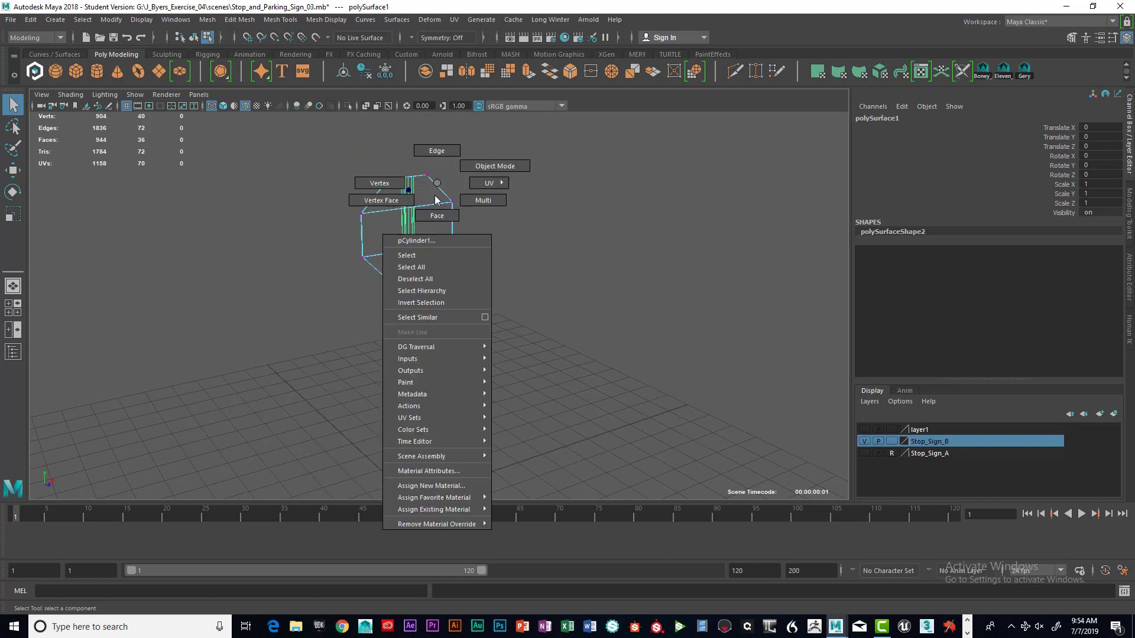
pyautogui.click(436, 254)
pyautogui.keyDown('shift'); pyautogui.click(413, 320); pyautogui.keyUp('shift')
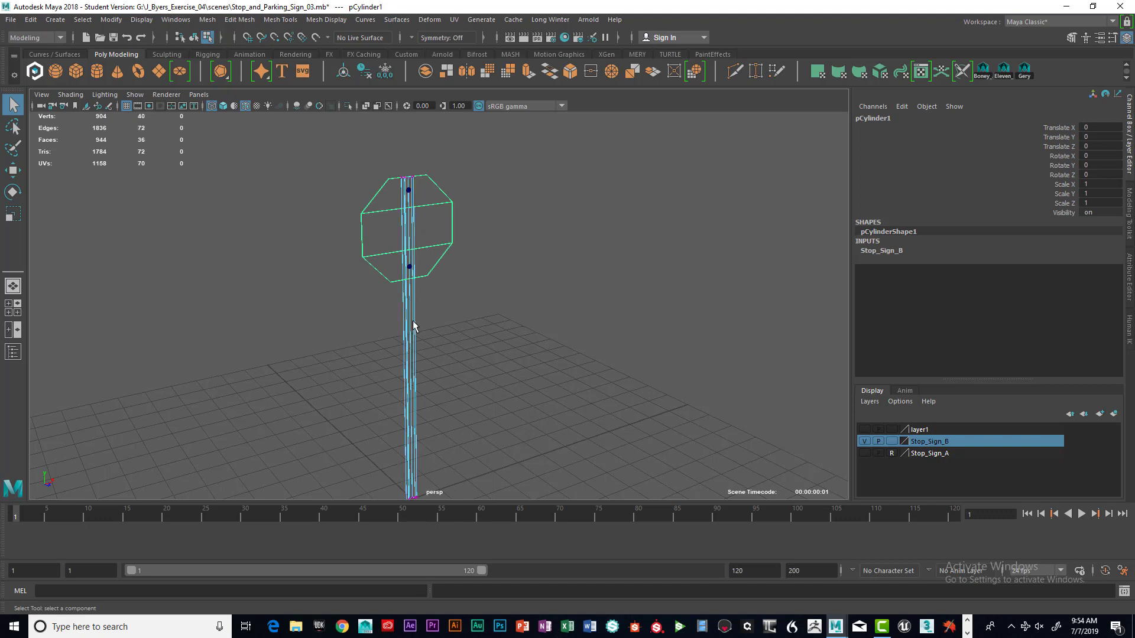
# - Switch the selection mode to object type, select the octagonal panel and open its UV layout in the UV Editor
pyautogui.click(194, 38)
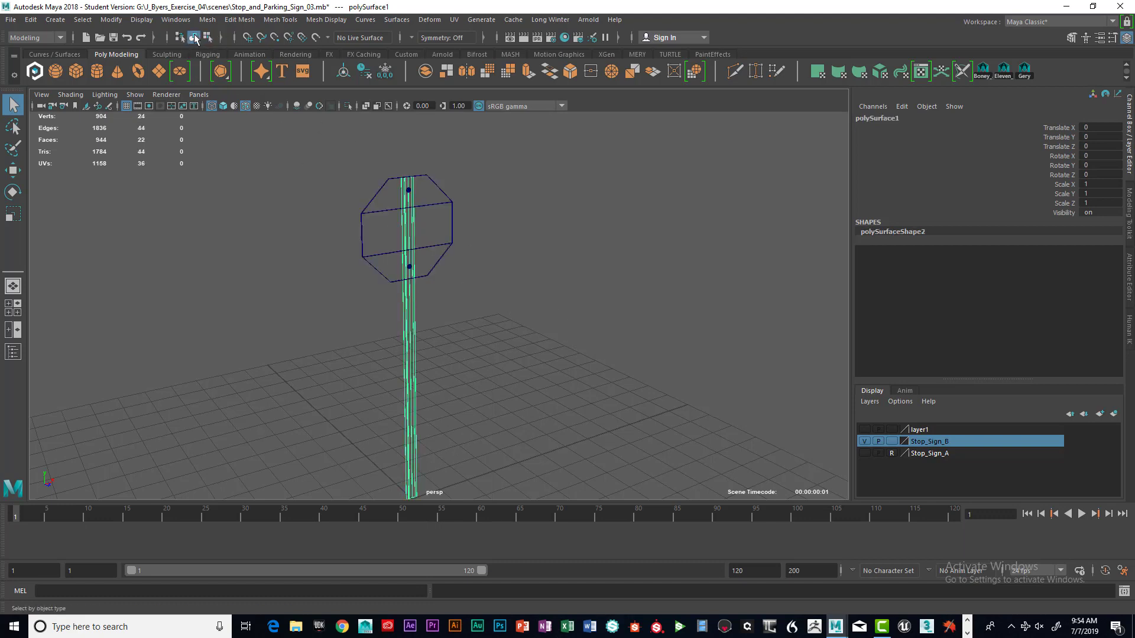
pyautogui.click(441, 258)
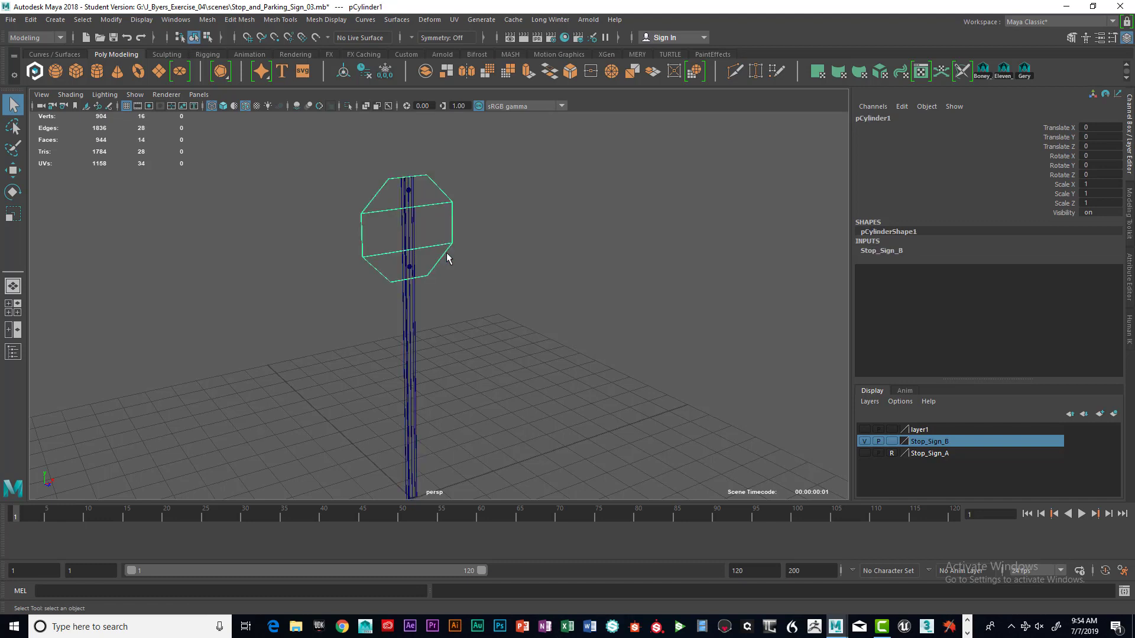
pyautogui.scroll(3, 406, 300)
pyautogui.keyDown('alt'); pyautogui.moveTo(423, 292); pyautogui.dragTo(495, 355, button='middle'); pyautogui.keyUp('alt')
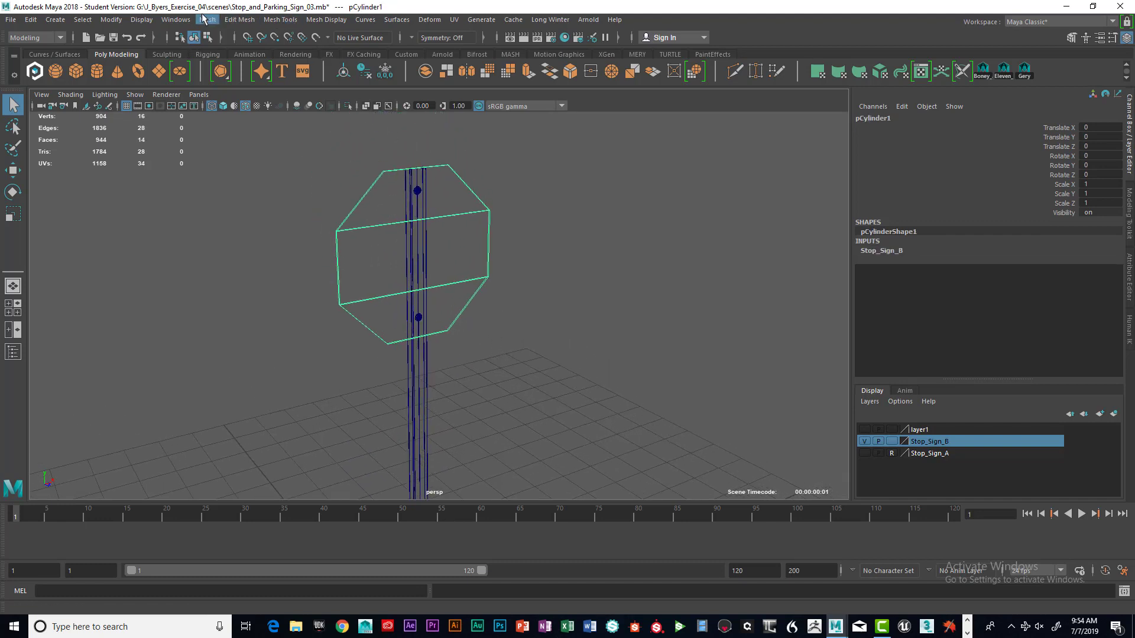
pyautogui.click(455, 21)
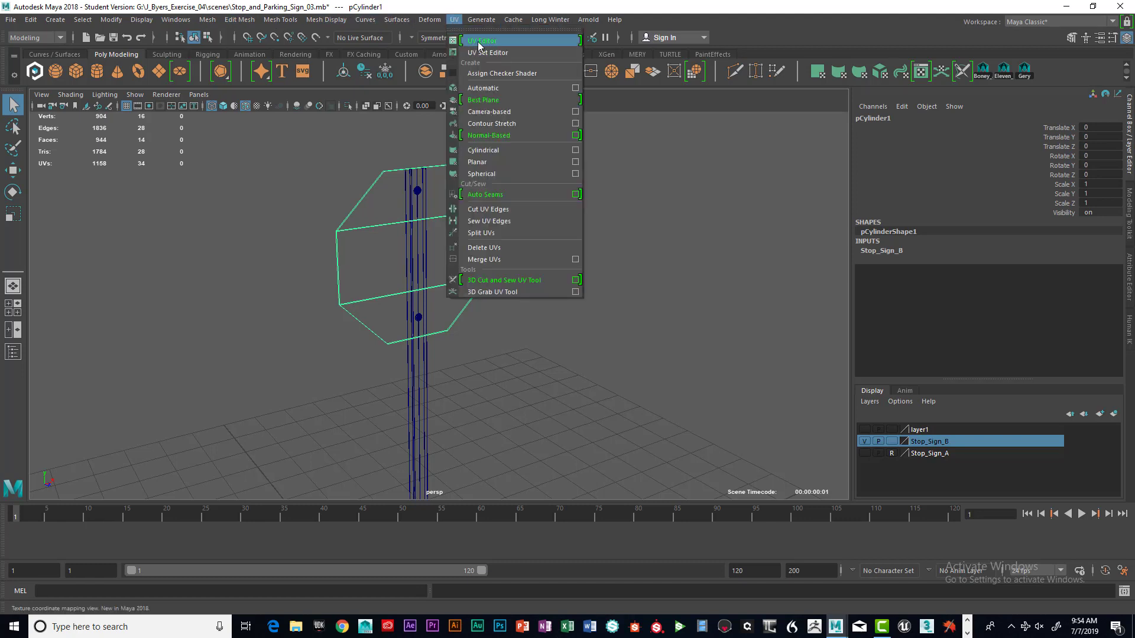
pyautogui.click(477, 42)
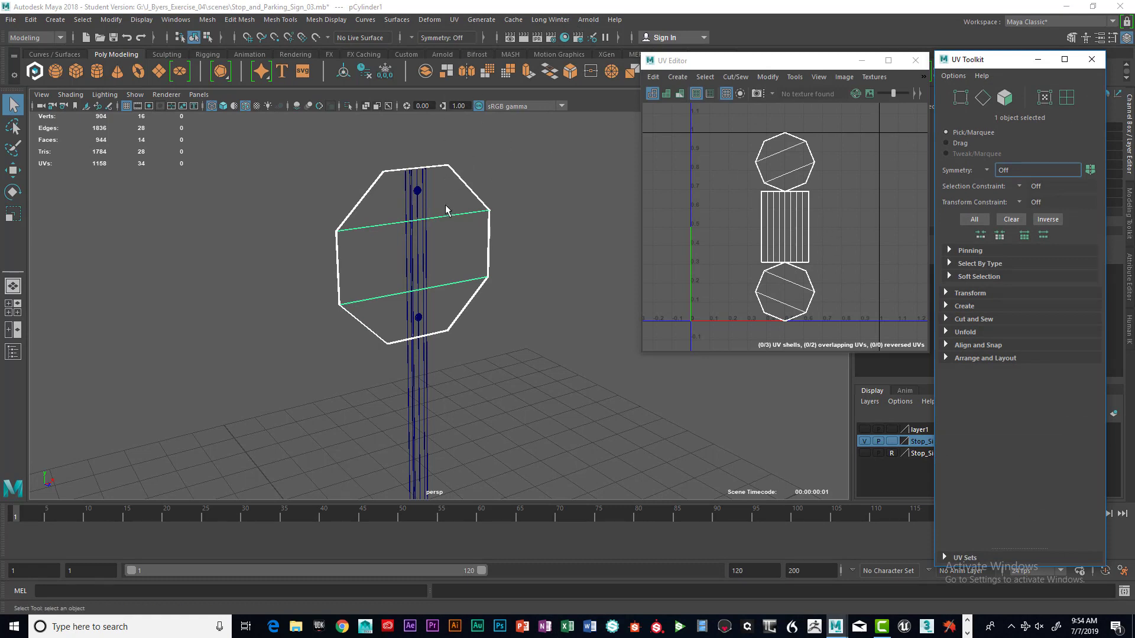
# - Project the octagonal panel's UVs with Automatic mapping, using 6 planes, fewer pieces and the 1024 Map spacing preset
pyautogui.click(455, 19)
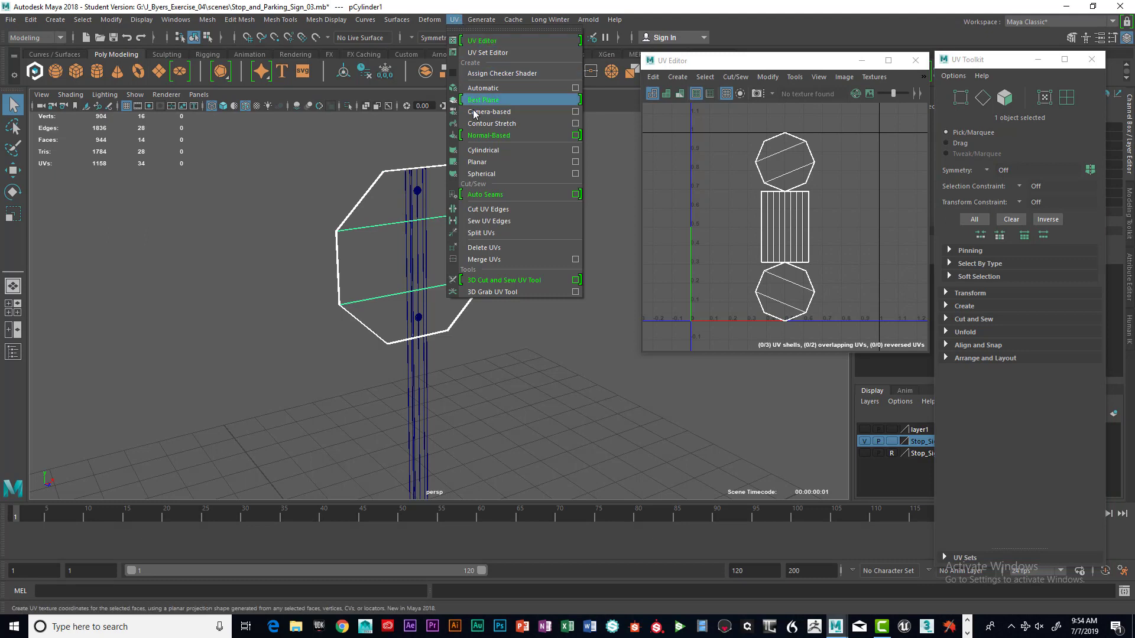
pyautogui.click(574, 91)
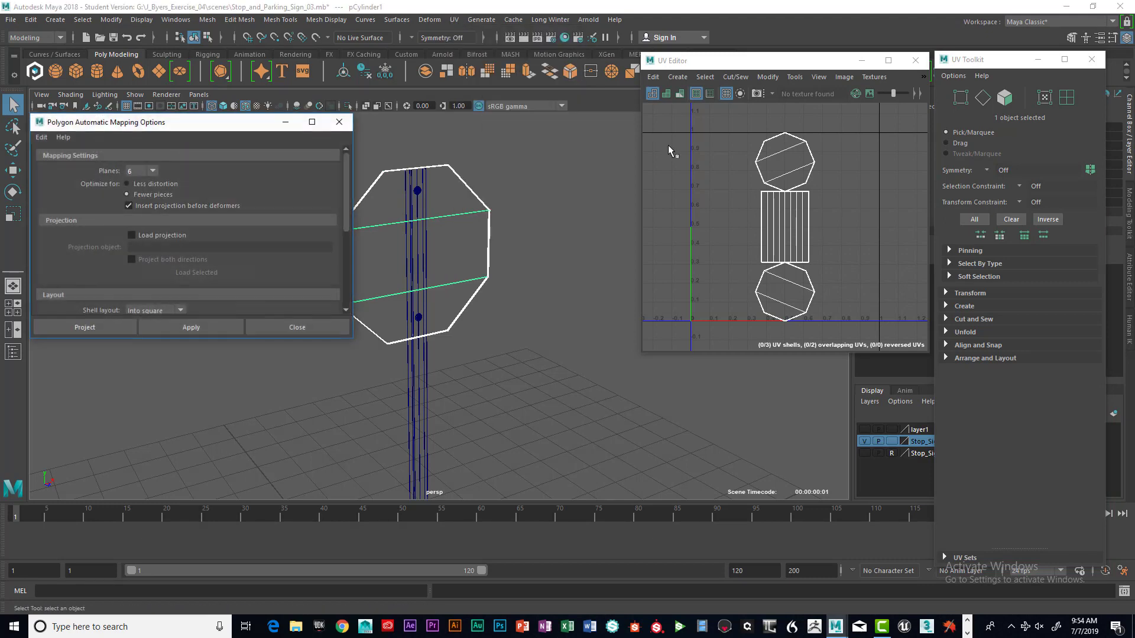
pyautogui.moveTo(205, 119); pyautogui.dragTo(687, 58)
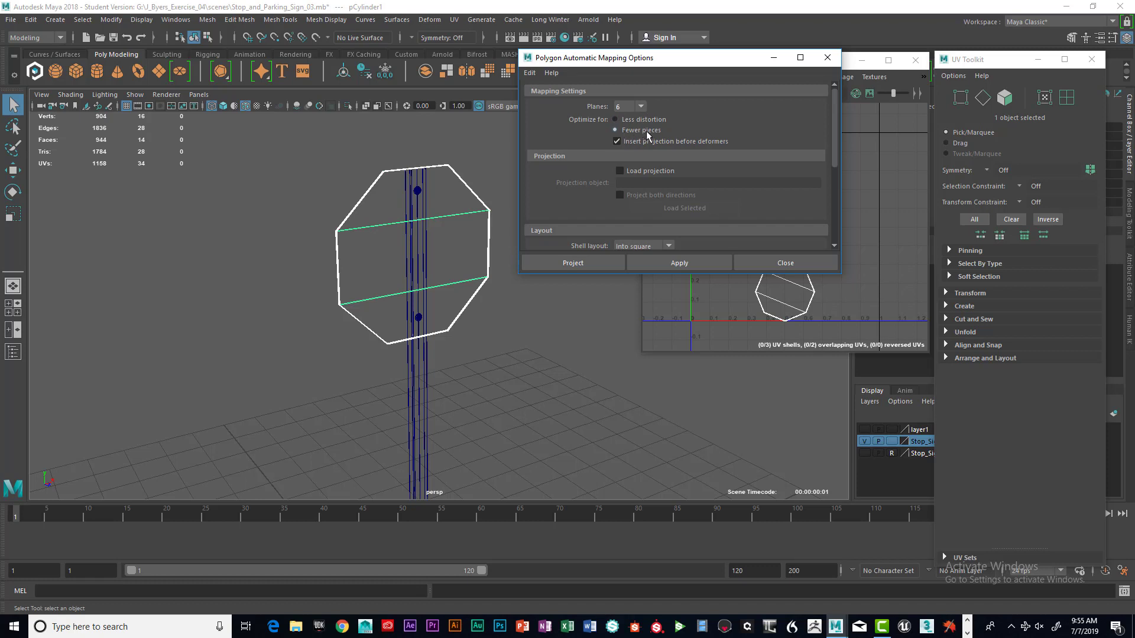
pyautogui.scroll(-3, 729, 166)
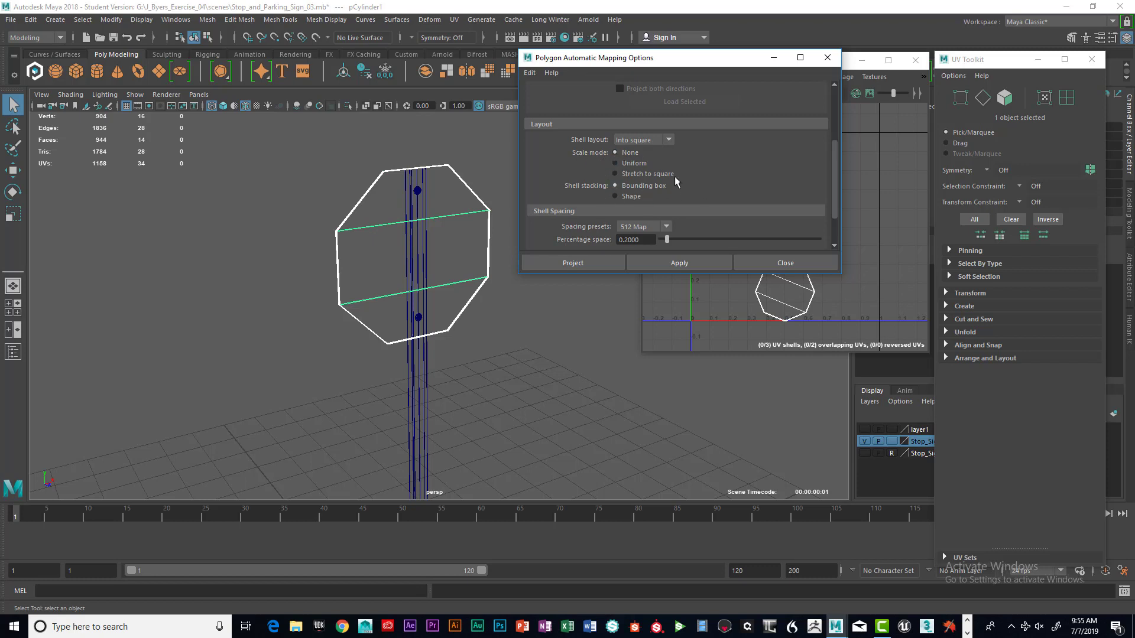
pyautogui.scroll(-2, 714, 184)
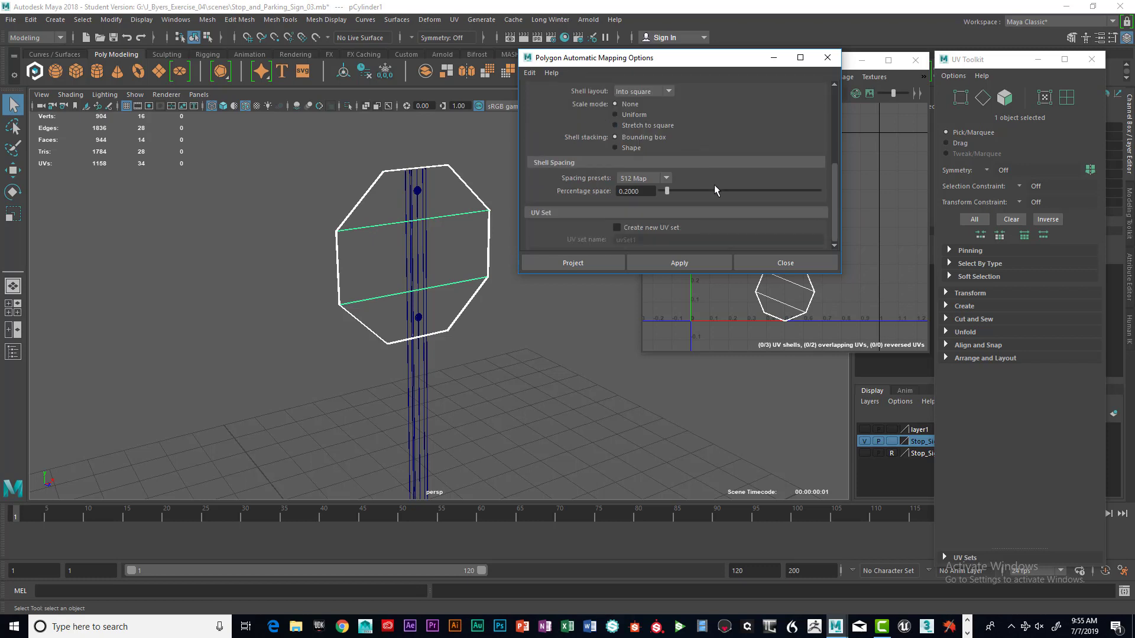
pyautogui.click(666, 178)
pyautogui.click(647, 202)
pyautogui.click(609, 261)
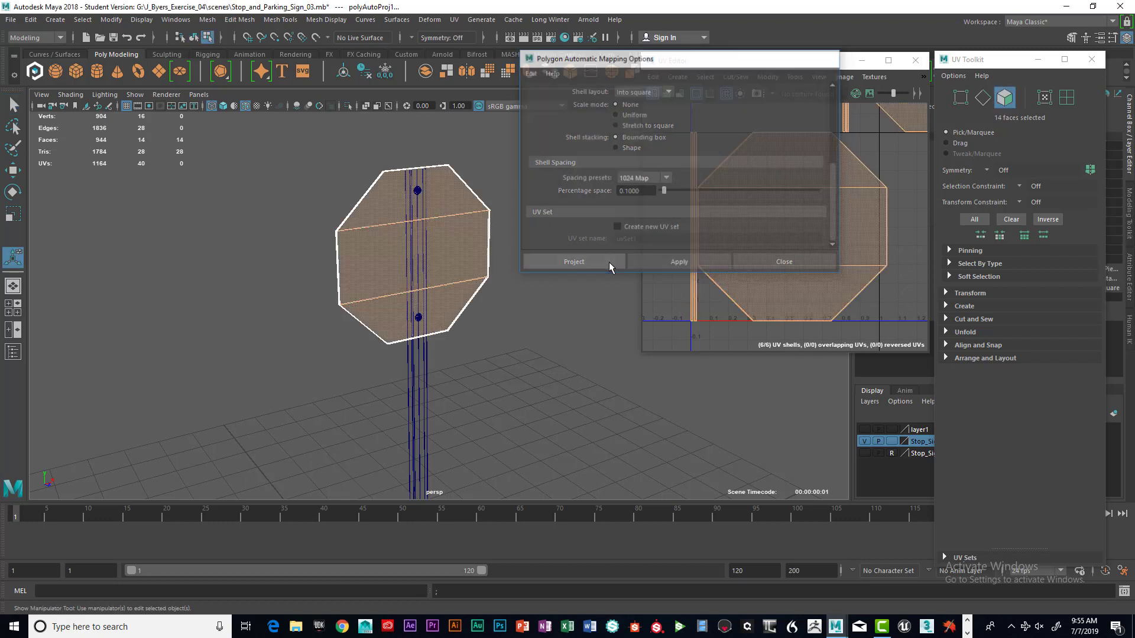
# - Examine the panel's projected UV shells and which faces of the sign the two octagons correspond to
pyautogui.scroll(-4, 867, 224)
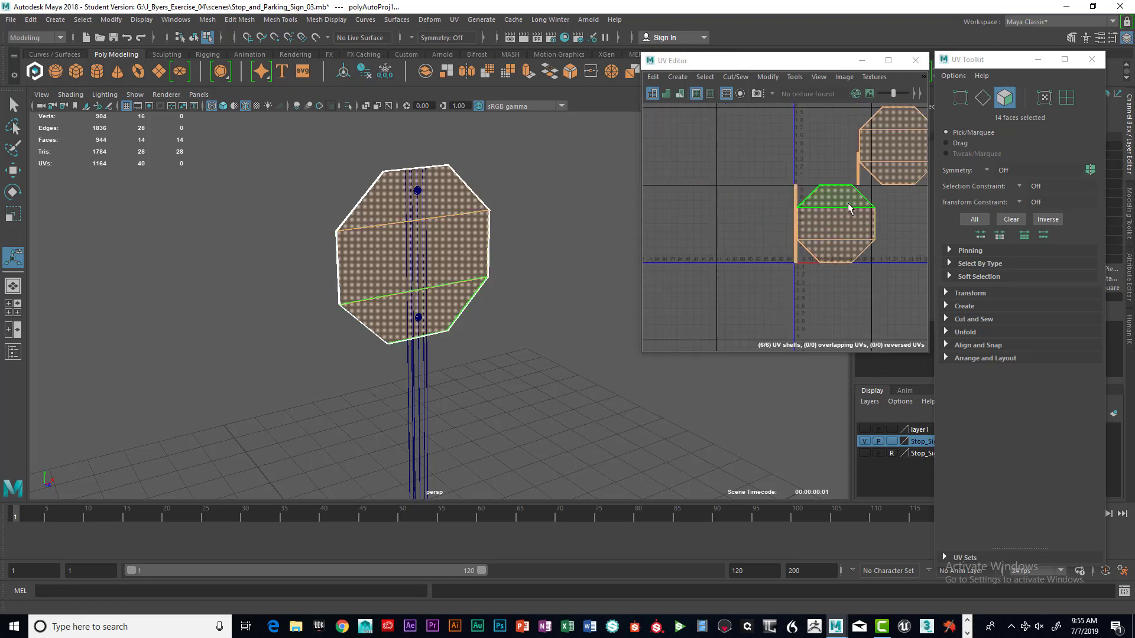
pyautogui.keyDown('alt'); pyautogui.moveTo(845, 204); pyautogui.dragTo(743, 220, button='middle'); pyautogui.keyUp('alt')
pyautogui.scroll(8, 743, 219)
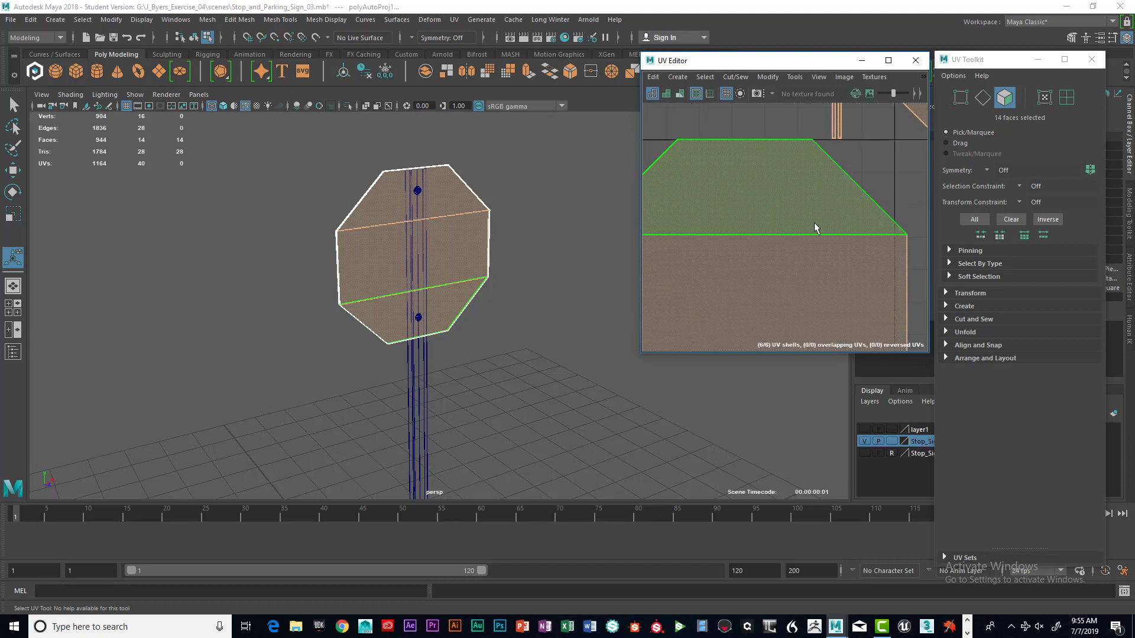
pyautogui.scroll(-4, 847, 215)
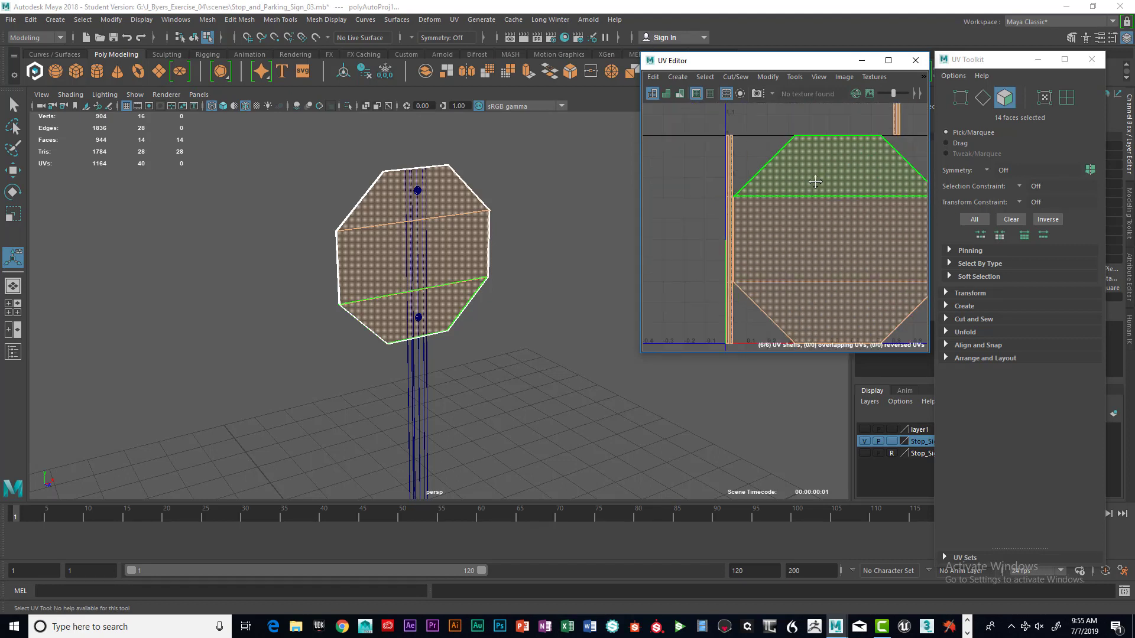
pyautogui.scroll(-3, 823, 185)
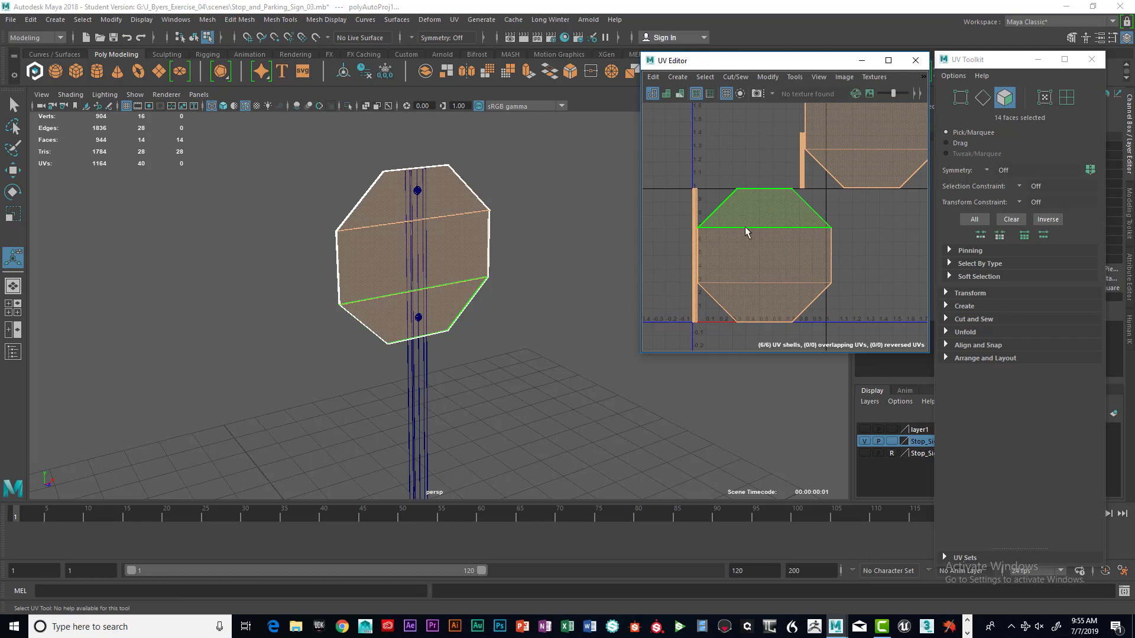
pyautogui.click(796, 253)
pyautogui.scroll(-2, 757, 272)
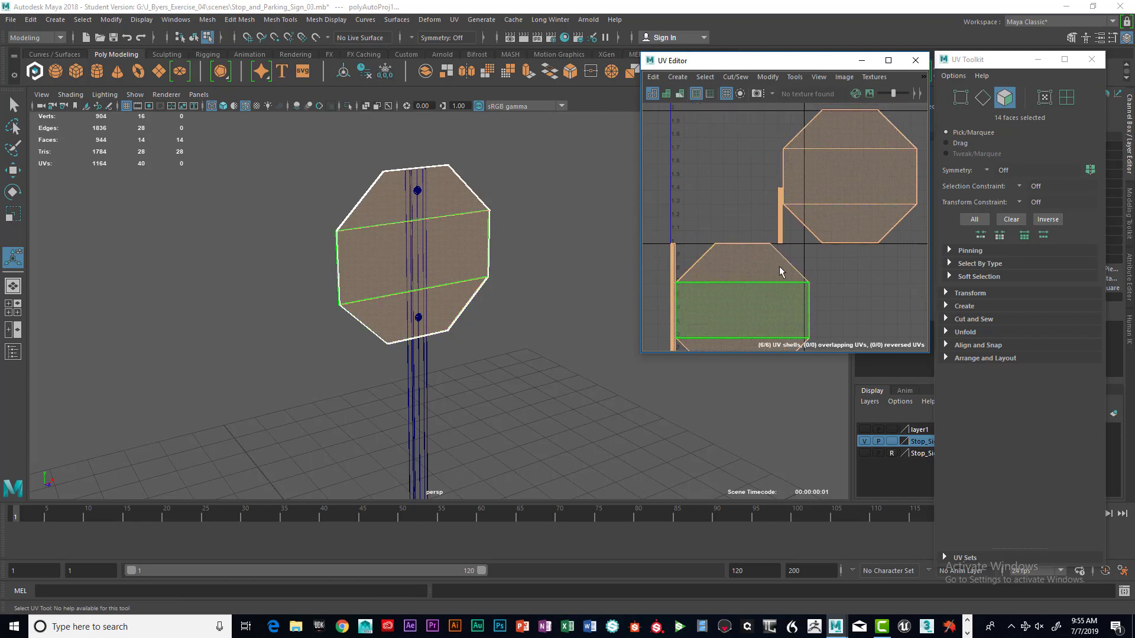
pyautogui.scroll(-3, 799, 267)
pyautogui.click(810, 227)
pyautogui.keyDown('alt'); pyautogui.moveTo(810, 227); pyautogui.dragTo(805, 205, button='middle'); pyautogui.keyUp('alt')
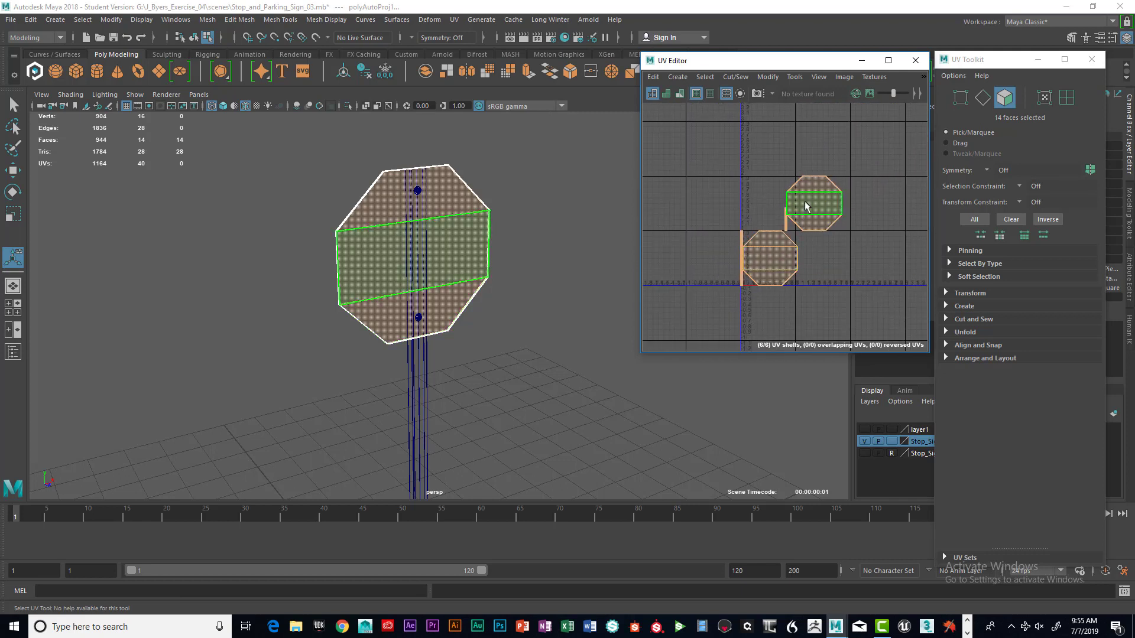
# - Switch to UV shell selection and move all of the panel's shells out of the 0–1 tile along negative U
pyautogui.rightClick(806, 204)
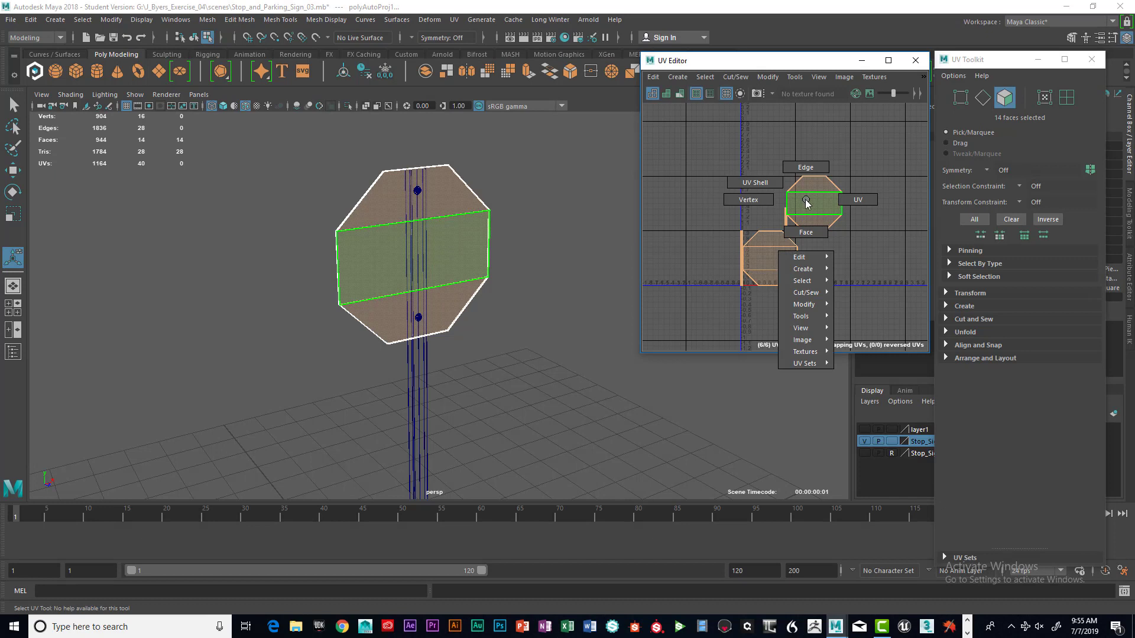
pyautogui.moveTo(806, 204); pyautogui.dragTo(756, 182, button='right')
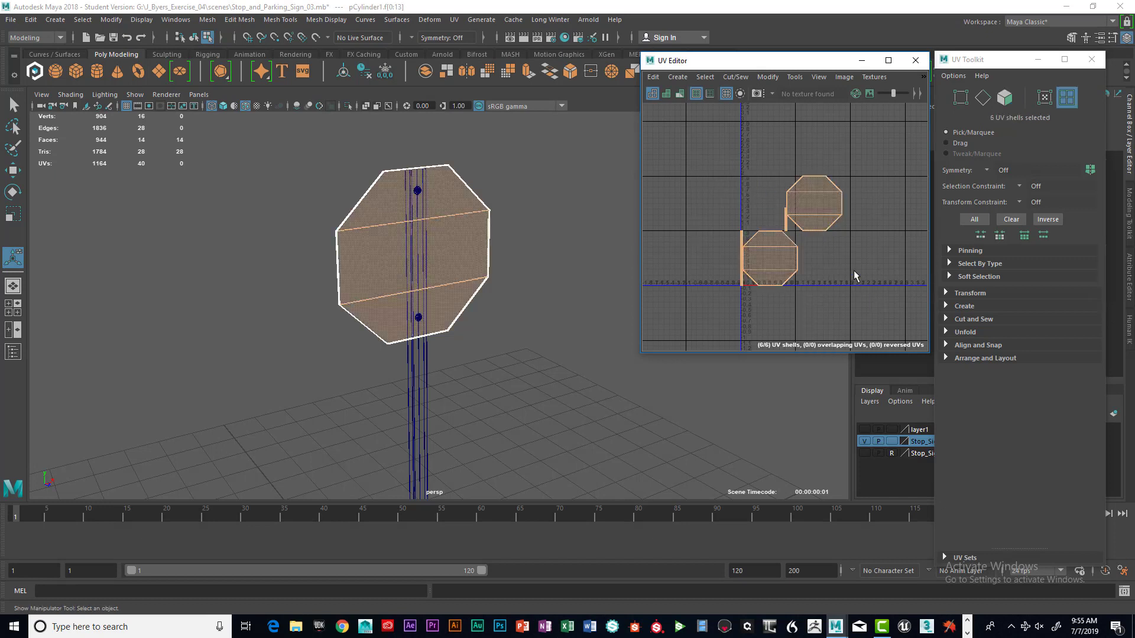
pyautogui.press('w')
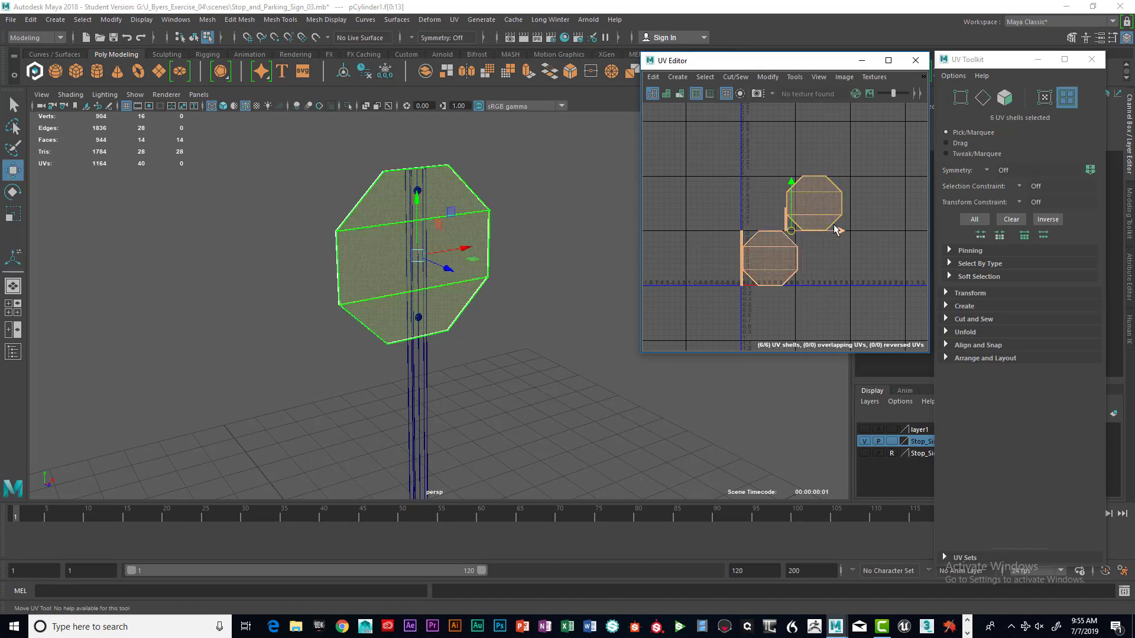
pyautogui.moveTo(838, 231); pyautogui.dragTo(732, 231)
pyautogui.keyDown('alt'); pyautogui.moveTo(691, 260); pyautogui.dragTo(820, 266, button='middle'); pyautogui.keyUp('alt')
pyautogui.scroll(3, 761, 228)
pyautogui.scroll(5, 792, 262)
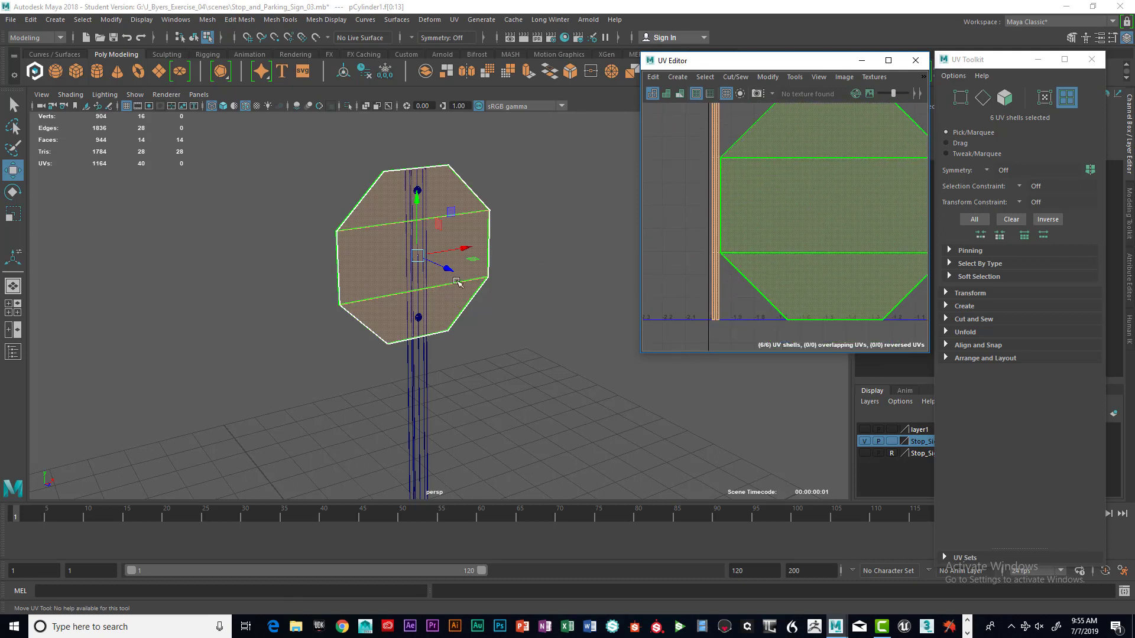
# - Select the long strip shells beside the lower octagon and move them farther along negative U, clear of the octagon
pyautogui.keyDown('alt'); pyautogui.moveTo(739, 211); pyautogui.dragTo(653, 331, button='middle'); pyautogui.keyUp('alt')
pyautogui.keyDown('alt'); pyautogui.moveTo(690, 280); pyautogui.dragTo(725, 225, button='middle'); pyautogui.keyUp('alt')
pyautogui.scroll(-2, 760, 172)
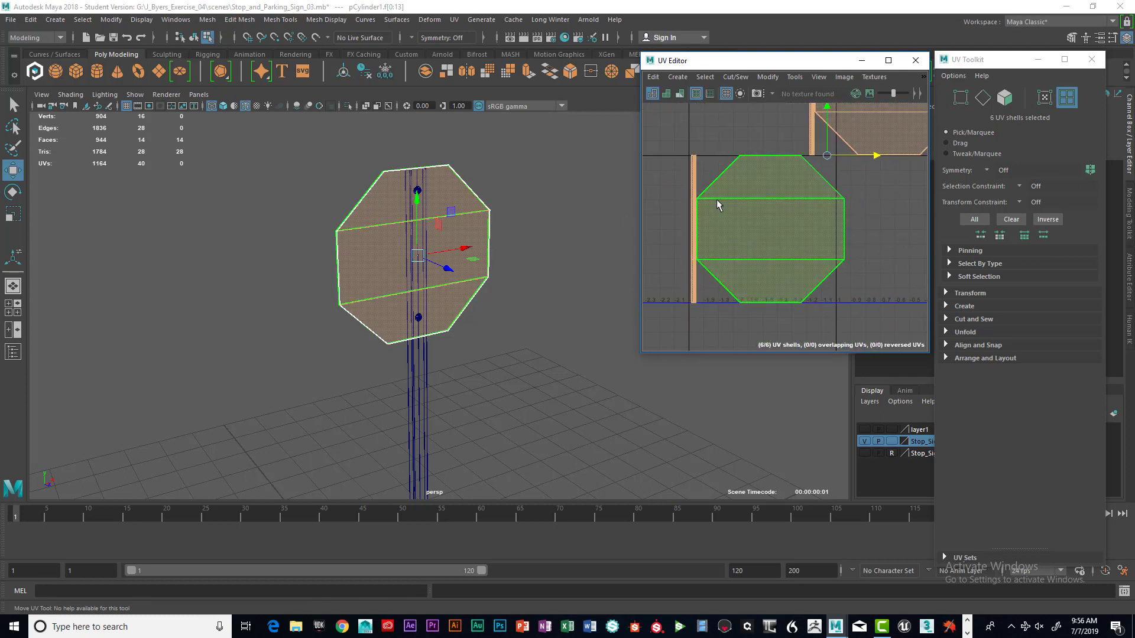
pyautogui.scroll(5, 717, 205)
pyautogui.keyDown('alt'); pyautogui.moveTo(727, 215); pyautogui.dragTo(860, 299, button='middle'); pyautogui.keyUp('alt')
pyautogui.scroll(-5, 732, 207)
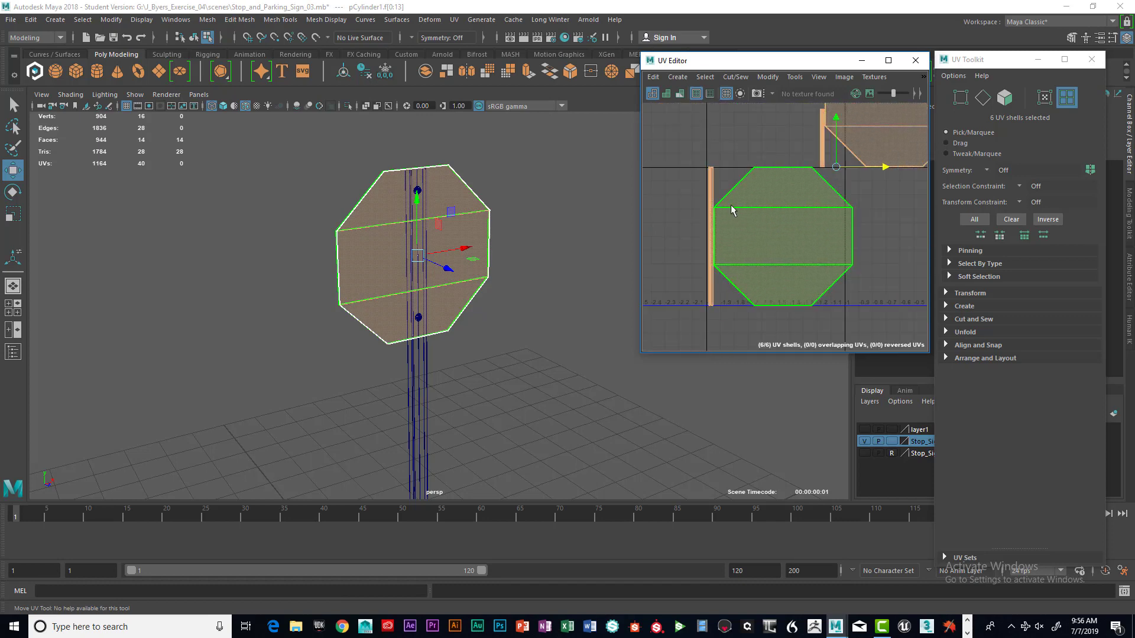
pyautogui.keyDown('alt'); pyautogui.moveTo(732, 210); pyautogui.dragTo(754, 238, button='middle'); pyautogui.keyUp('alt')
pyautogui.click(731, 208)
pyautogui.moveTo(721, 194); pyautogui.dragTo(739, 207)
pyautogui.moveTo(778, 256); pyautogui.dragTo(721, 256)
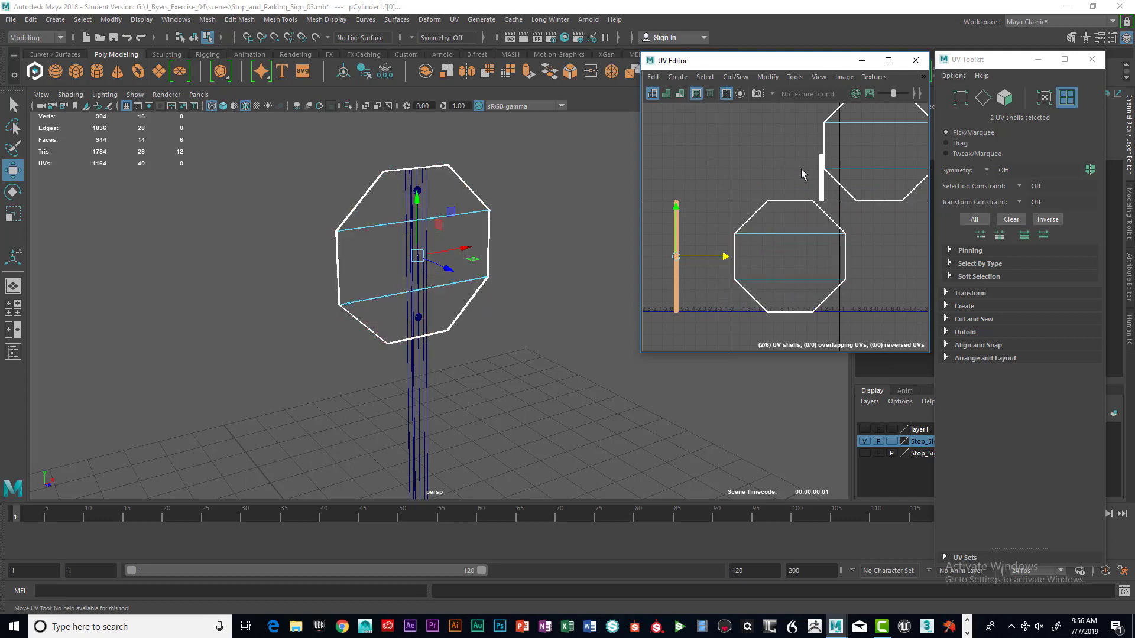
# - Move the short strip shells beside the upper octagon to just above the long strips with a small gap, and clear the shell selection
pyautogui.click(822, 178)
pyautogui.moveTo(860, 179); pyautogui.dragTo(726, 193)
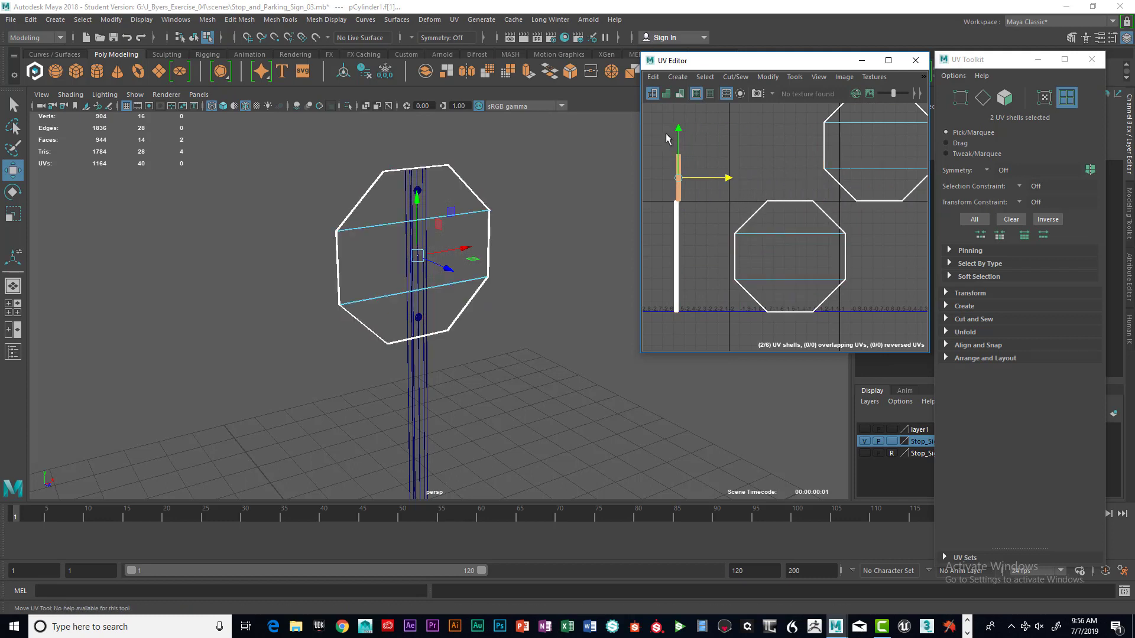
pyautogui.moveTo(678, 129); pyautogui.dragTo(680, 118)
pyautogui.keyDown('alt'); pyautogui.moveTo(750, 182); pyautogui.dragTo(727, 220, button='middle'); pyautogui.keyUp('alt')
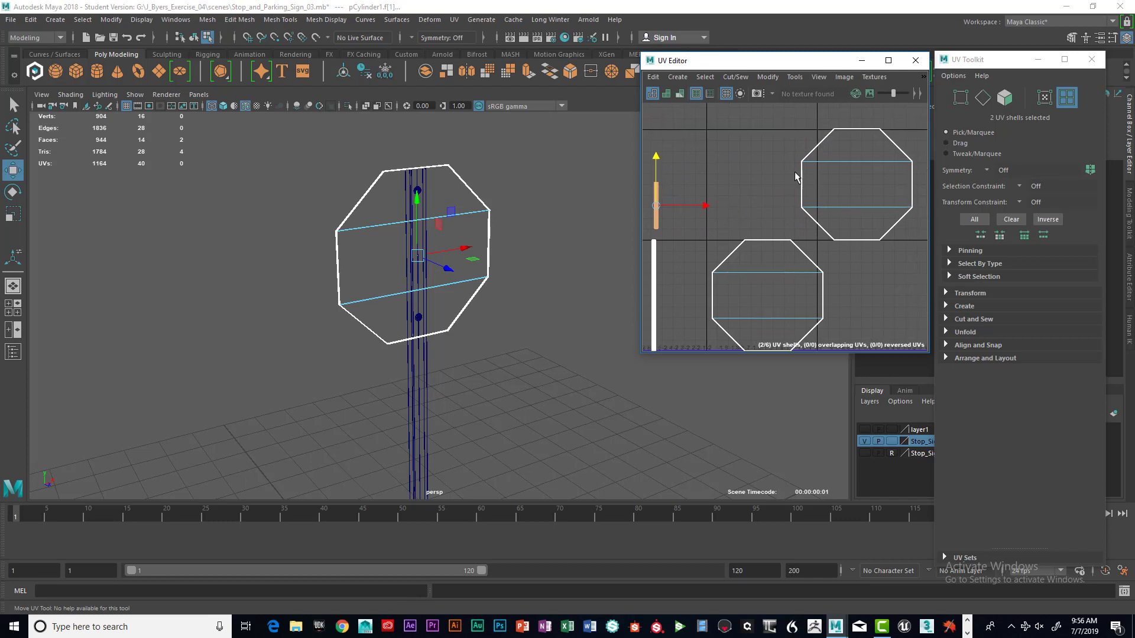
pyautogui.moveTo(797, 173); pyautogui.dragTo(755, 157, button='right')
pyautogui.scroll(-5, 831, 171)
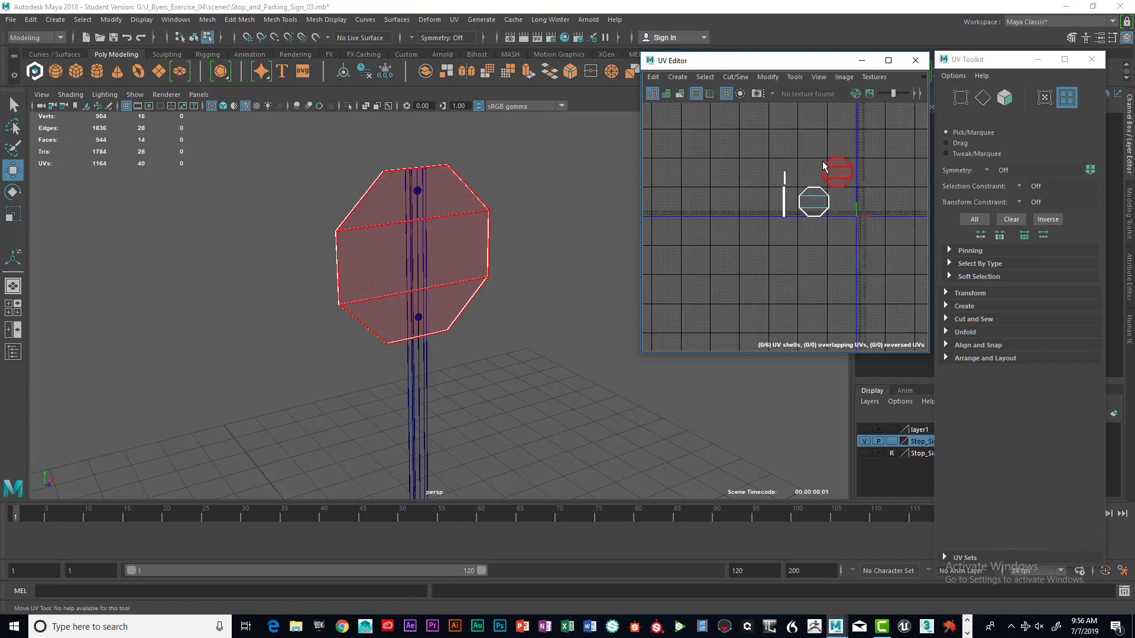
pyautogui.press('f')
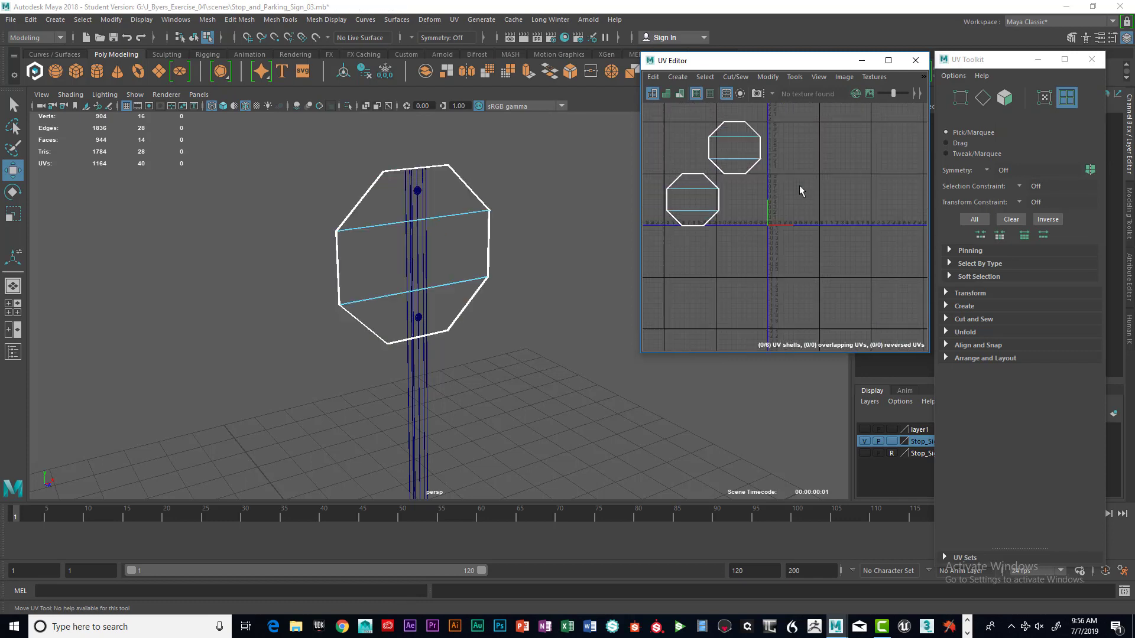
pyautogui.scroll(-4, 807, 245)
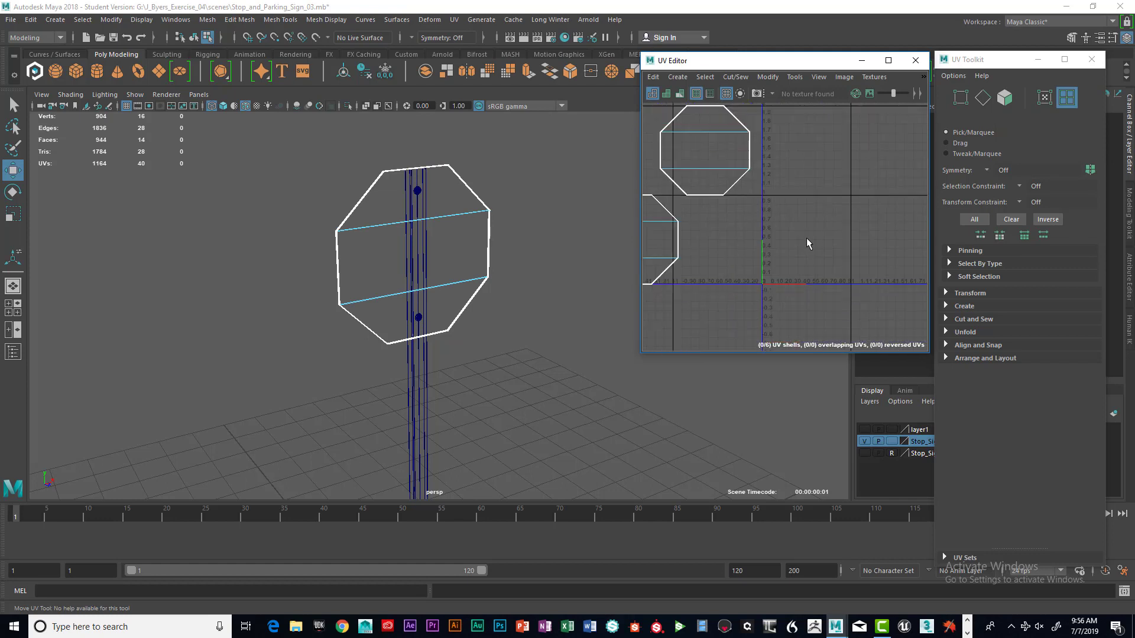
pyautogui.scroll(-4, 828, 235)
pyautogui.scroll(2, 806, 243)
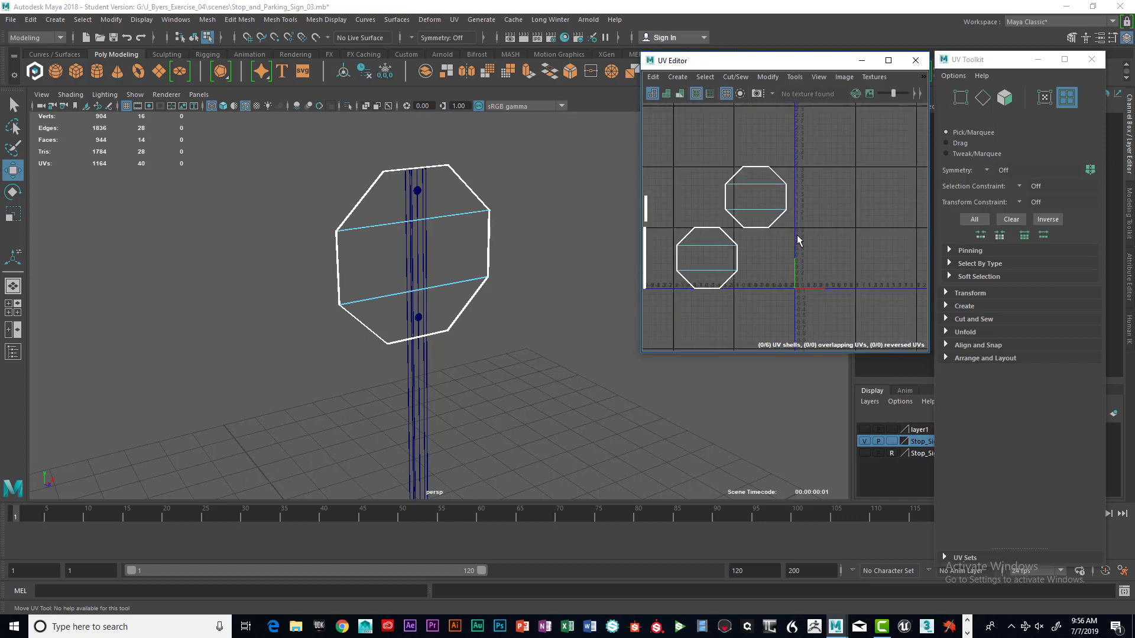
pyautogui.keyDown('alt'); pyautogui.moveTo(797, 240); pyautogui.dragTo(754, 242, button='middle'); pyautogui.keyUp('alt')
# - Select the sign's post as an object and project its UVs with Automatic mapping, using 6 planes and fewer pieces
pyautogui.click(421, 383)
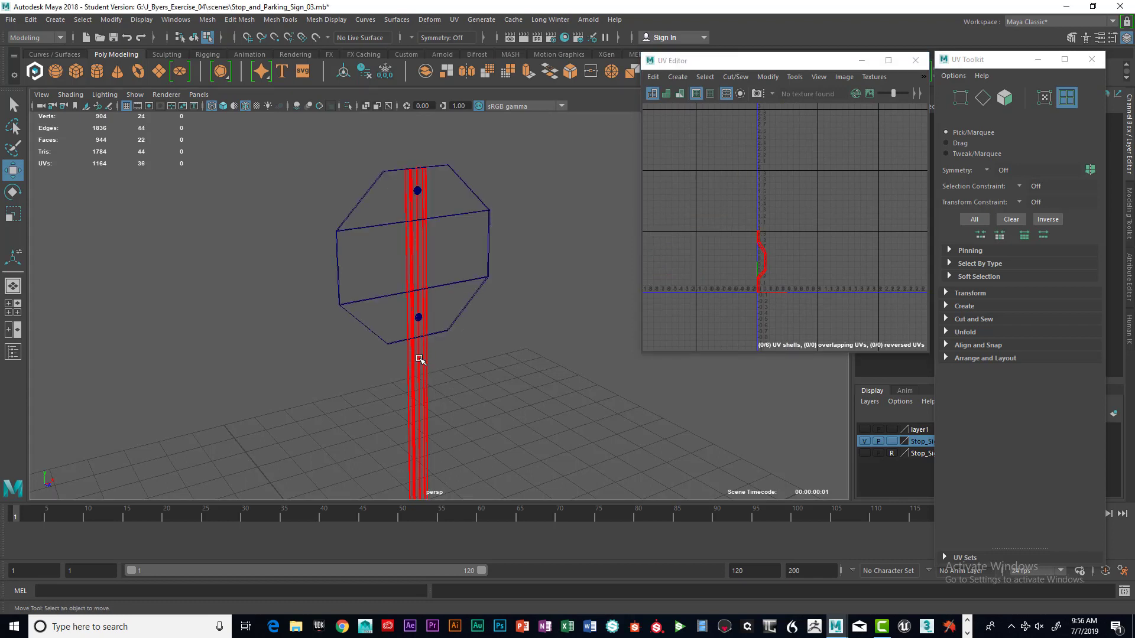
pyautogui.rightClick(421, 362)
pyautogui.click(397, 359)
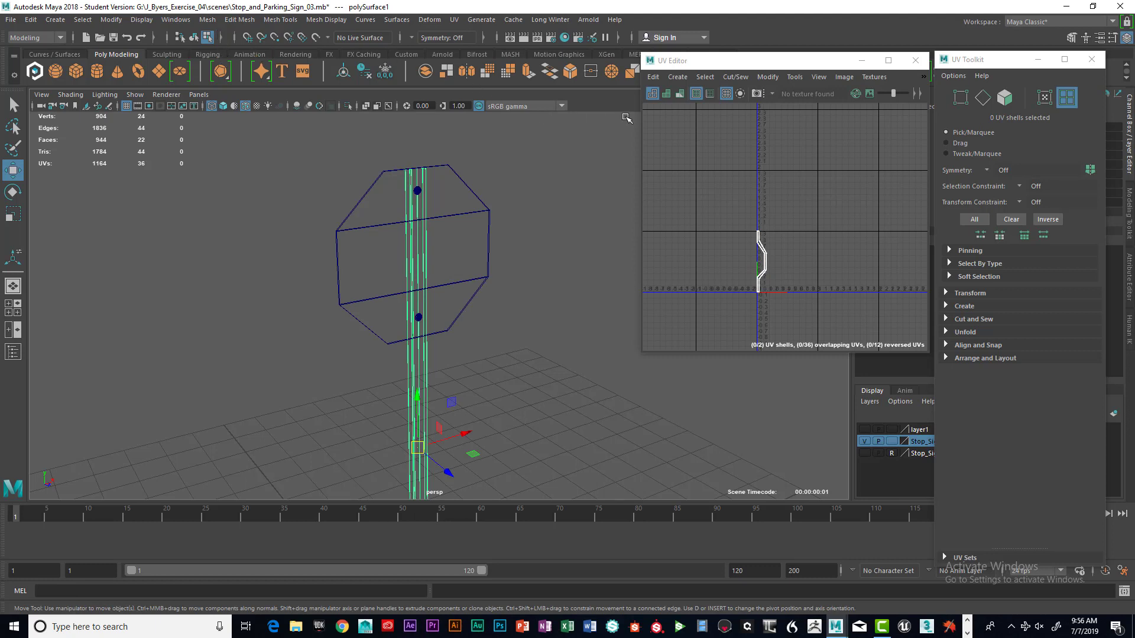
pyautogui.click(455, 20)
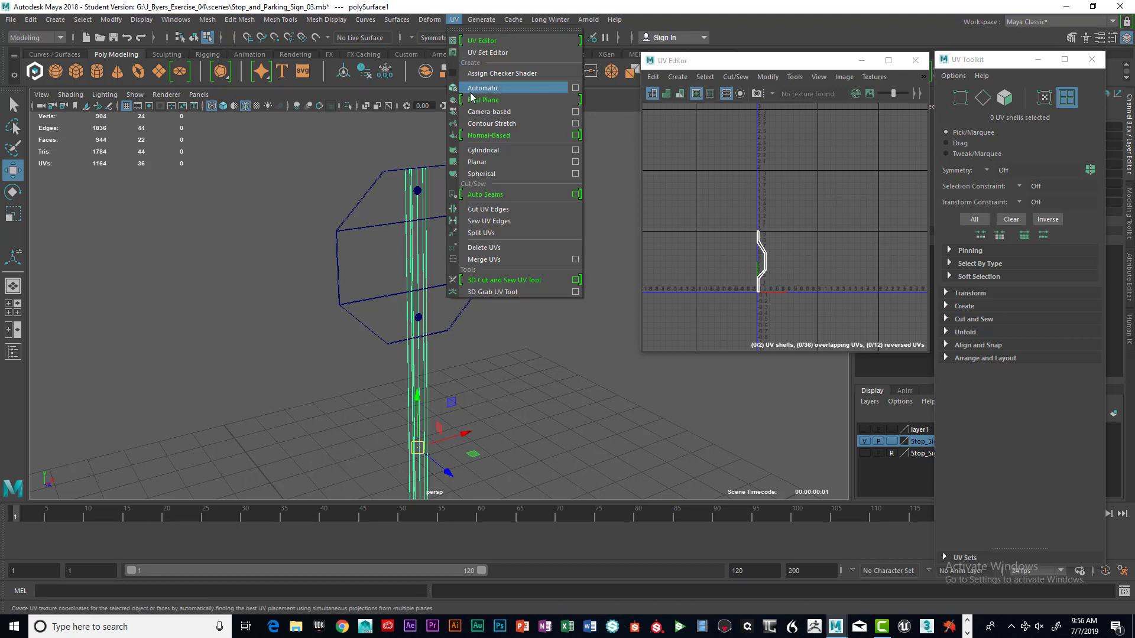
pyautogui.click(575, 88)
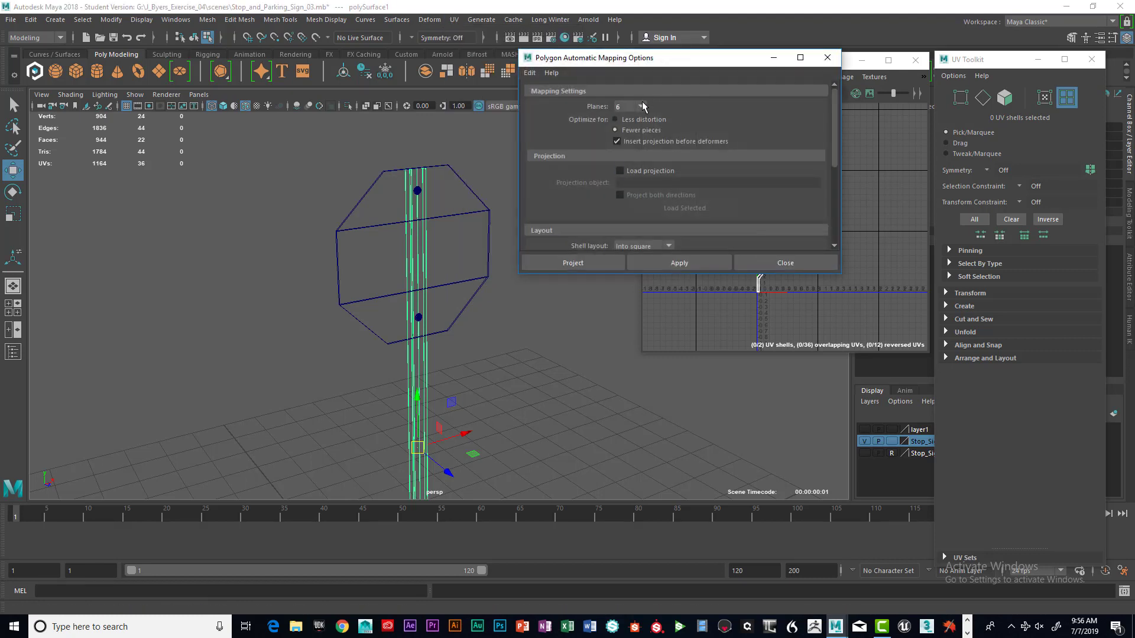
pyautogui.click(583, 263)
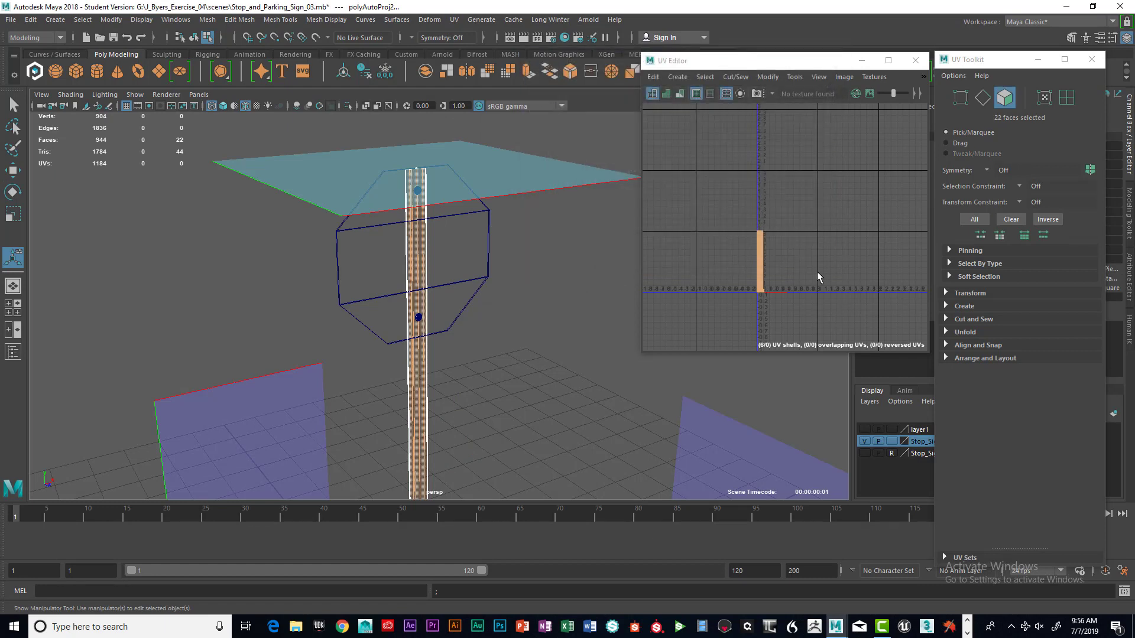
# - Switch to UV shell selection and move all of the post's shells up along V by about one tile, above the 0–1 tile
pyautogui.scroll(4, 816, 270)
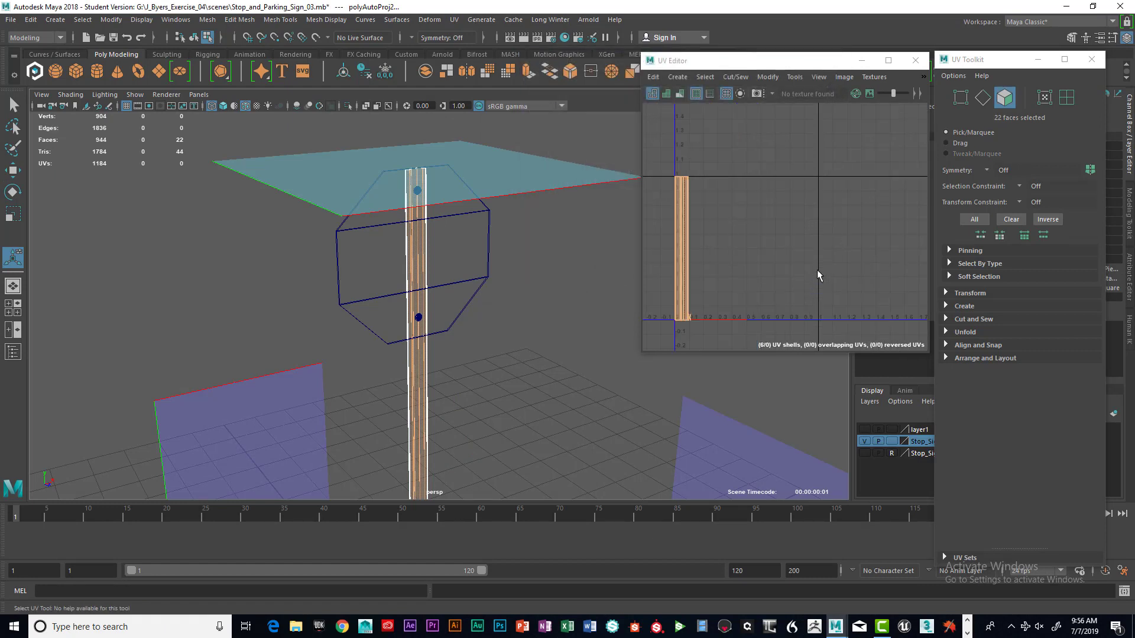
pyautogui.keyDown('alt'); pyautogui.moveTo(743, 272); pyautogui.dragTo(843, 243, button='middle'); pyautogui.keyUp('alt')
pyautogui.scroll(4, 782, 261)
pyautogui.scroll(-2, 841, 248)
pyautogui.scroll(1, 841, 248)
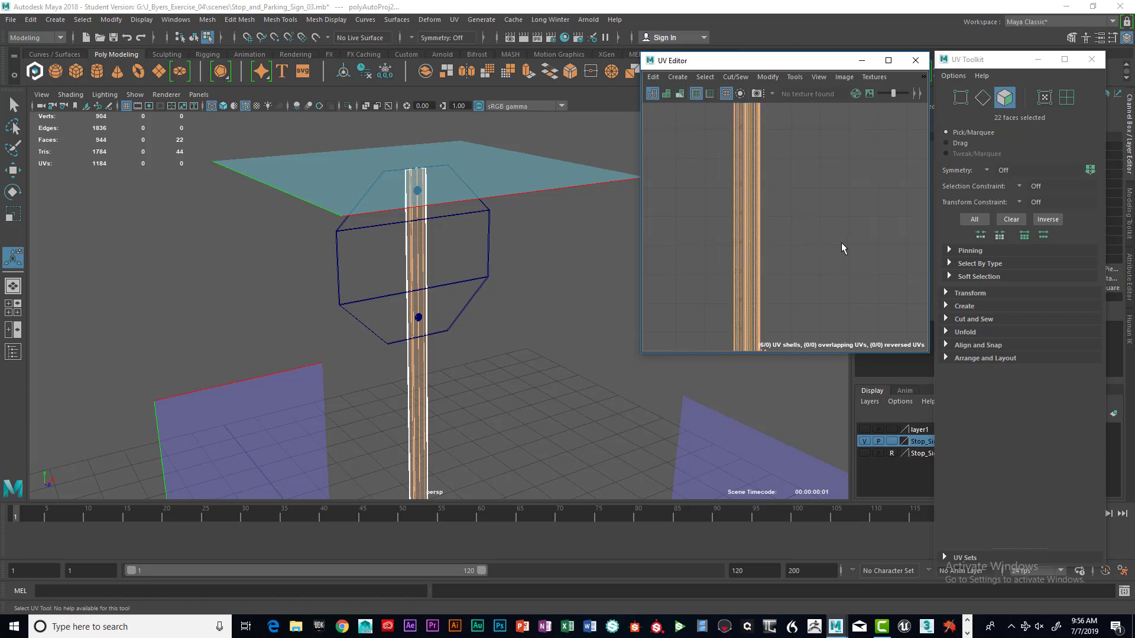
pyautogui.scroll(-5, 842, 248)
pyautogui.keyDown('alt'); pyautogui.moveTo(841, 248); pyautogui.dragTo(733, 246, button='middle'); pyautogui.keyUp('alt')
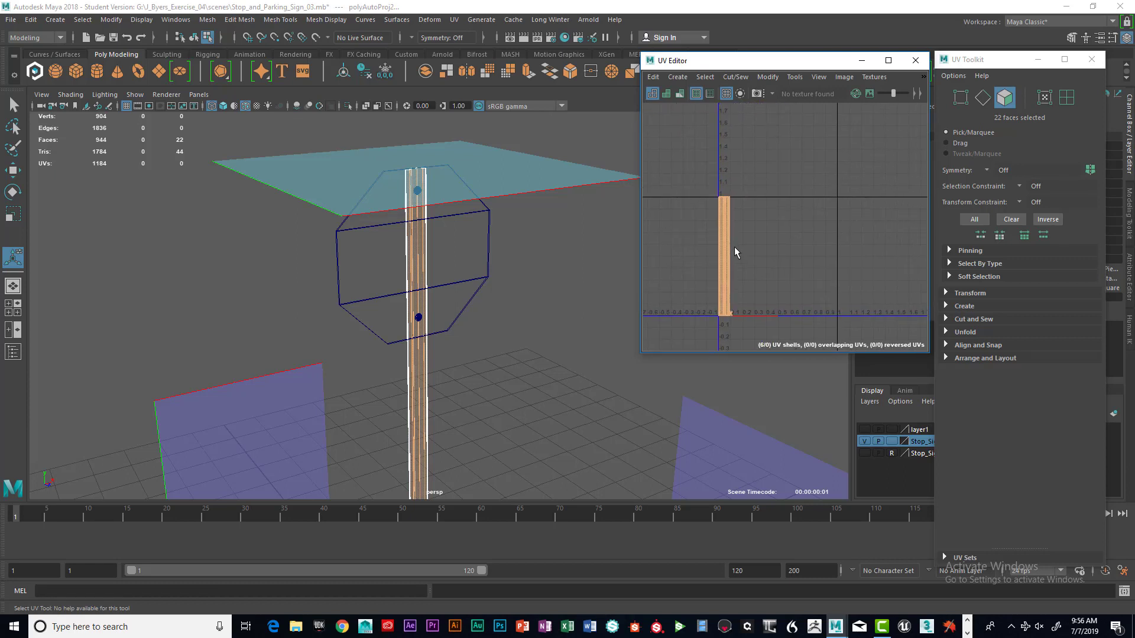
pyautogui.rightClick(721, 203)
pyautogui.moveTo(715, 269); pyautogui.dragTo(678, 186, button='right')
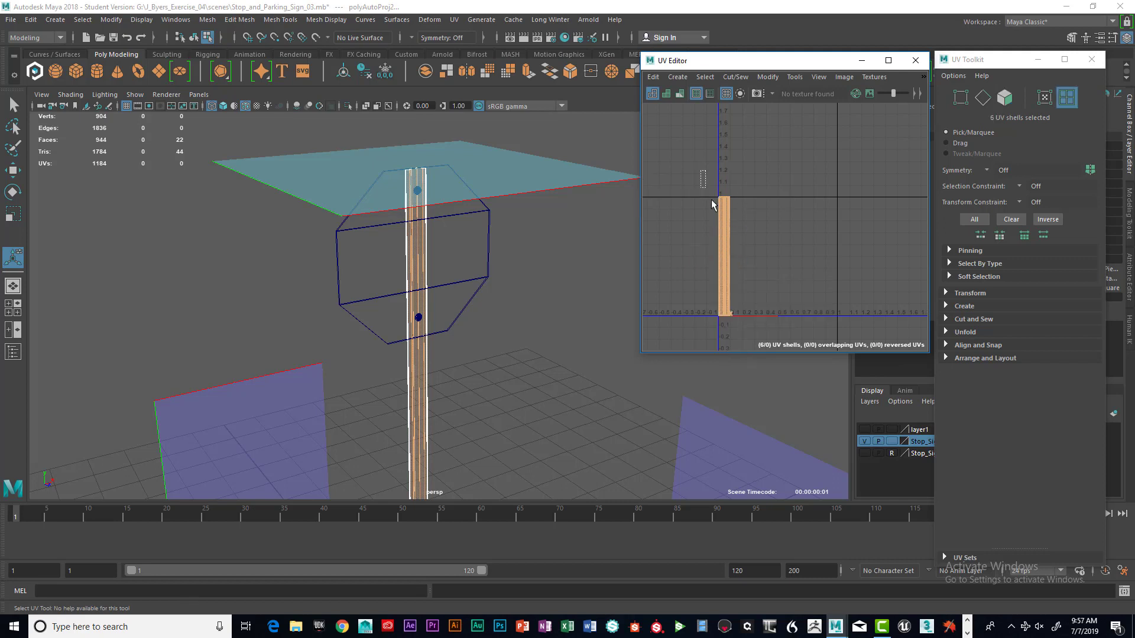
pyautogui.scroll(-3, 772, 312)
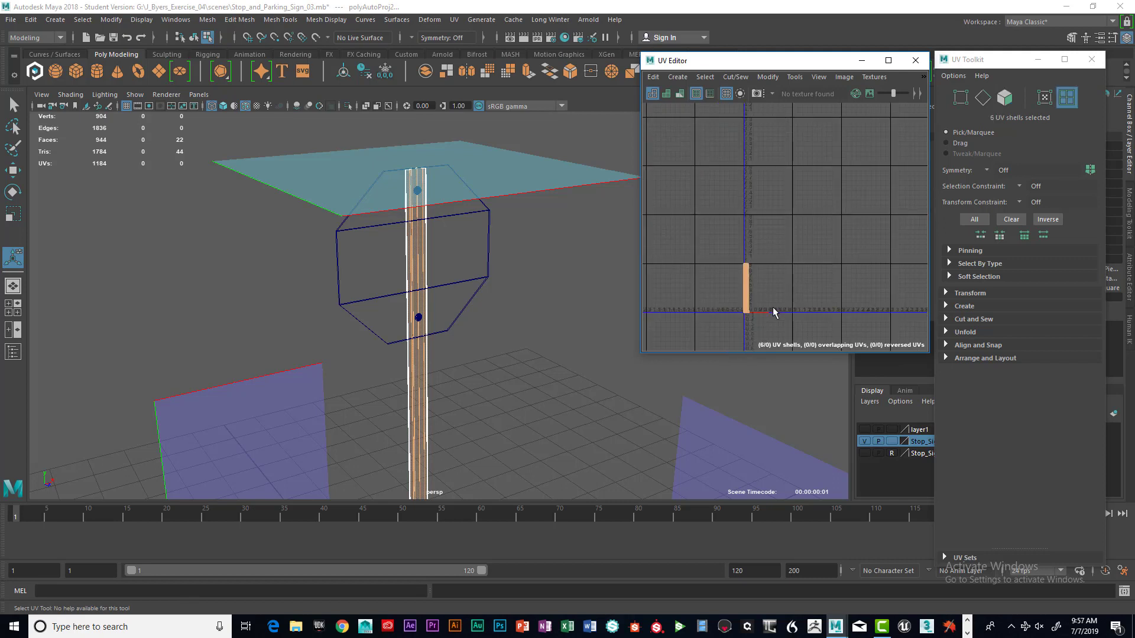
pyautogui.press('w')
pyautogui.moveTo(747, 246); pyautogui.dragTo(744, 192)
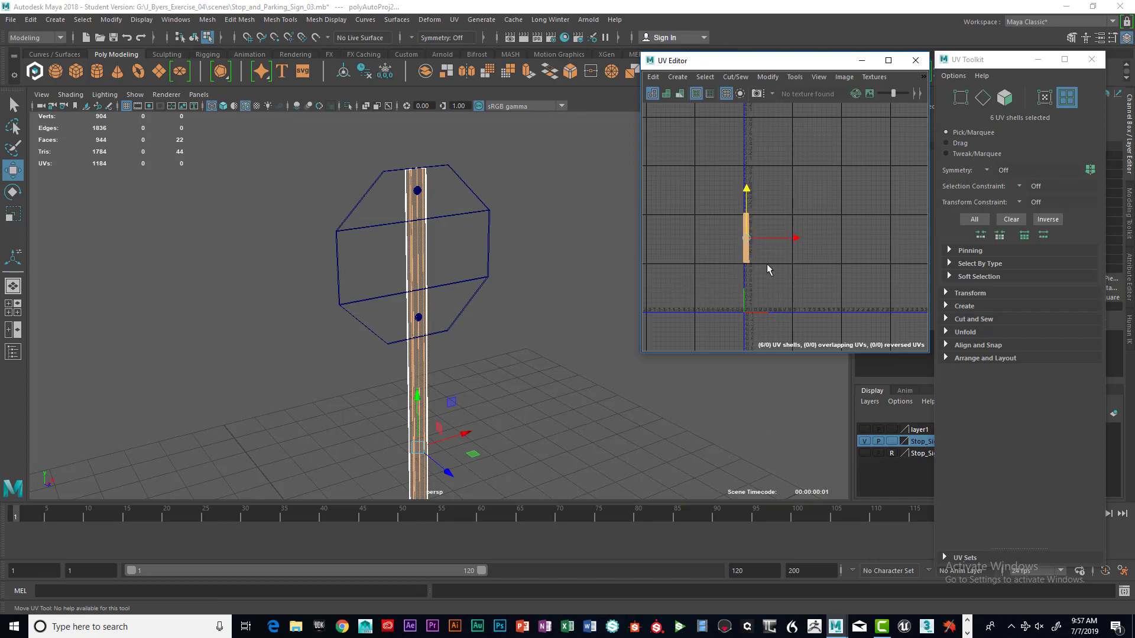
# - Hide the display layer holding the octagonal panel and show layer1 with the rounded rectangular panel
pyautogui.keyDown('alt'); pyautogui.moveTo(767, 269); pyautogui.dragTo(754, 251, button='middle'); pyautogui.keyUp('alt')
pyautogui.keyDown('alt'); pyautogui.moveTo(614, 305); pyautogui.dragTo(586, 220, button='middle'); pyautogui.keyUp('alt')
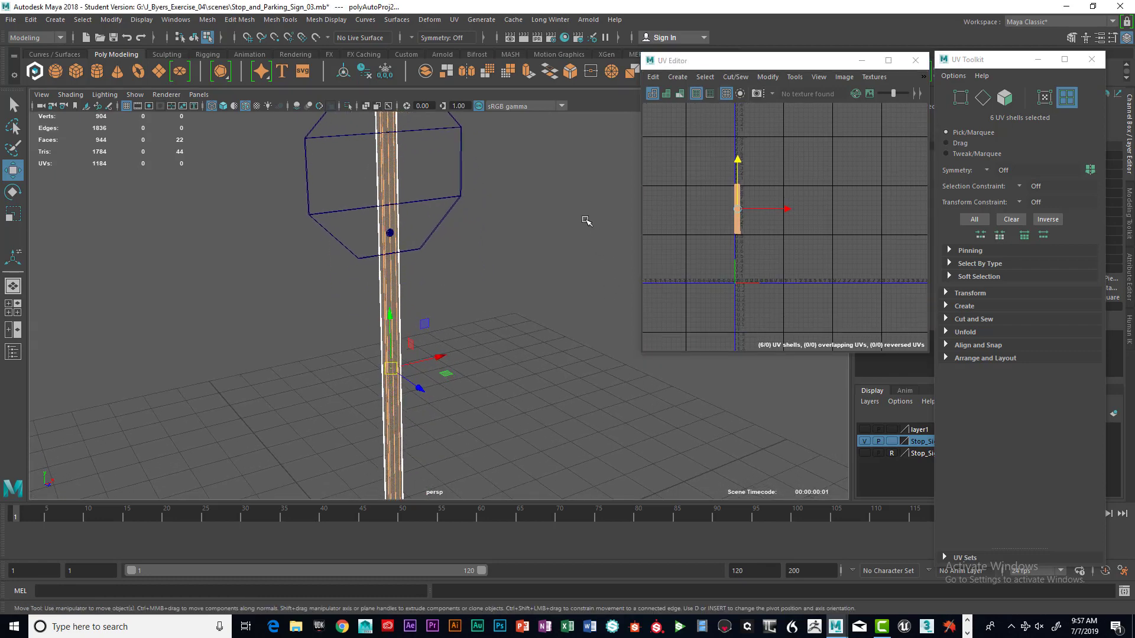
pyautogui.keyDown('alt'); pyautogui.moveTo(563, 268); pyautogui.dragTo(554, 329, button='middle'); pyautogui.keyUp('alt')
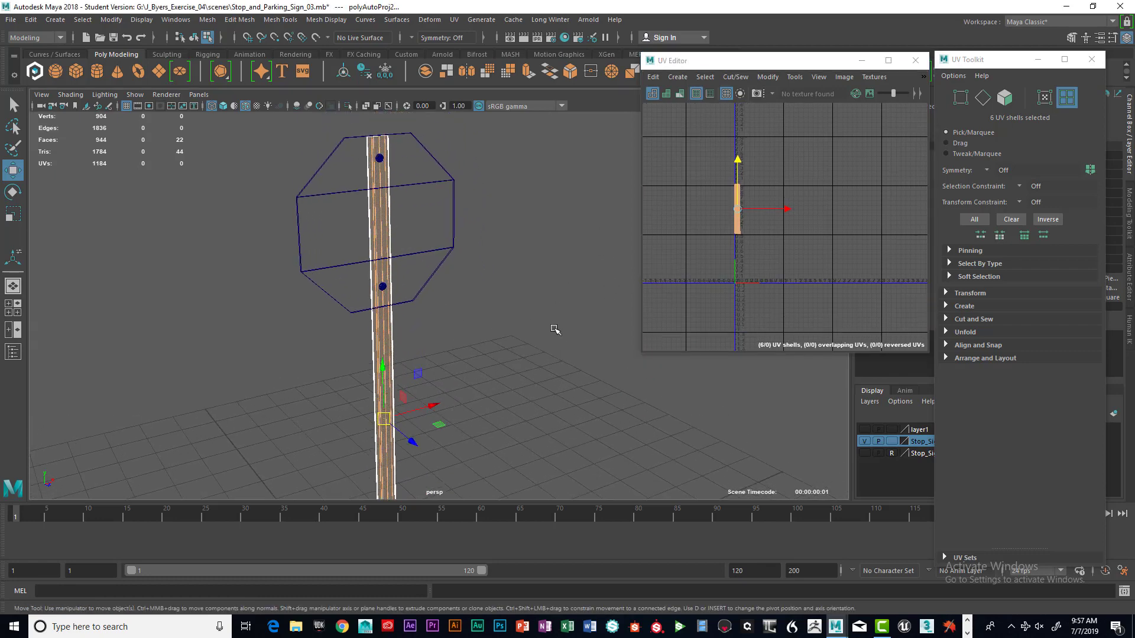
pyautogui.click(448, 230)
pyautogui.moveTo(447, 227); pyautogui.dragTo(433, 302, button='right')
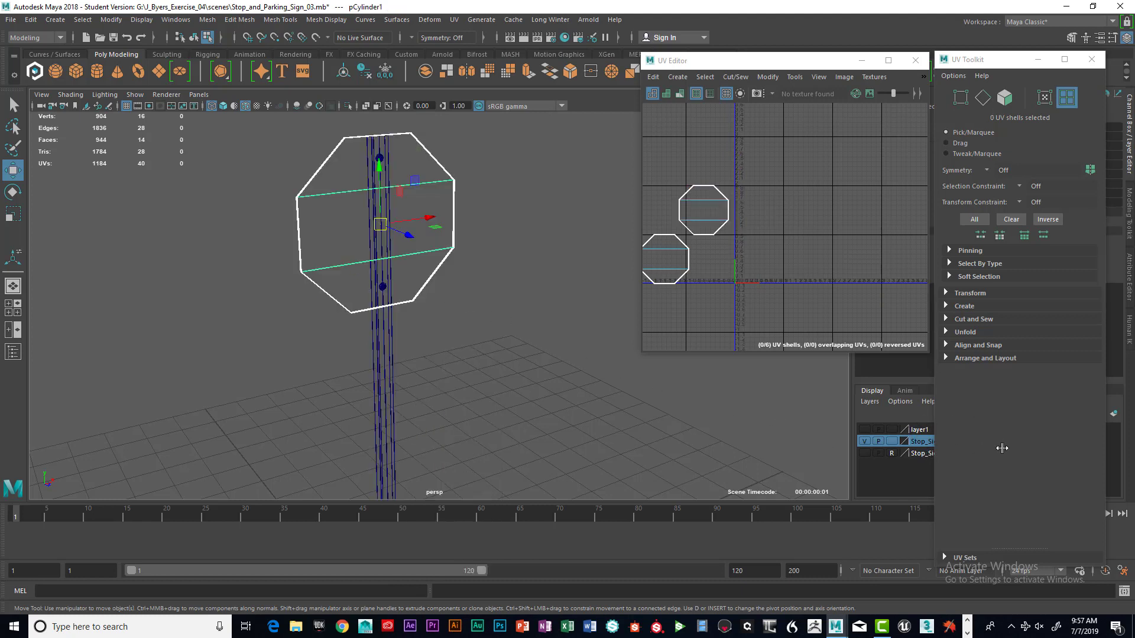
pyautogui.click(865, 442)
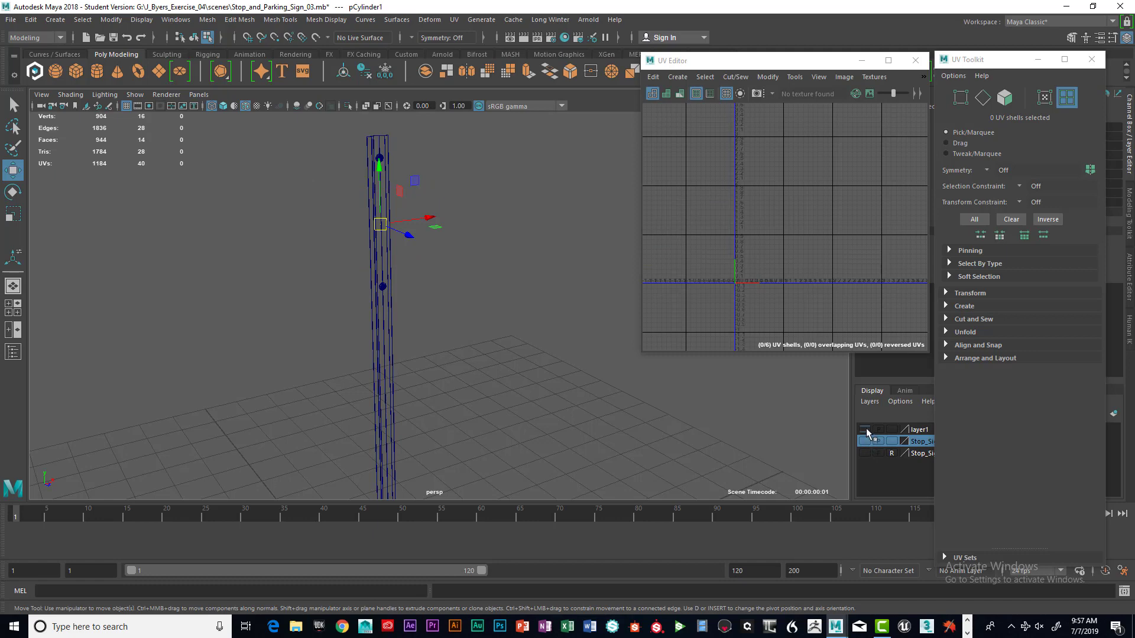
pyautogui.click(865, 430)
# - Select the rounded rectangular panel as an object and project its UVs with Automatic mapping
pyautogui.click(431, 138)
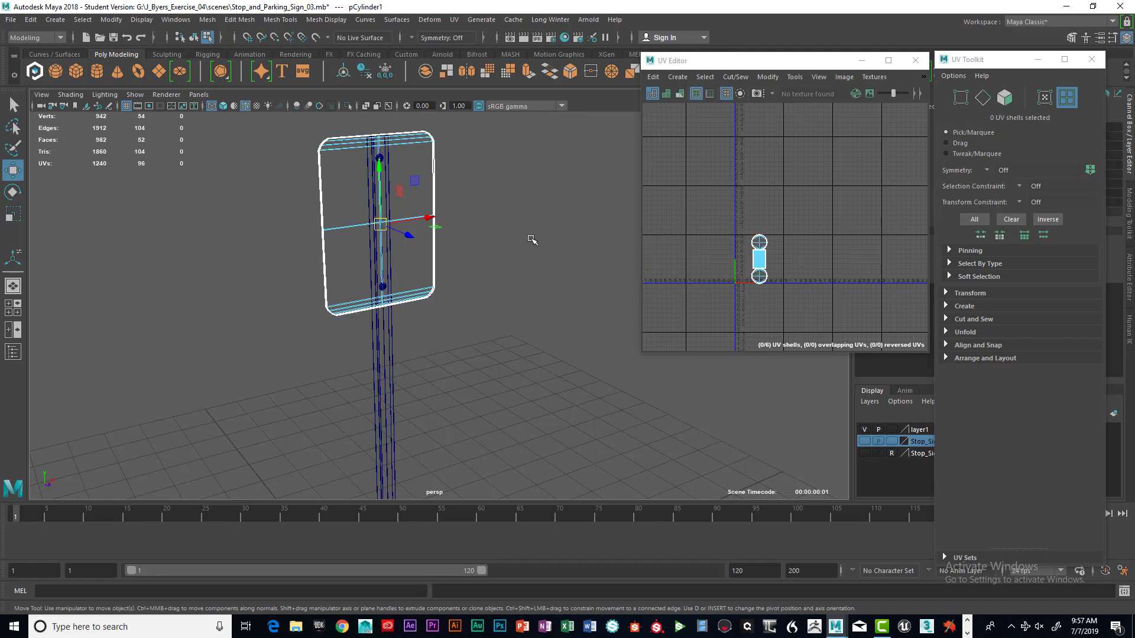
pyautogui.keyDown('alt'); pyautogui.moveTo(532, 240); pyautogui.dragTo(454, 159); pyautogui.keyUp('alt')
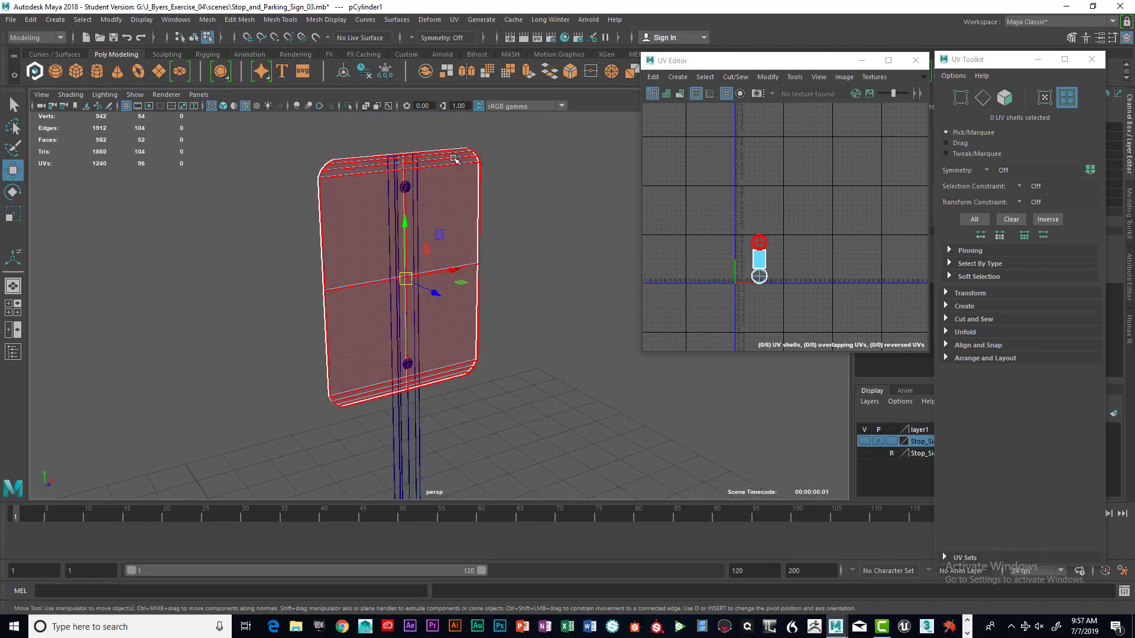
pyautogui.moveTo(454, 158); pyautogui.dragTo(448, 230, button='right')
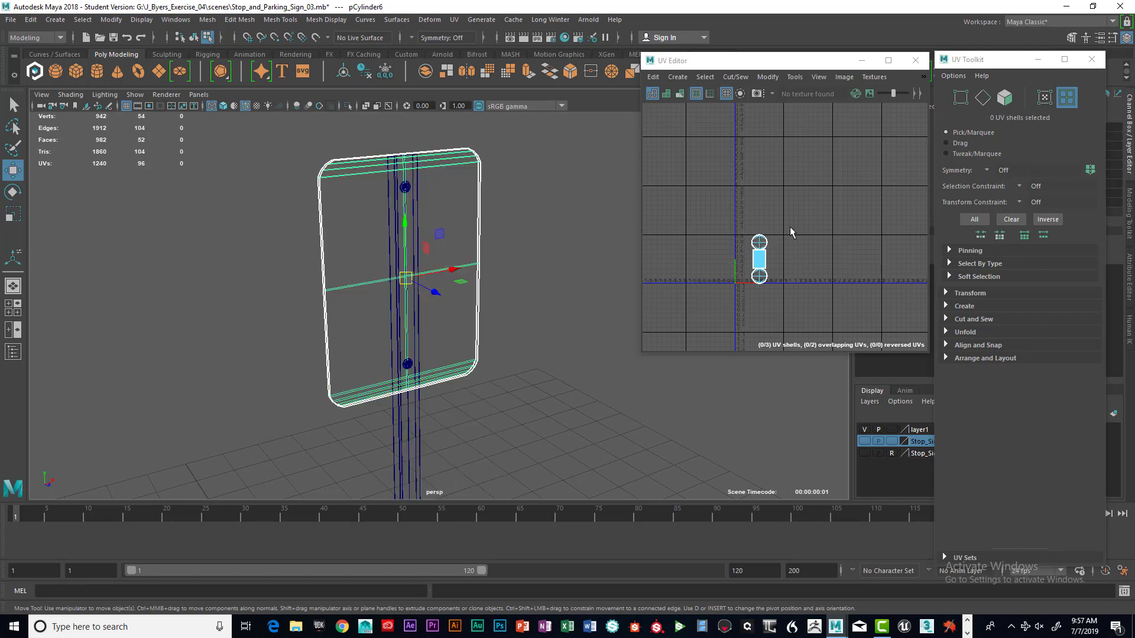
pyautogui.scroll(5, 803, 247)
pyautogui.keyDown('alt'); pyautogui.moveTo(745, 242); pyautogui.dragTo(843, 215, button='middle'); pyautogui.keyUp('alt')
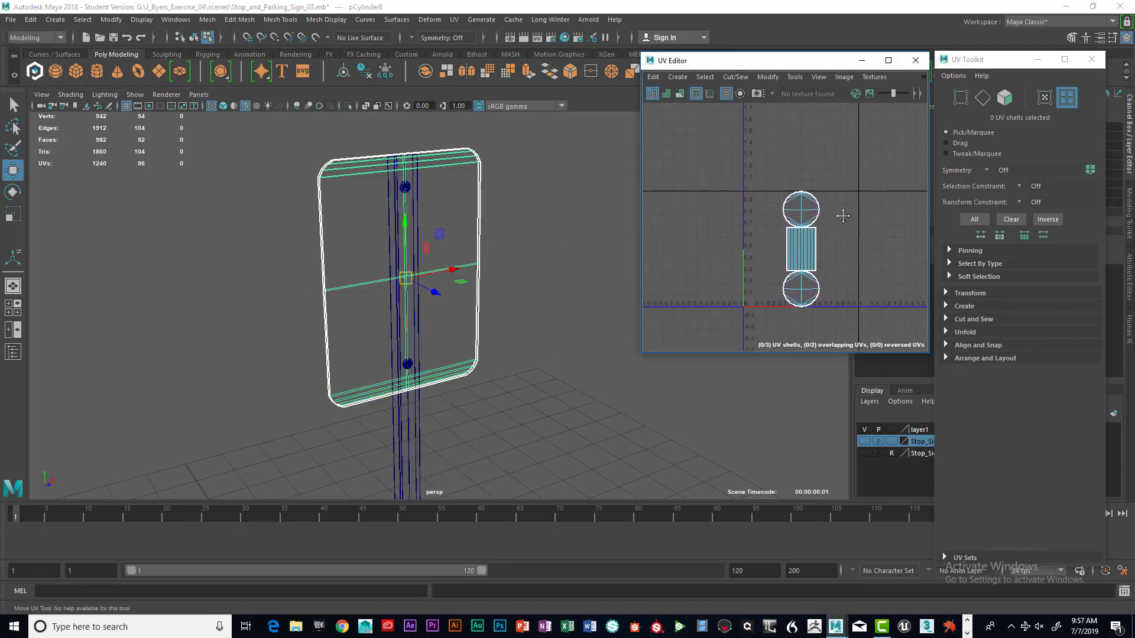
pyautogui.keyDown('alt'); pyautogui.moveTo(843, 216); pyautogui.dragTo(829, 210); pyautogui.keyUp('alt')
pyautogui.scroll(-3, 813, 215)
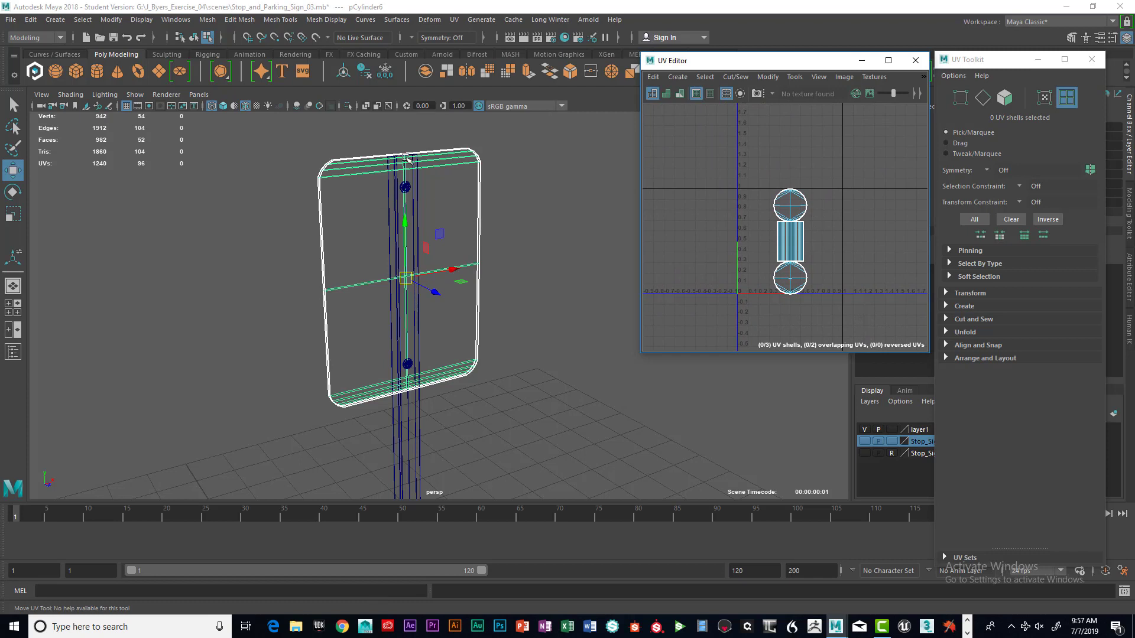
pyautogui.click(454, 20)
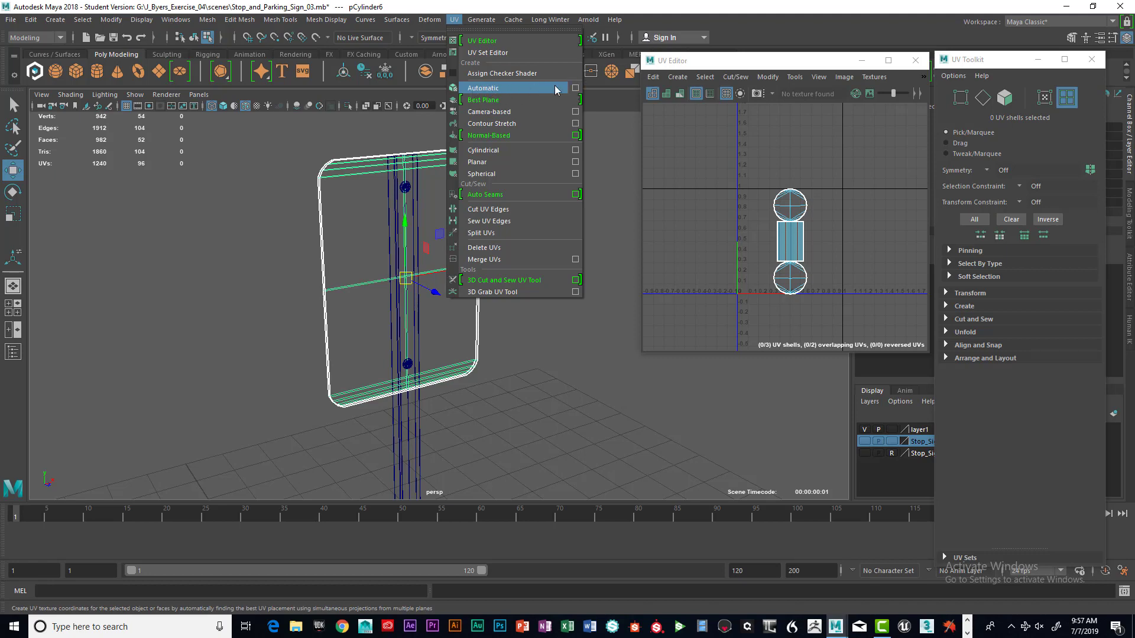
pyautogui.click(495, 88)
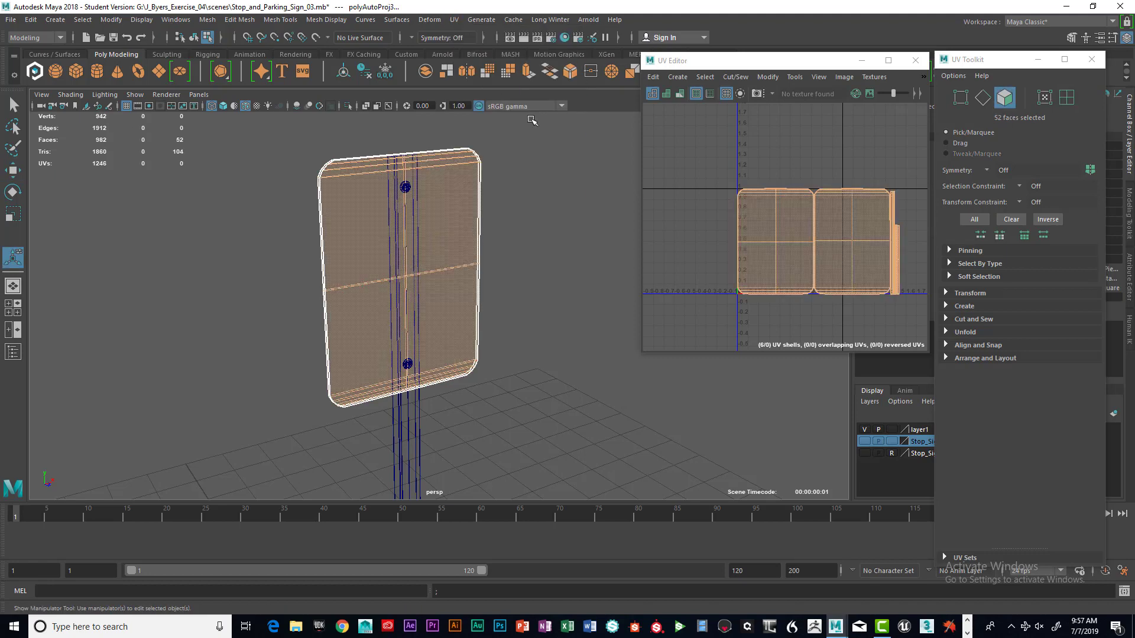
# - Switch to UV shell selection and move all of the rectangular panel's shells along positive U, just clear of the 0–1 tile
pyautogui.scroll(-4, 818, 236)
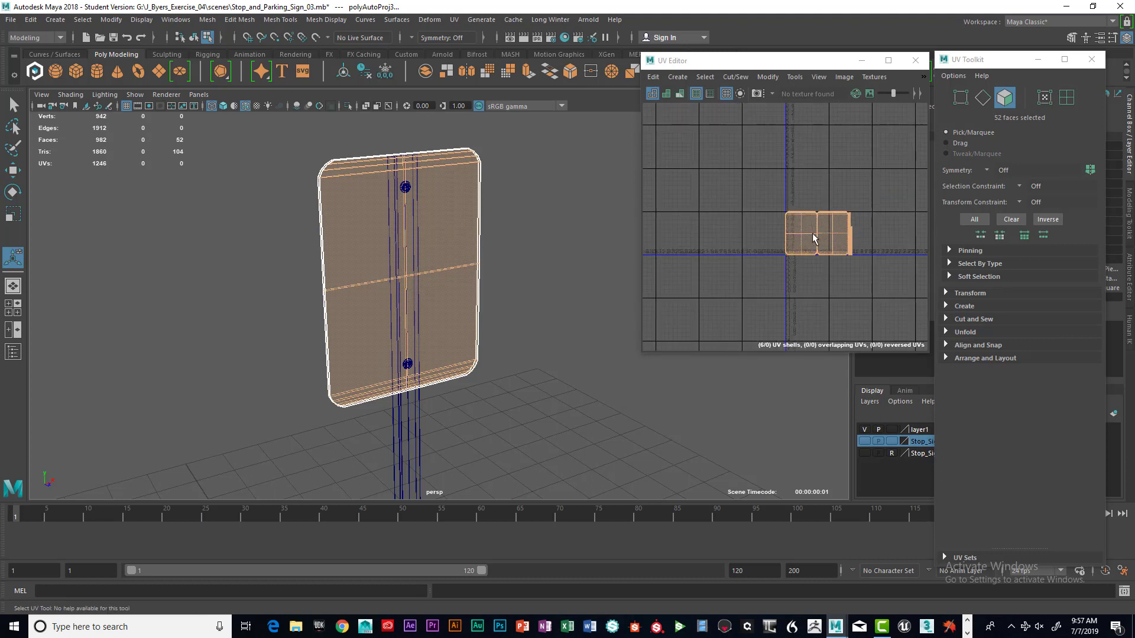
pyautogui.moveTo(813, 238); pyautogui.dragTo(768, 220, button='right')
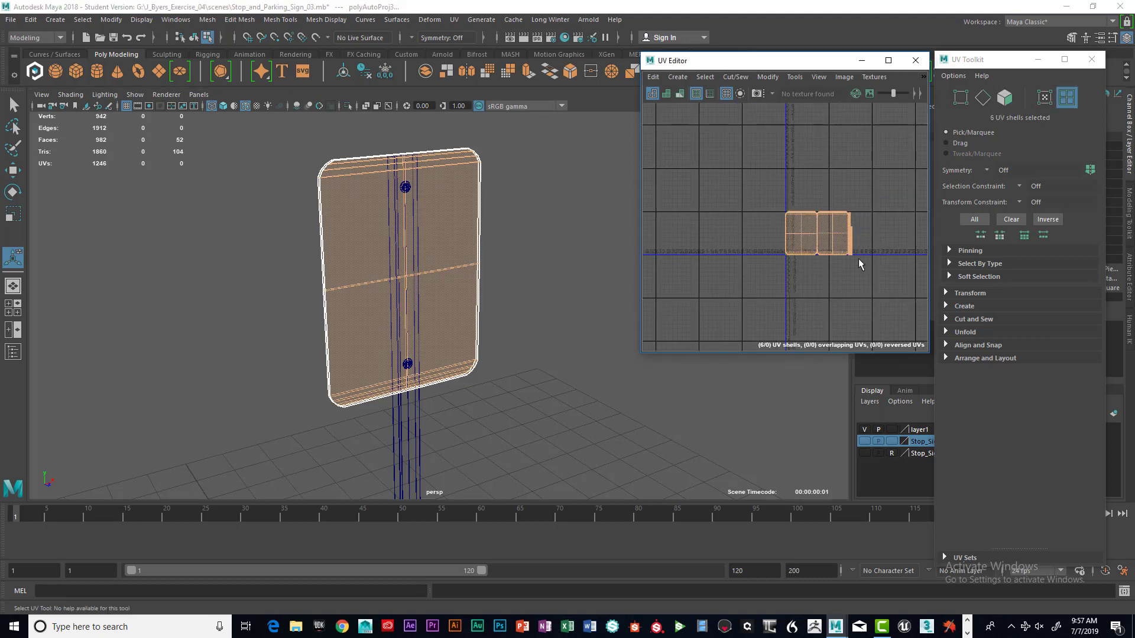
pyautogui.press('w')
pyautogui.moveTo(870, 234); pyautogui.dragTo(918, 225)
pyautogui.scroll(-2, 809, 262)
pyautogui.scroll(4, 810, 262)
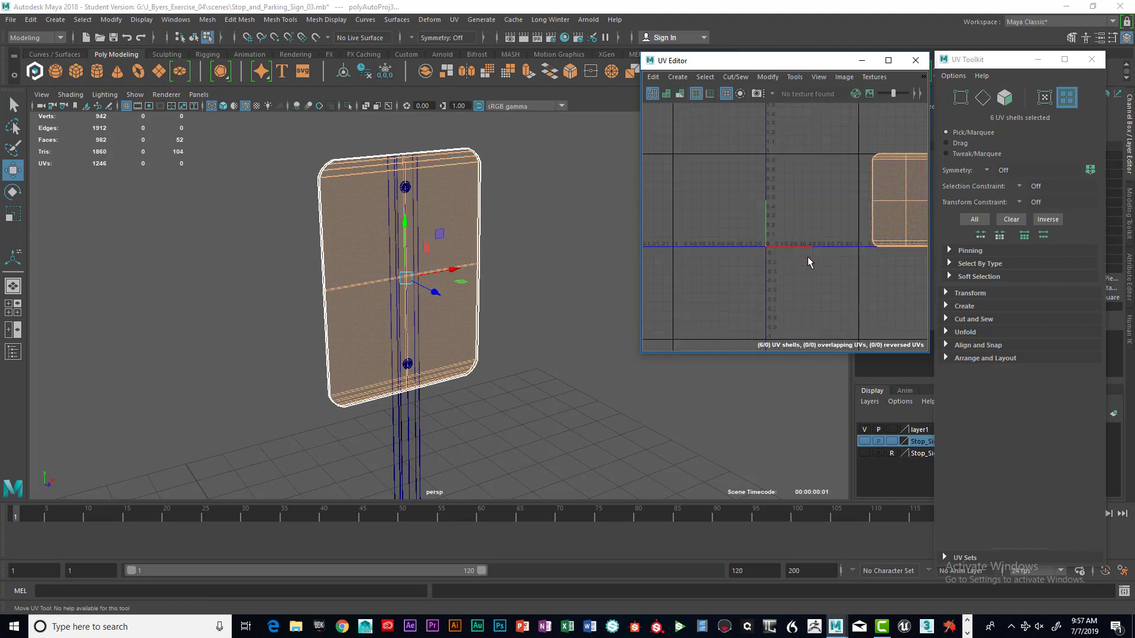
pyautogui.keyDown('alt'); pyautogui.moveTo(847, 274); pyautogui.dragTo(789, 298, button='middle'); pyautogui.keyUp('alt')
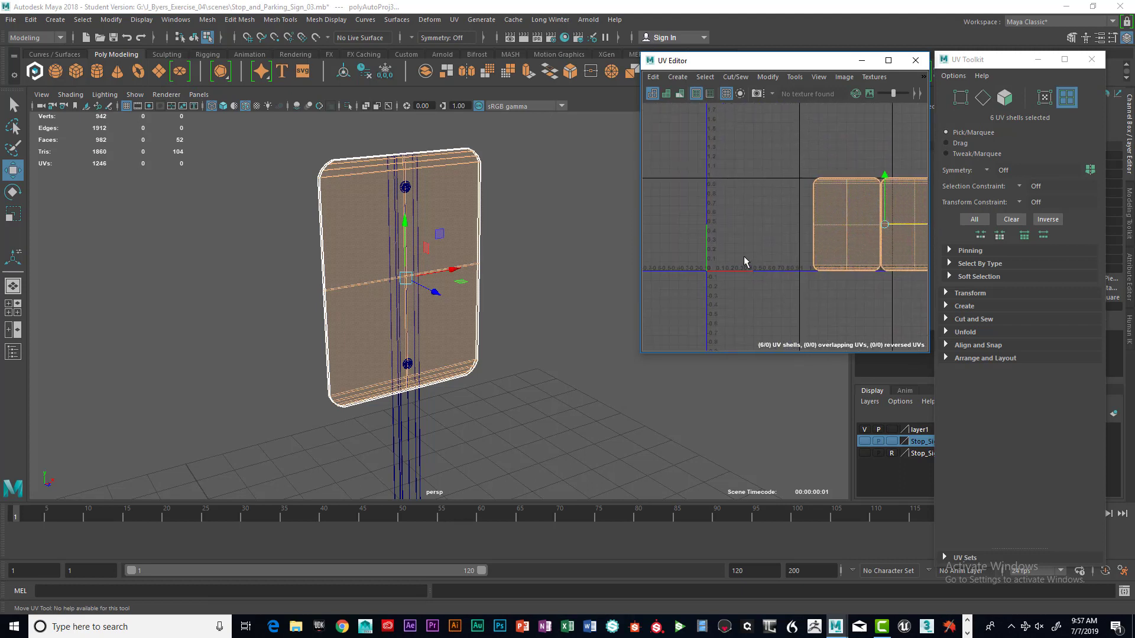
pyautogui.keyDown('alt'); pyautogui.moveTo(743, 256); pyautogui.dragTo(752, 277, button='middle'); pyautogui.keyUp('alt')
pyautogui.scroll(-1, 744, 270)
# - Select the sign's post as an object and frame its full height in the perspective view
pyautogui.click(413, 407)
pyautogui.click(418, 408)
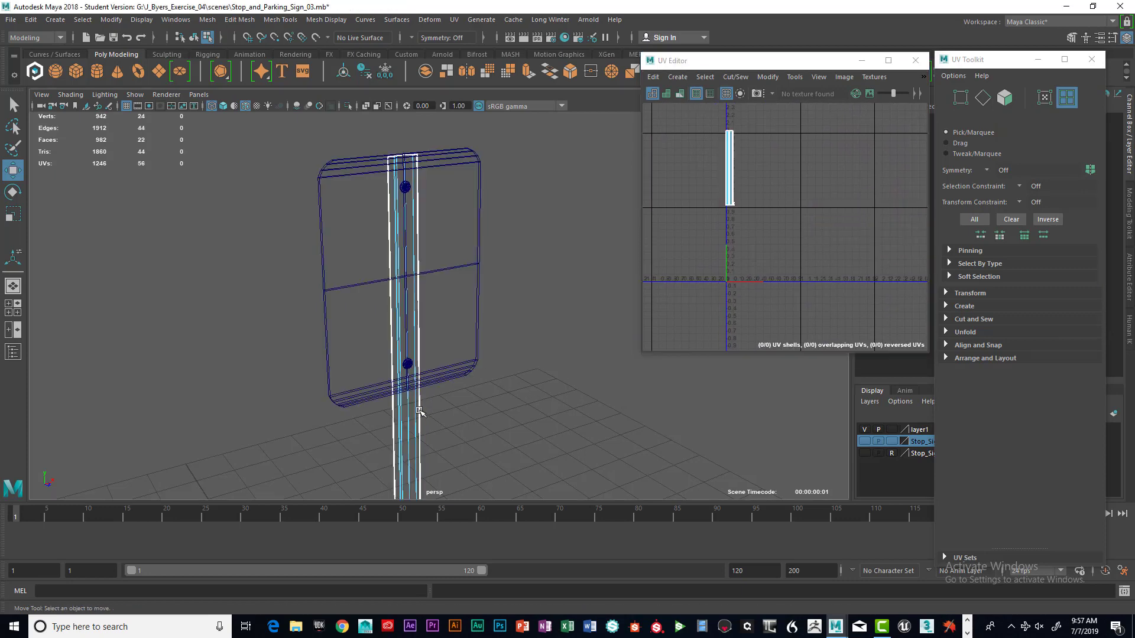
pyautogui.rightClick(412, 404)
pyautogui.click(402, 359)
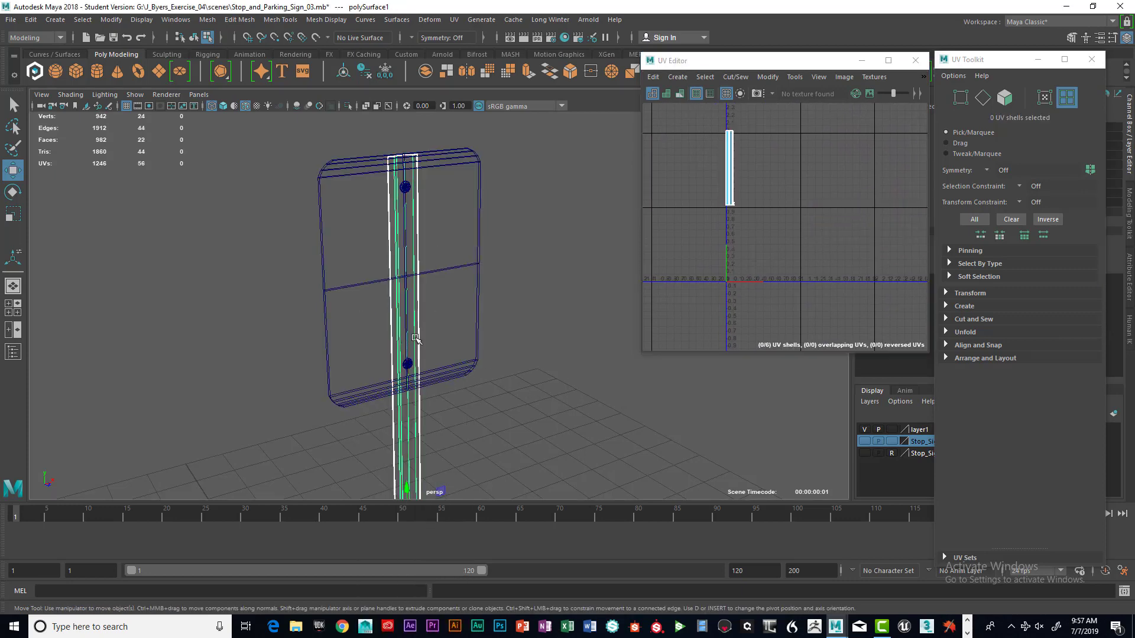
pyautogui.scroll(3, 741, 178)
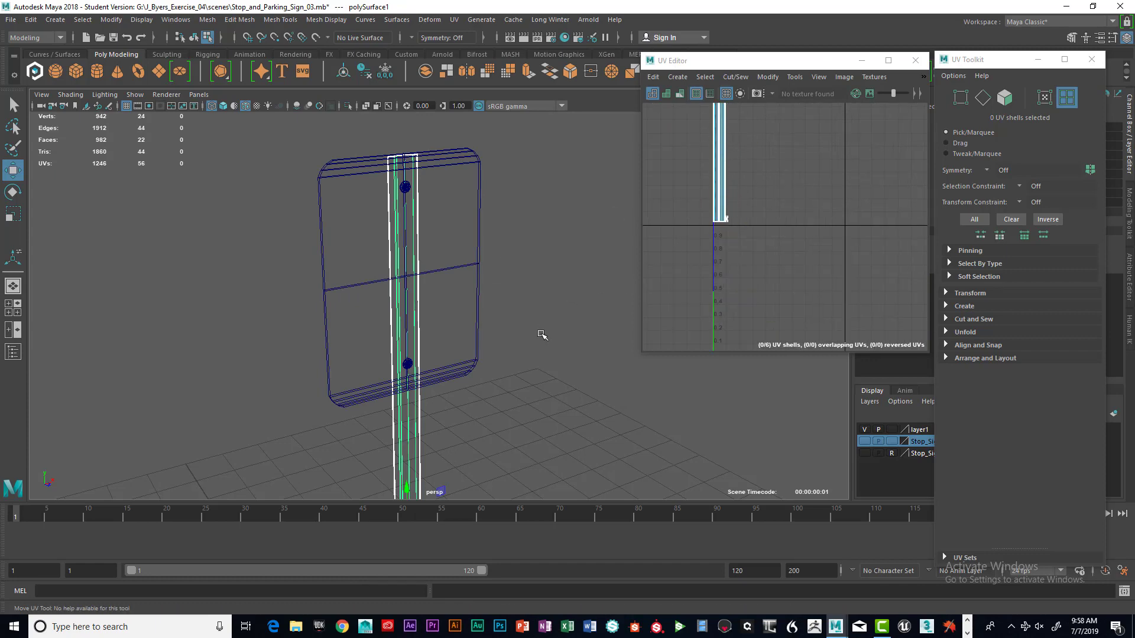
pyautogui.scroll(-6, 539, 326)
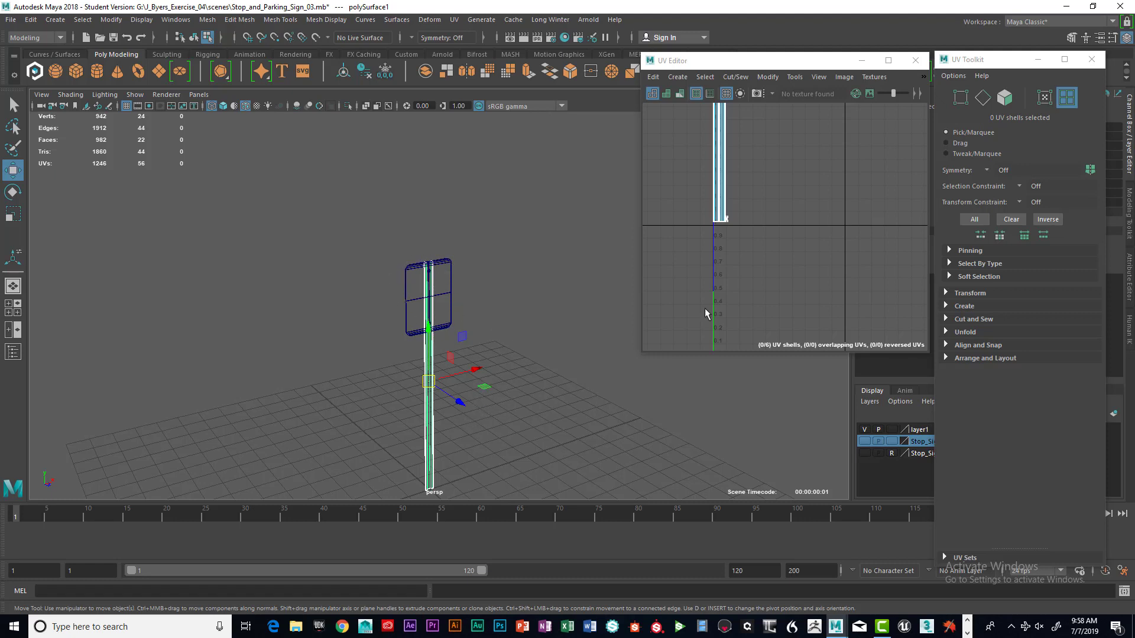
# - Switch to UV shell selection and select all of the post's shells in the UV Editor
pyautogui.keyDown('alt'); pyautogui.moveTo(770, 158); pyautogui.dragTo(783, 228, button='middle'); pyautogui.keyUp('alt')
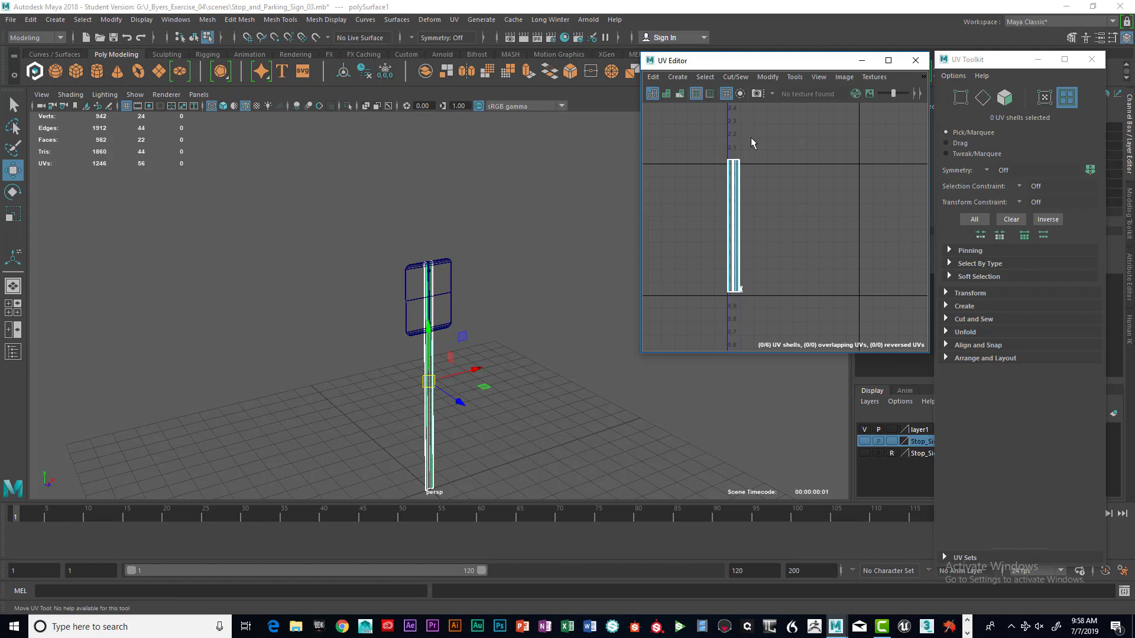
pyautogui.click(733, 201)
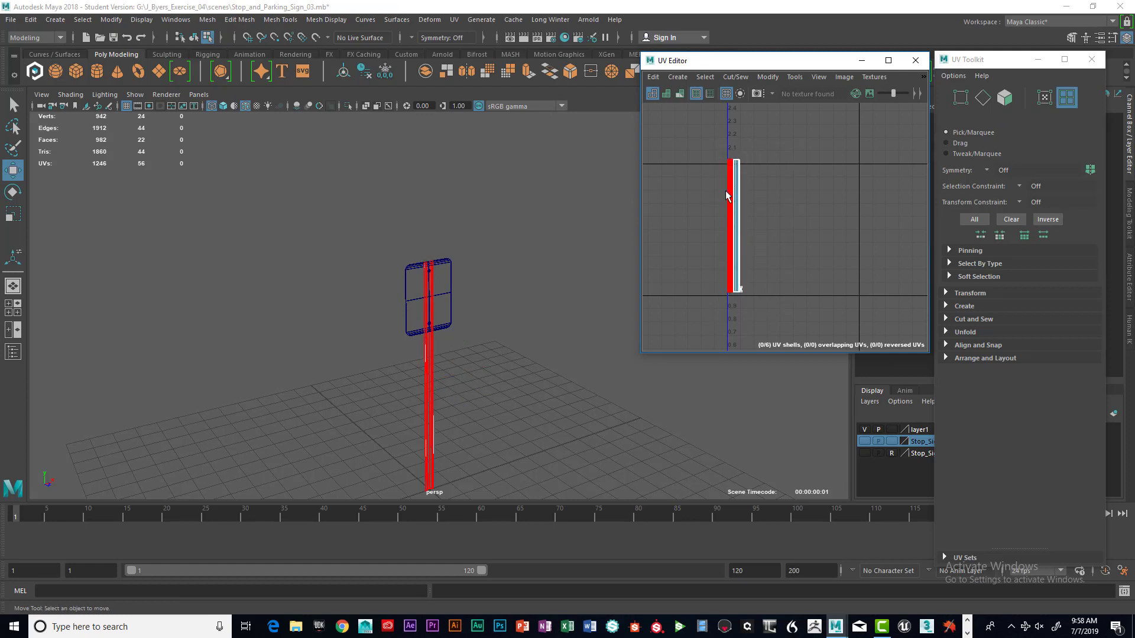
pyautogui.rightClick(732, 199)
pyautogui.moveTo(732, 201); pyautogui.dragTo(685, 181, button='right')
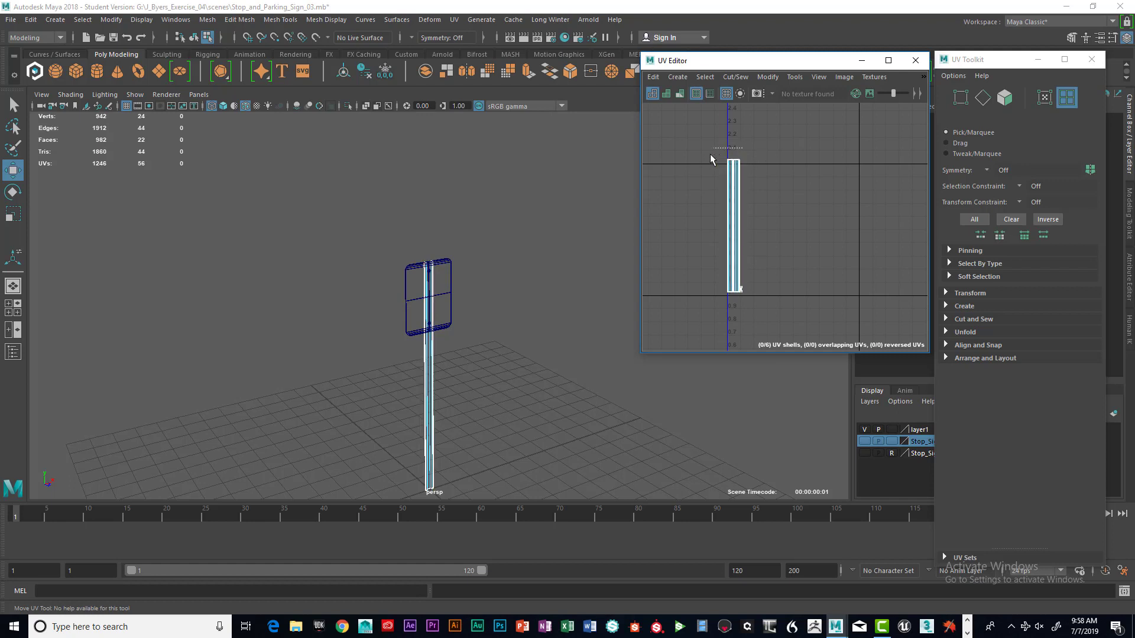
pyautogui.moveTo(710, 155); pyautogui.dragTo(743, 315)
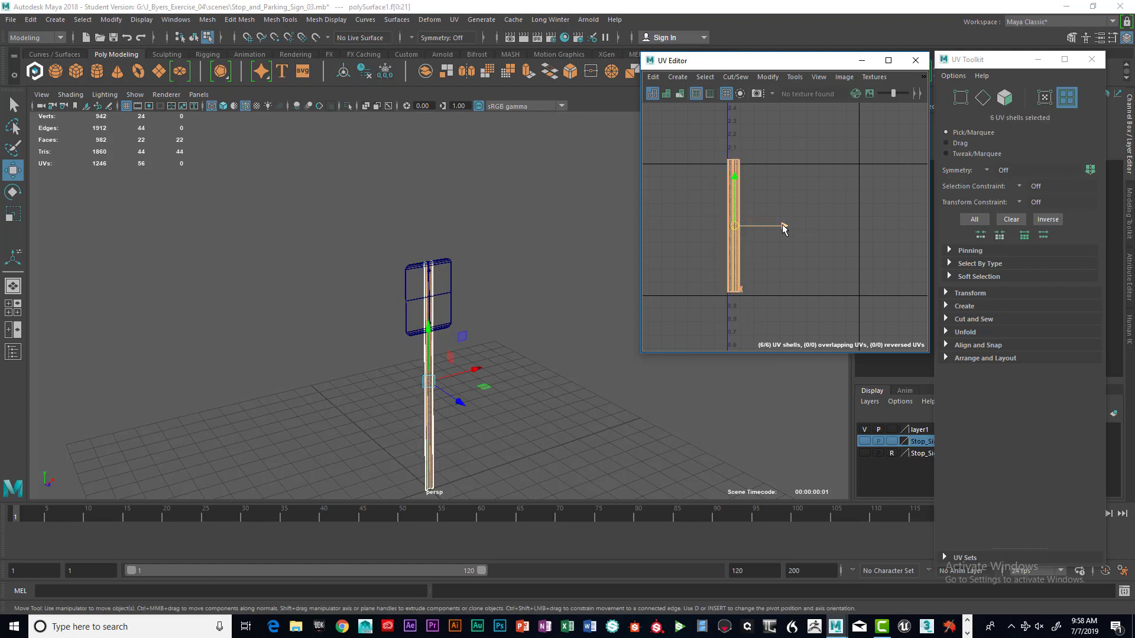
pyautogui.scroll(-3, 783, 229)
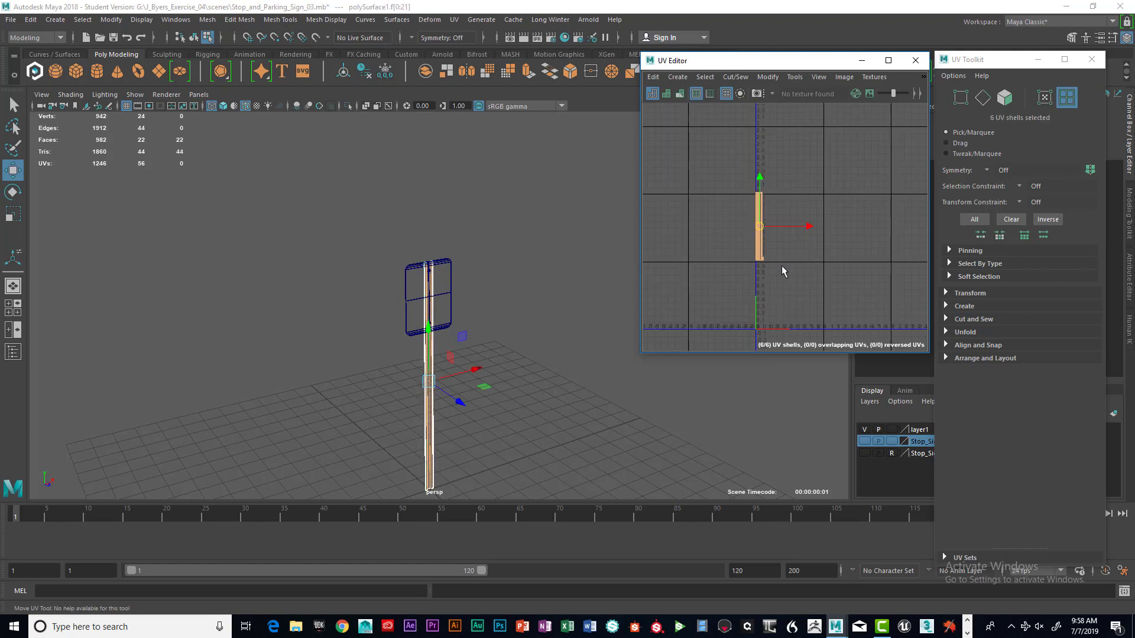
pyautogui.keyDown('alt'); pyautogui.moveTo(790, 289); pyautogui.dragTo(781, 237, button='middle'); pyautogui.keyUp('alt')
pyautogui.scroll(-1, 757, 246)
# - Show the octagonal panel's layer again, switch to object selection mode, and select all parts of both signs together
pyautogui.click(865, 440)
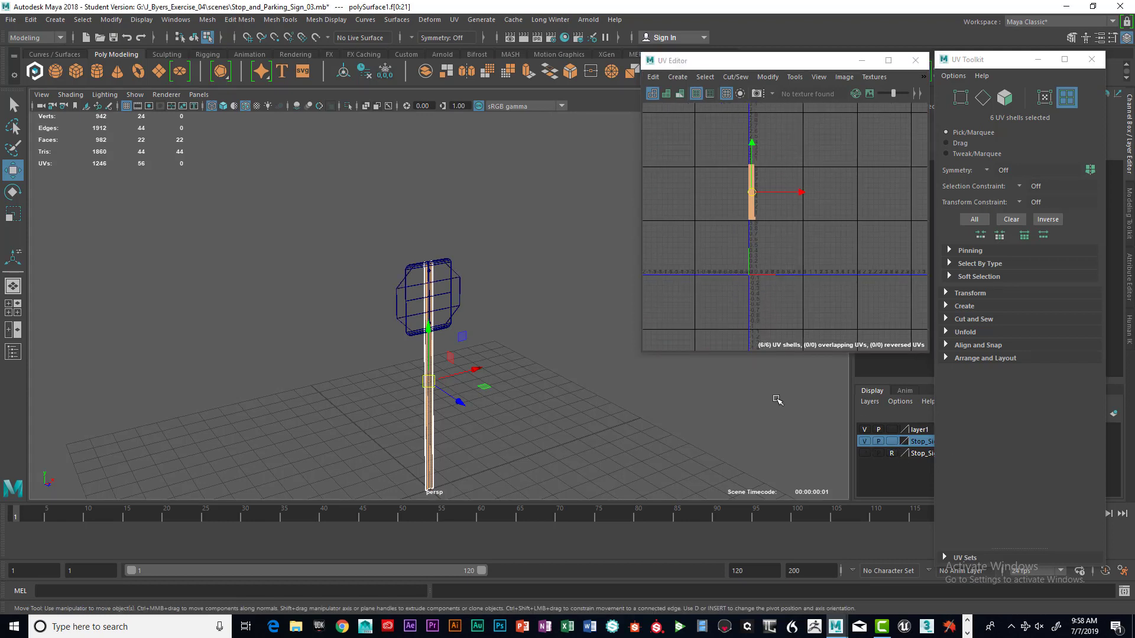
pyautogui.keyDown('alt'); pyautogui.moveTo(551, 351); pyautogui.dragTo(559, 294, button='middle'); pyautogui.keyUp('alt')
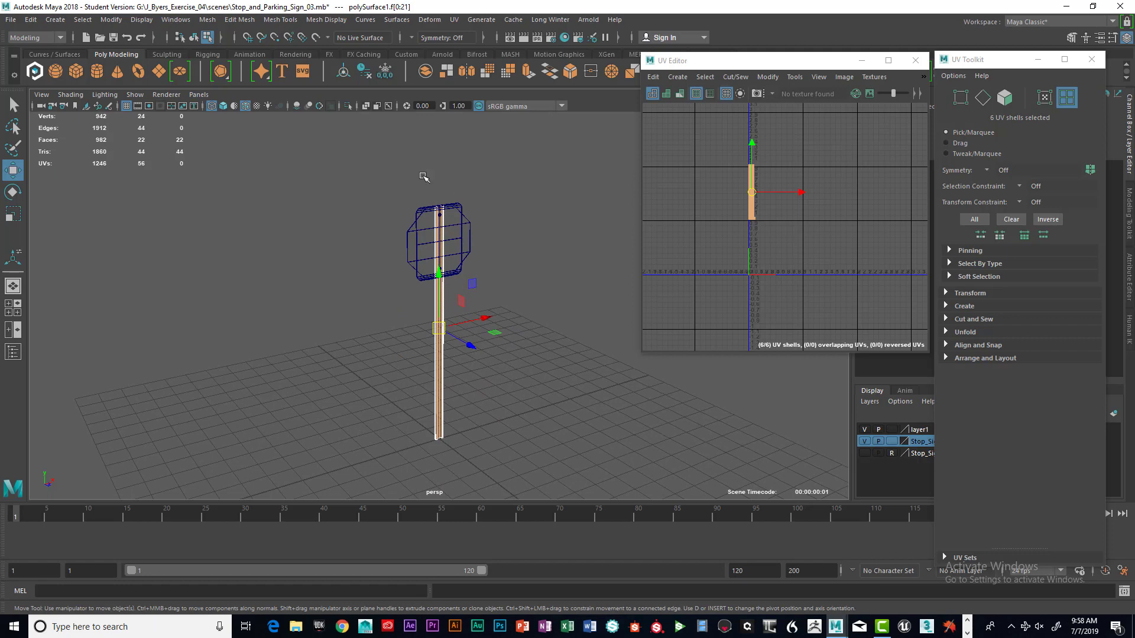
pyautogui.moveTo(379, 169); pyautogui.dragTo(560, 435)
pyautogui.moveTo(459, 235); pyautogui.dragTo(450, 309, button='right')
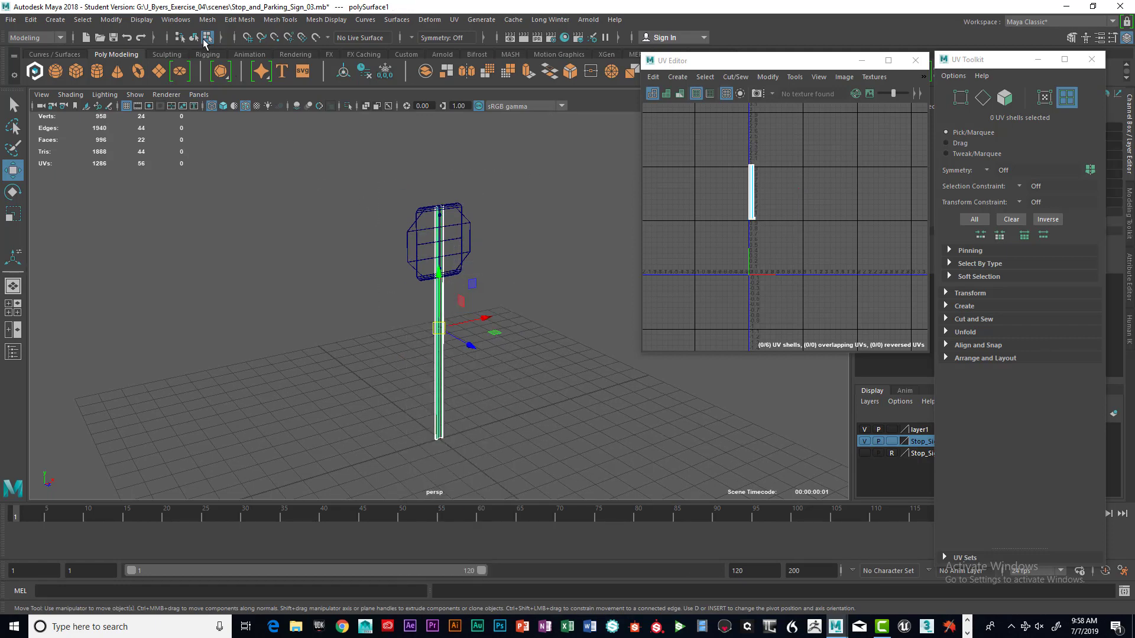
pyautogui.click(193, 36)
pyautogui.moveTo(372, 172); pyautogui.dragTo(527, 435)
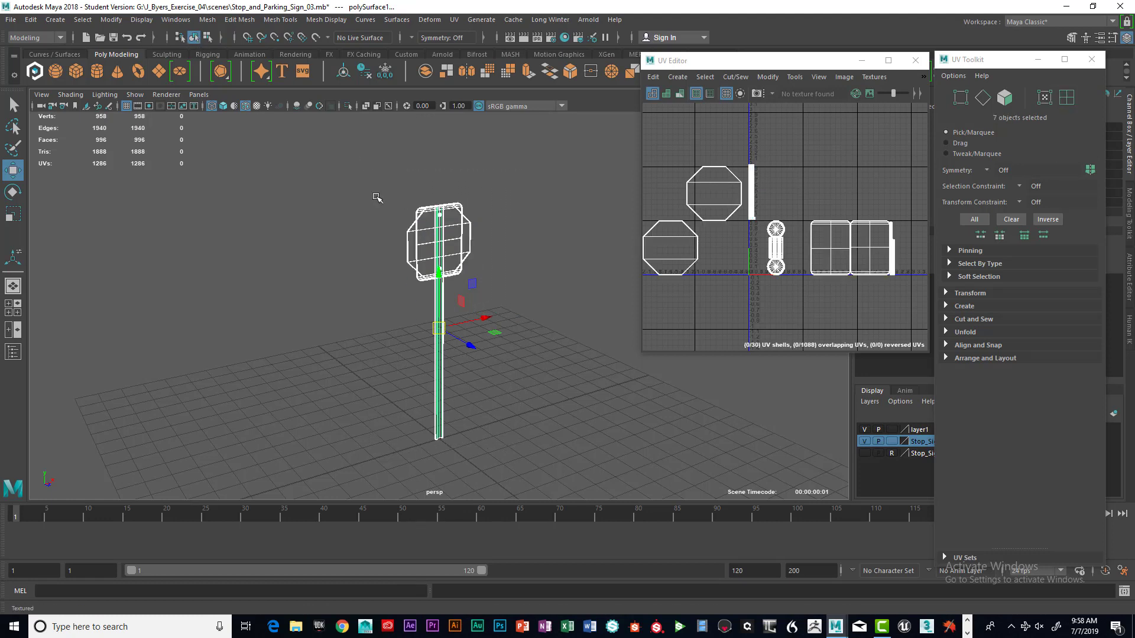
pyautogui.moveTo(375, 168); pyautogui.dragTo(550, 474)
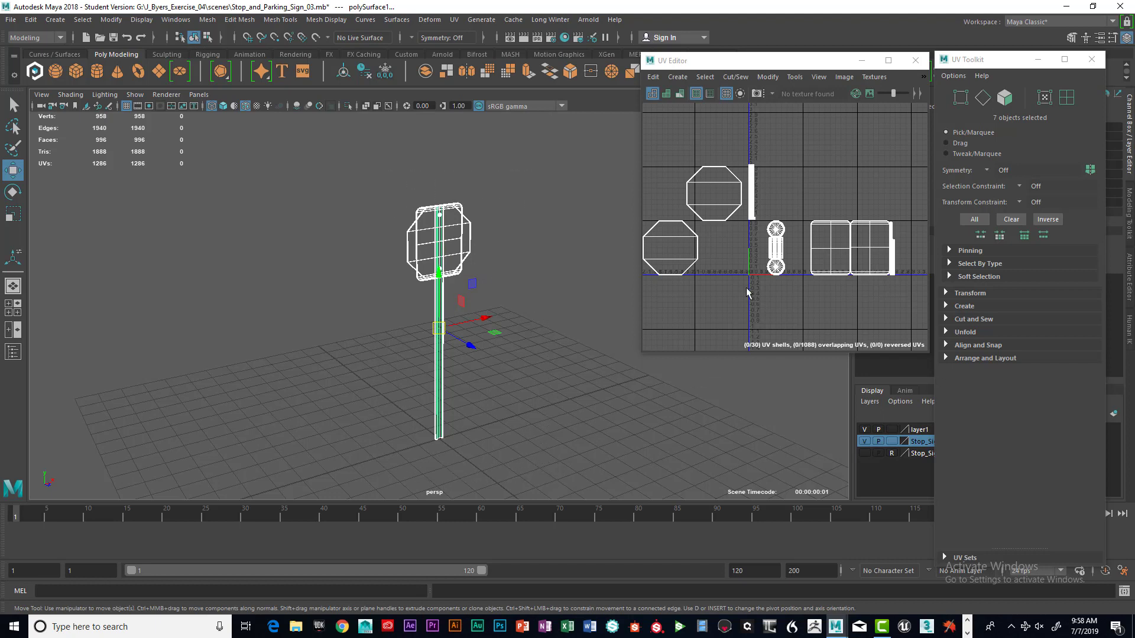
# - Switch to UV shell selection for both signs and select the upper octagonal shell in the UV Editor
pyautogui.moveTo(726, 180); pyautogui.dragTo(686, 164, button='right')
pyautogui.scroll(-3, 703, 186)
pyautogui.scroll(-3, 704, 191)
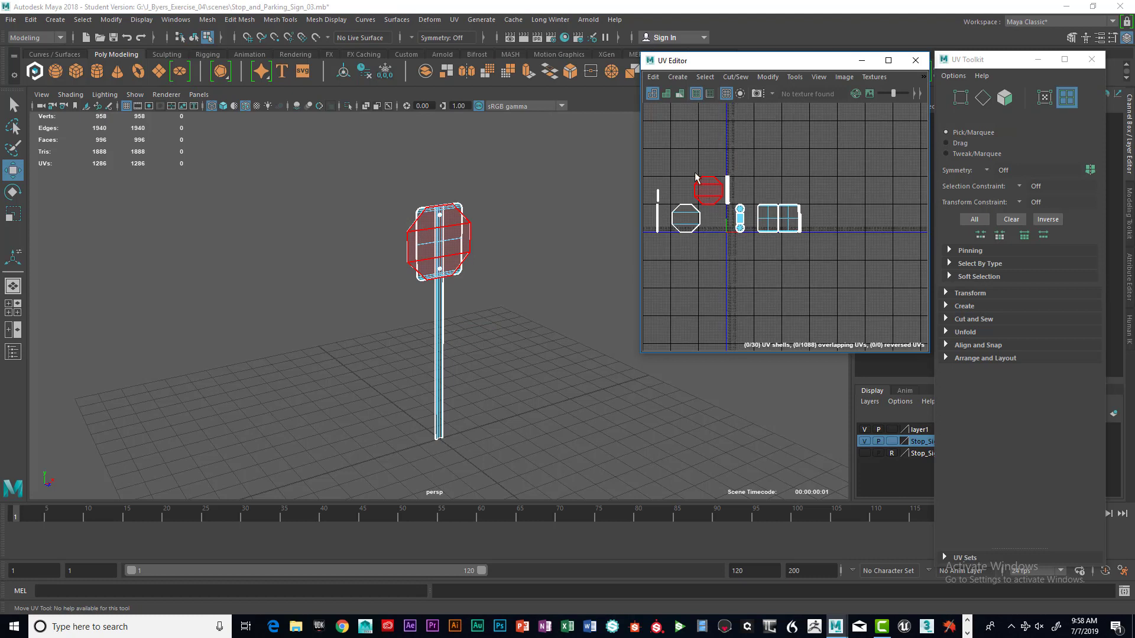
pyautogui.keyDown('alt'); pyautogui.moveTo(725, 201); pyautogui.dragTo(773, 226, button='middle'); pyautogui.keyUp('alt')
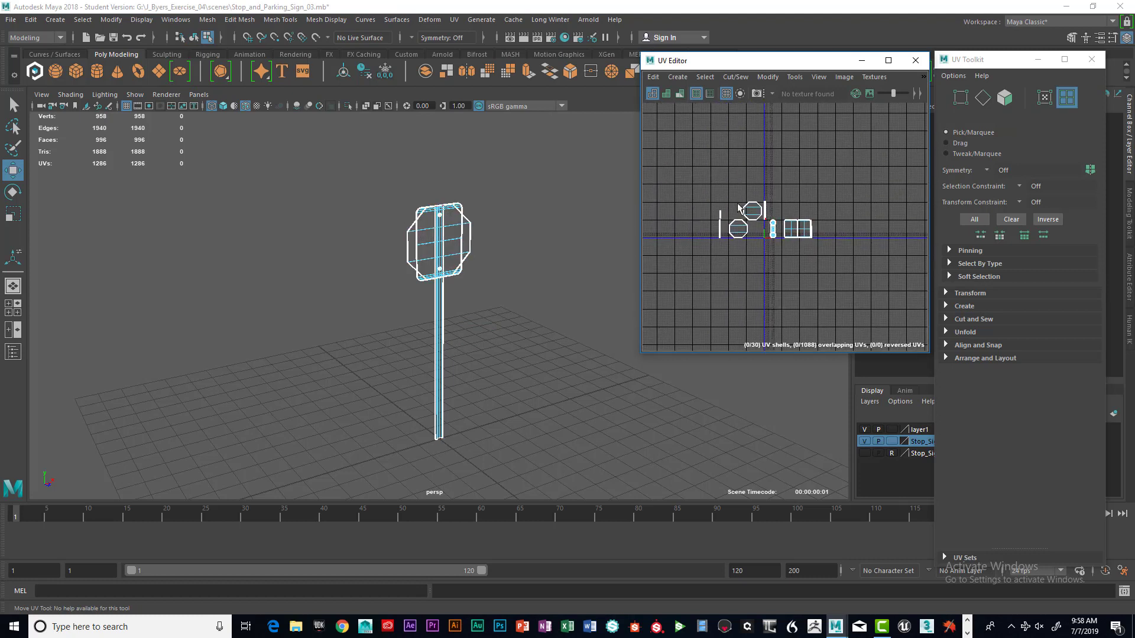
pyautogui.moveTo(732, 61); pyautogui.dragTo(652, 62)
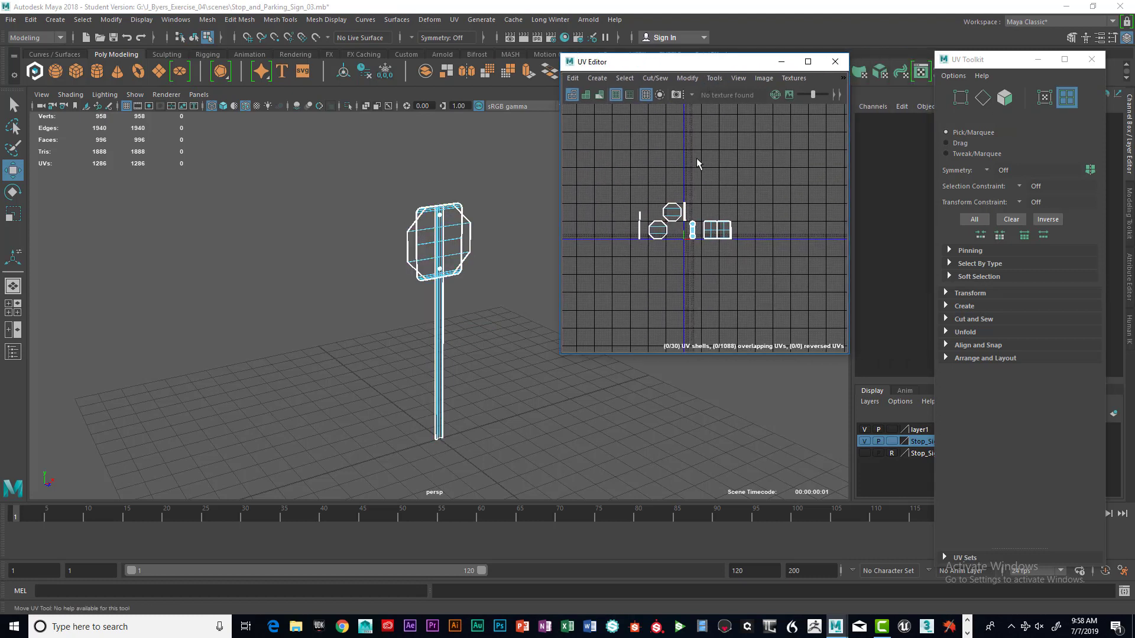
pyautogui.click(672, 213)
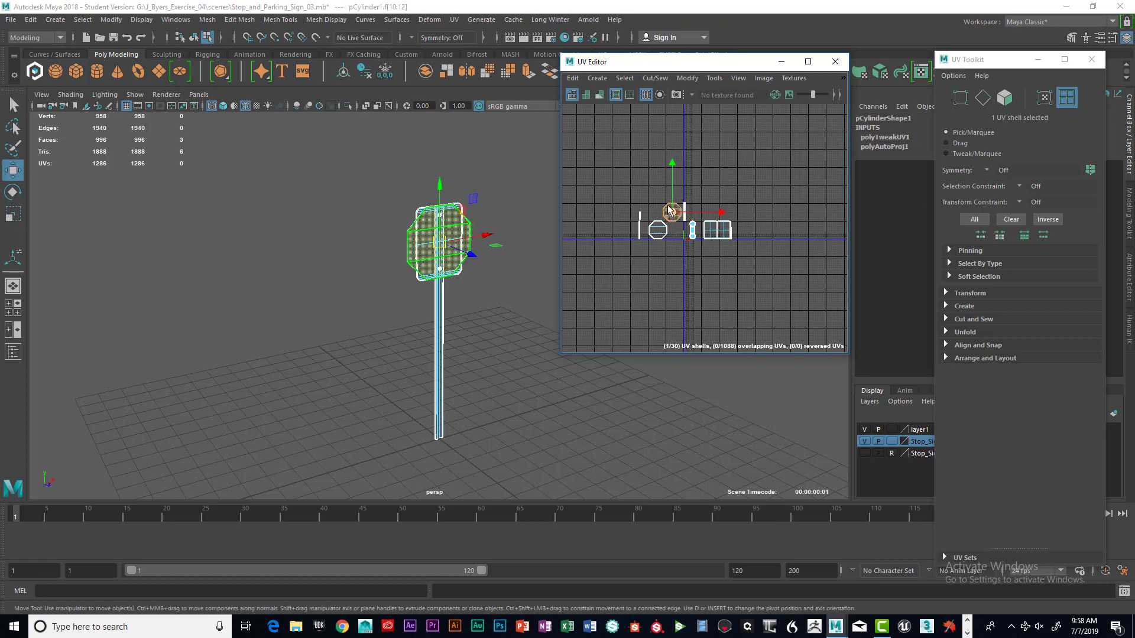
# - Get the texel density of the selected octagonal shell with the map size at 512
pyautogui.scroll(4, 688, 210)
pyautogui.scroll(-2, 696, 218)
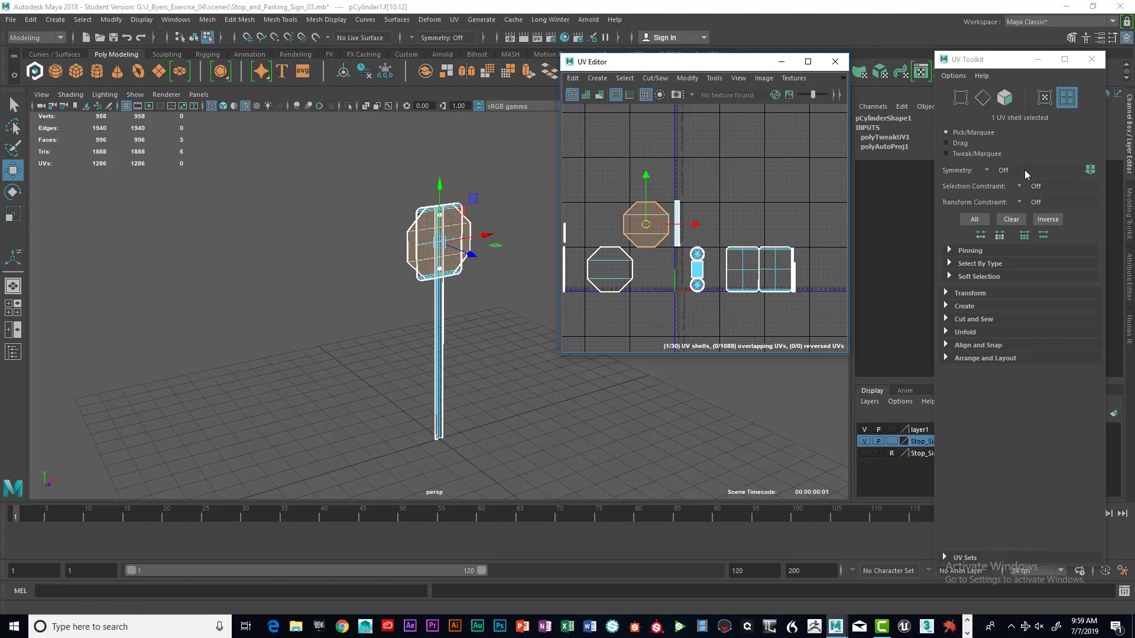
pyautogui.click(945, 293)
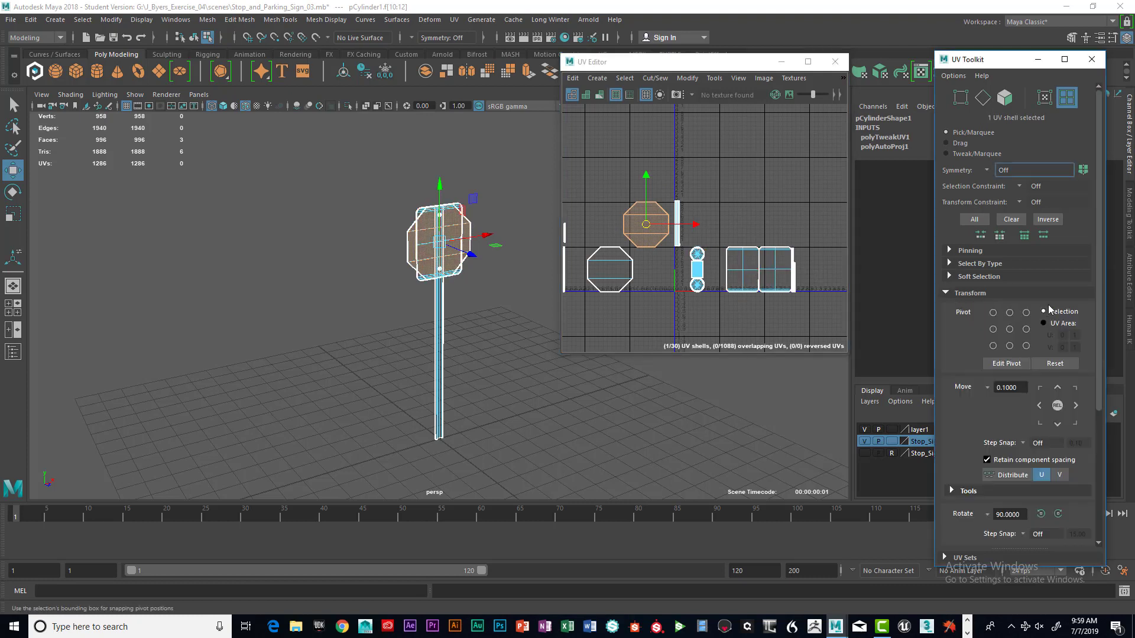
pyautogui.scroll(-5, 1048, 303)
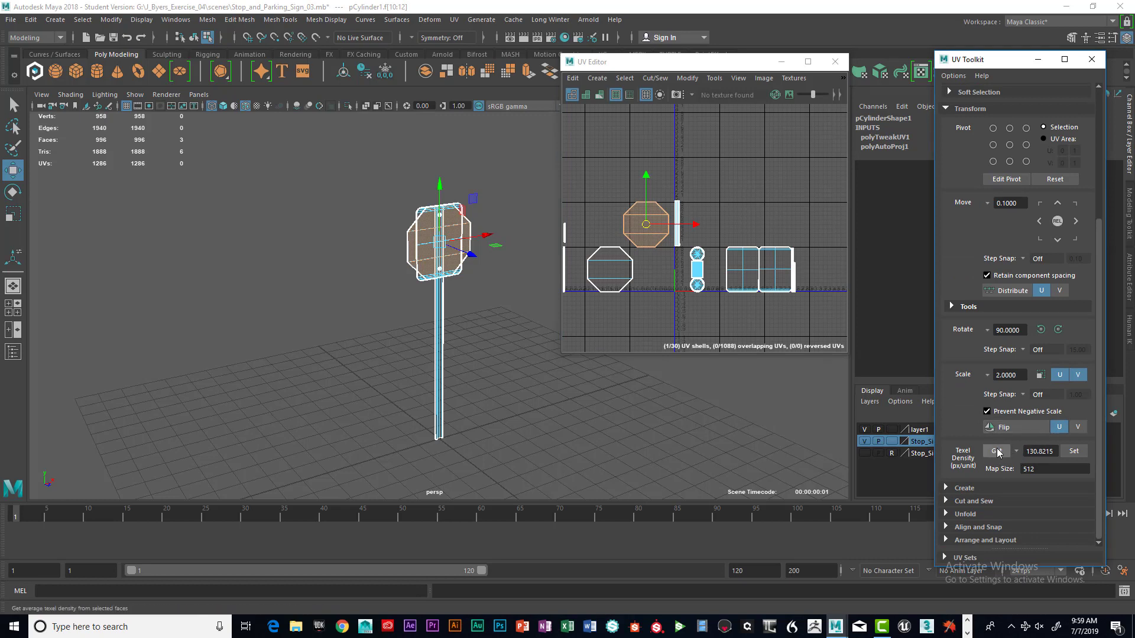
pyautogui.click(996, 452)
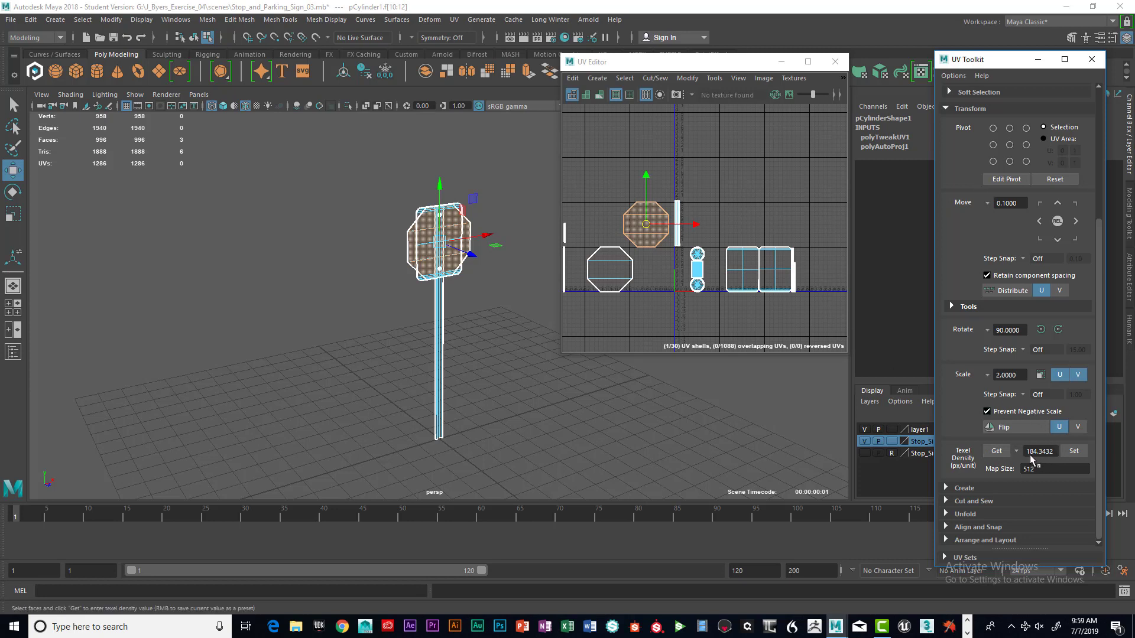
# - Select all UV shells of both signs and set their texel density to 184.3432 px/unit at map size 512
pyautogui.click(747, 259)
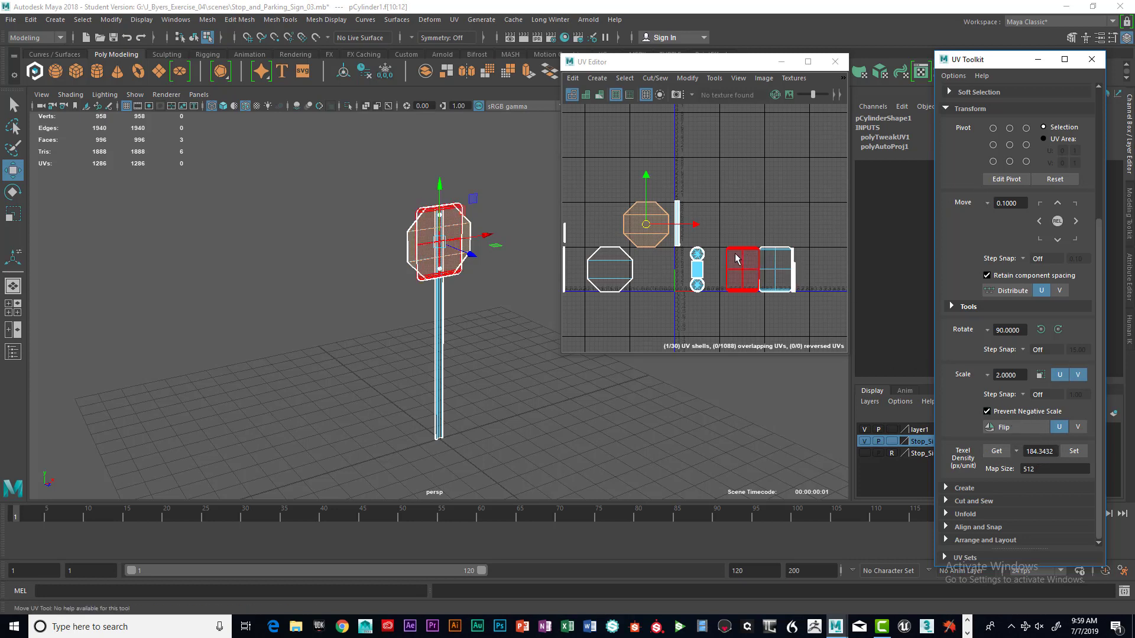
pyautogui.scroll(-2, 710, 197)
pyautogui.moveTo(608, 156); pyautogui.dragTo(827, 305)
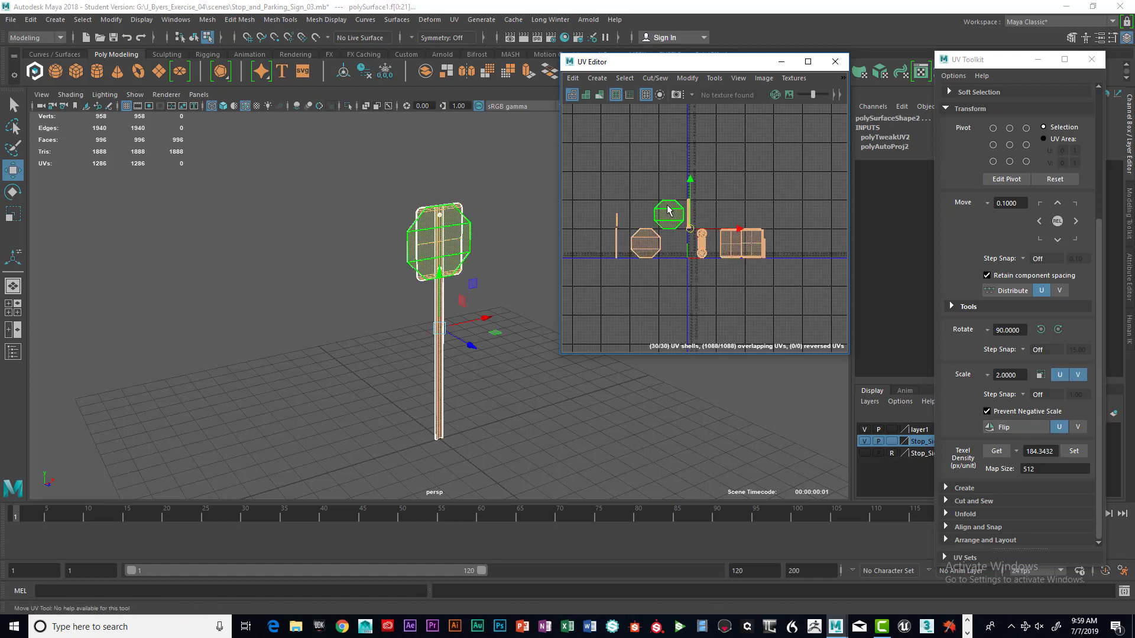
pyautogui.moveTo(667, 207); pyautogui.dragTo(616, 195, button='right')
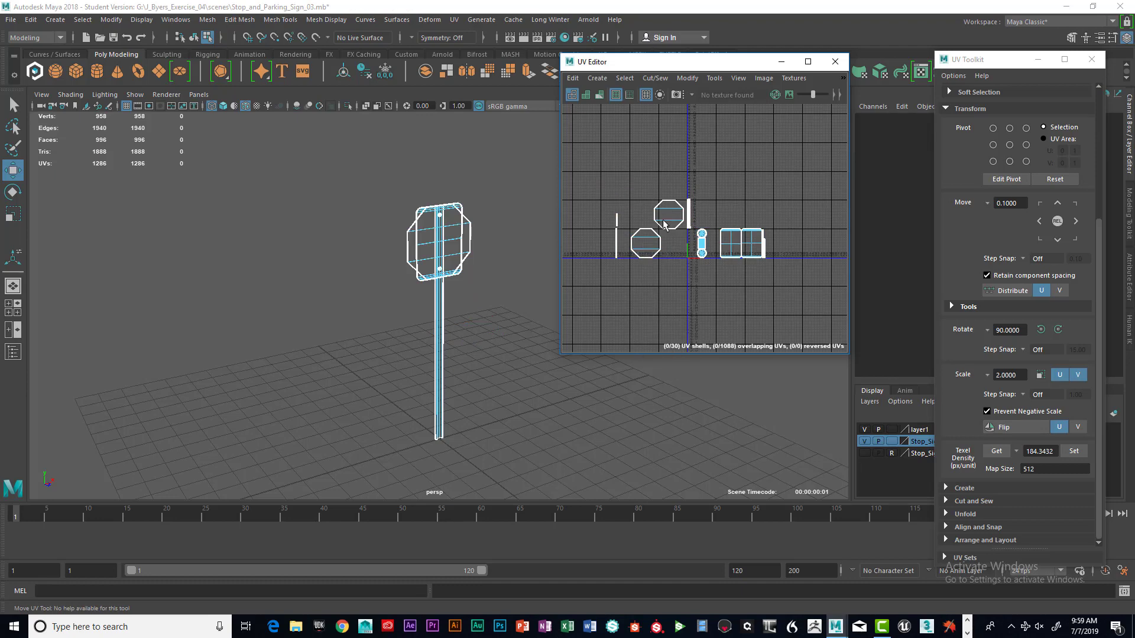
pyautogui.moveTo(584, 164); pyautogui.dragTo(769, 267)
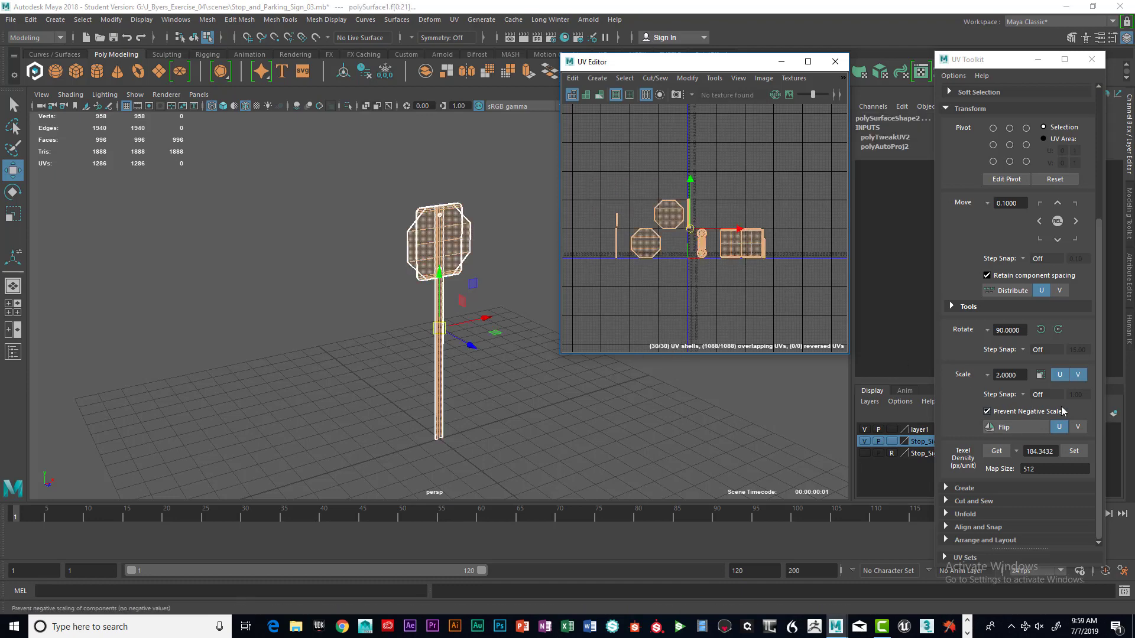
pyautogui.click(1073, 452)
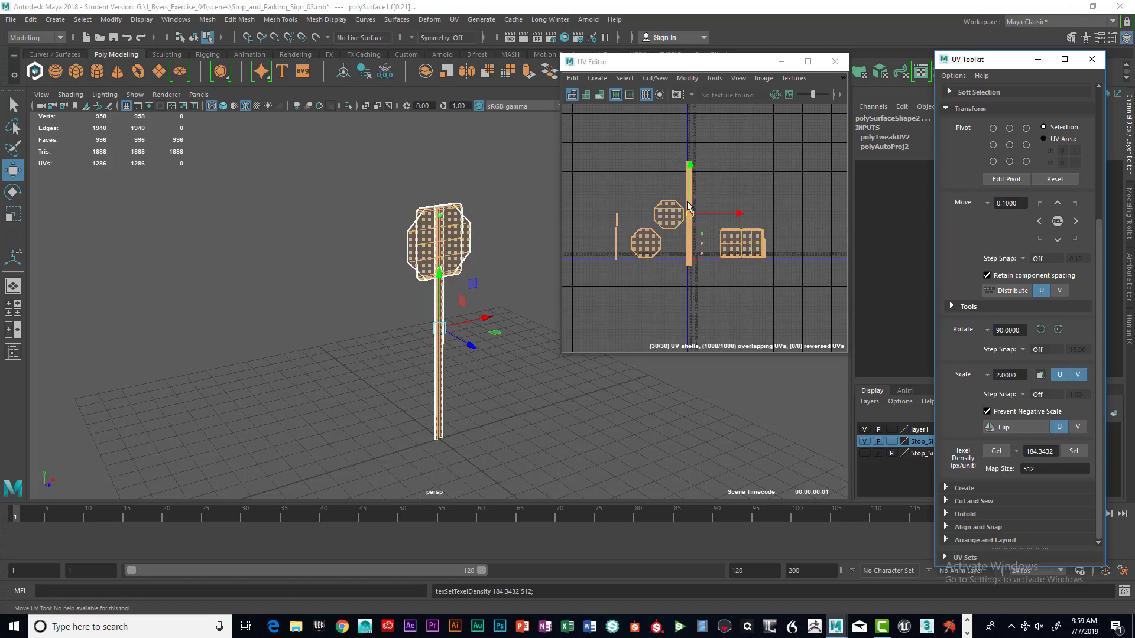
pyautogui.moveTo(592, 149); pyautogui.dragTo(802, 293)
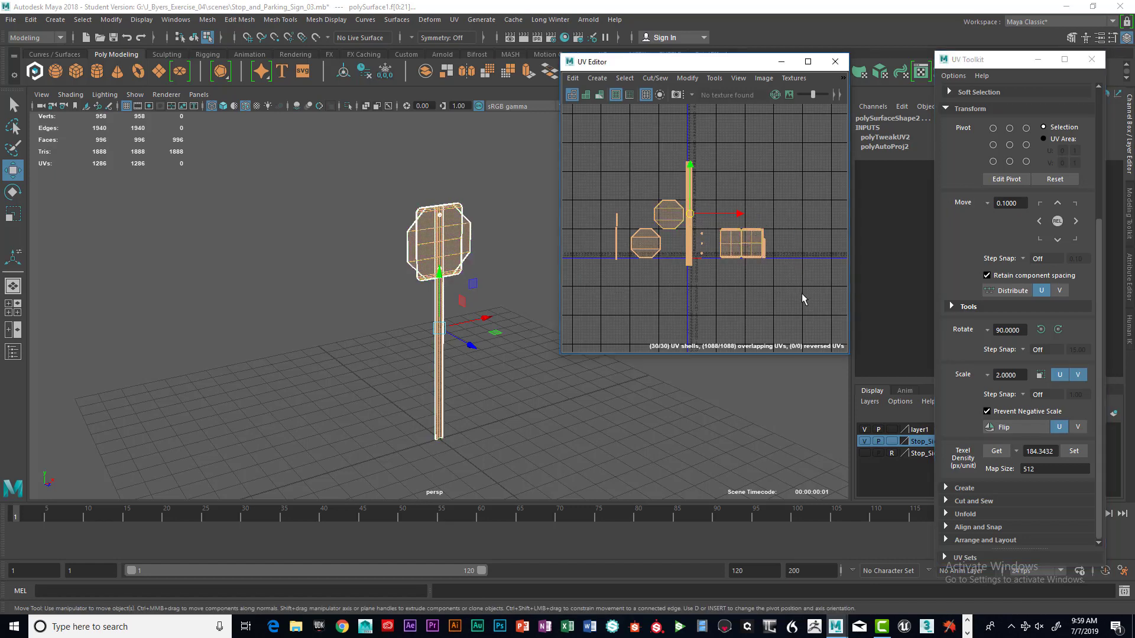
pyautogui.click(1104, 444)
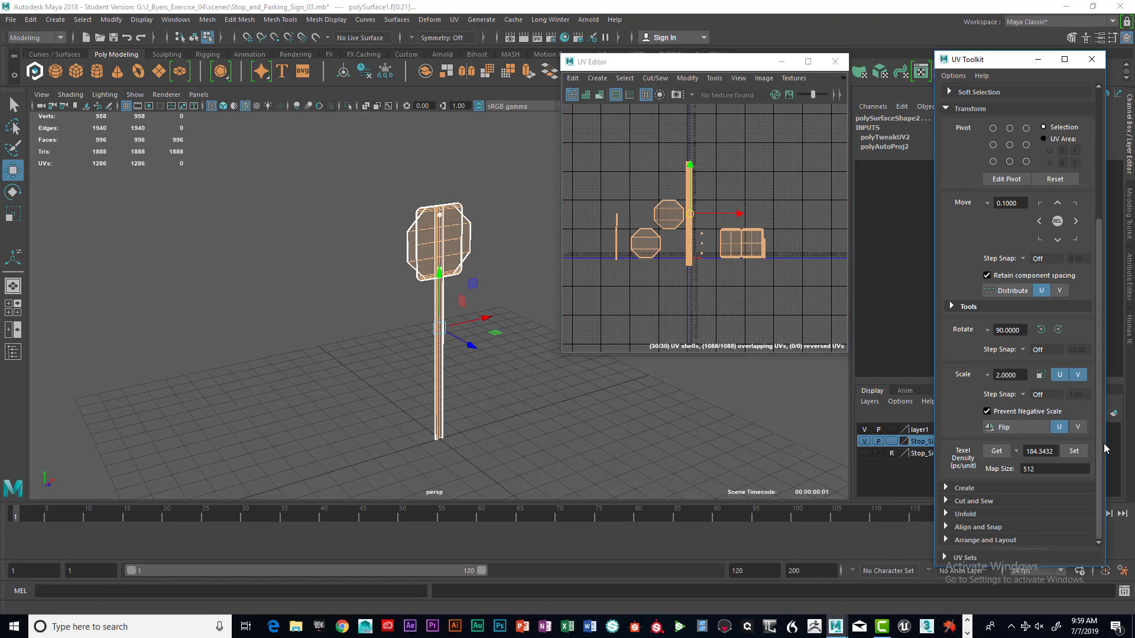
# - Examine the size of the bolts' small shells relative to the post and panel shells in the UV Editor
pyautogui.scroll(2, 1011, 498)
pyautogui.scroll(4, 802, 304)
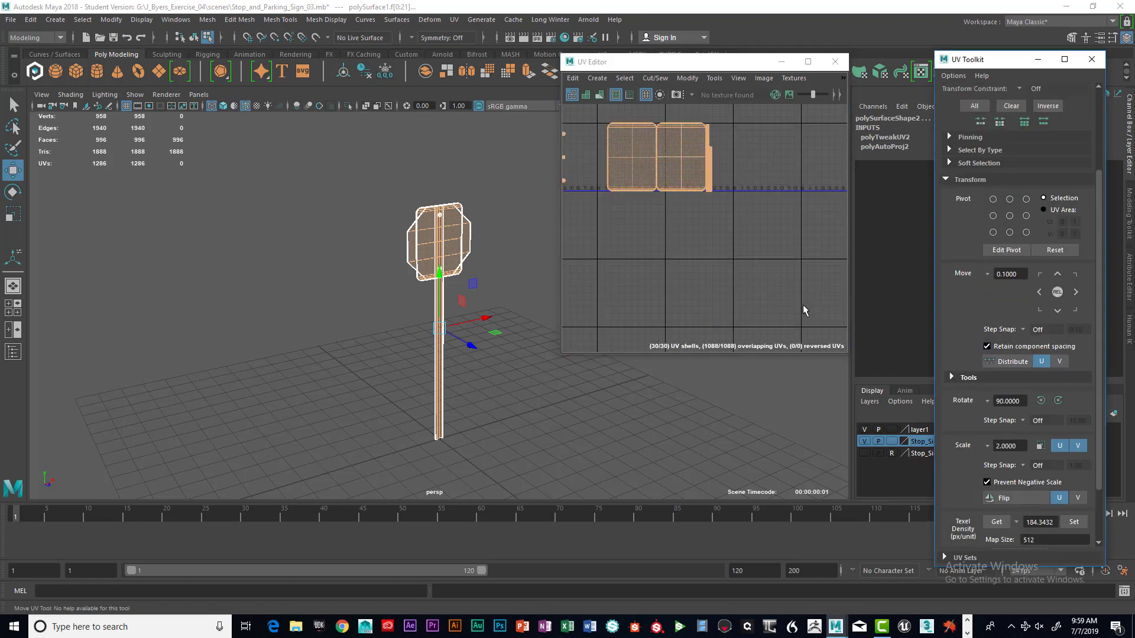
pyautogui.keyDown('alt'); pyautogui.moveTo(711, 229); pyautogui.dragTo(861, 297, button='middle'); pyautogui.keyUp('alt')
pyautogui.scroll(5, 728, 257)
pyautogui.keyDown('alt'); pyautogui.moveTo(704, 248); pyautogui.dragTo(826, 307, button='middle'); pyautogui.keyUp('alt')
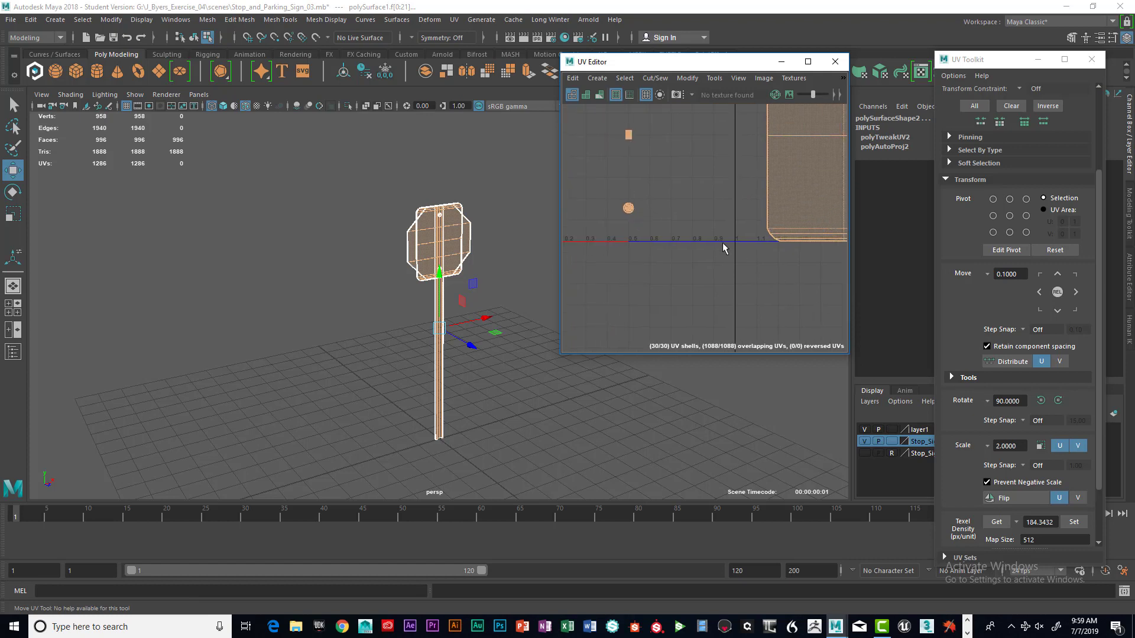
pyautogui.moveTo(693, 228)
pyautogui.keyDown('alt'); pyautogui.mouseDown(button='middle')
pyautogui.moveTo(767, 261)
pyautogui.moveTo(746, 290)
pyautogui.mouseUp(button='middle'); pyautogui.keyUp('alt')
pyautogui.scroll(4, 742, 276)
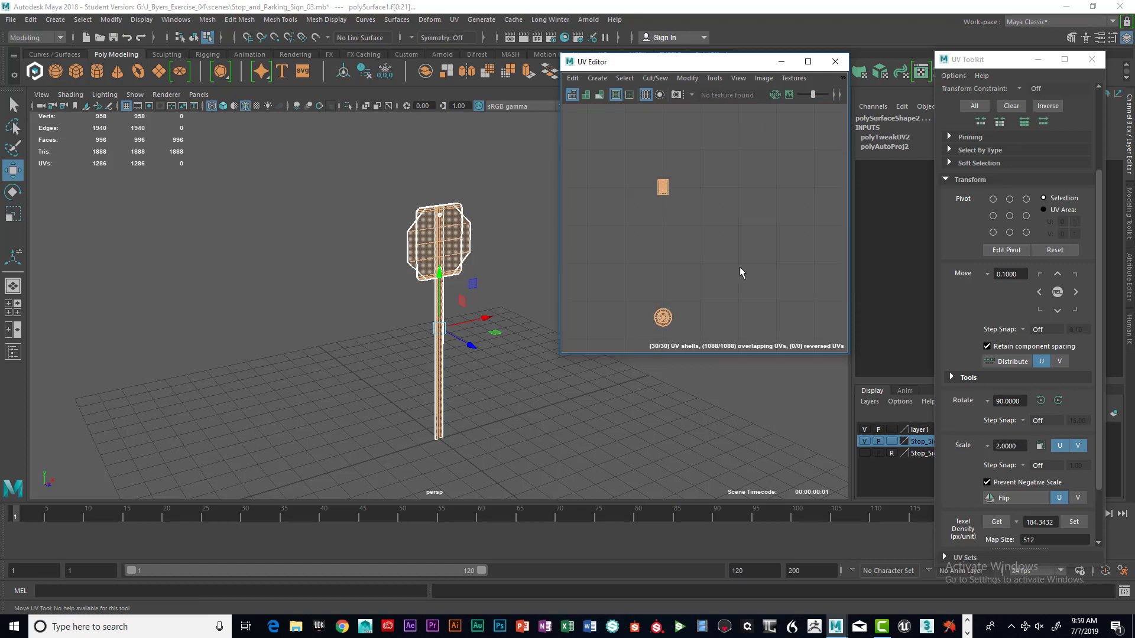
pyautogui.keyDown('alt'); pyautogui.moveTo(733, 241); pyautogui.dragTo(737, 283, button='middle'); pyautogui.keyUp('alt')
pyautogui.scroll(-3, 730, 243)
pyautogui.scroll(-2, 726, 204)
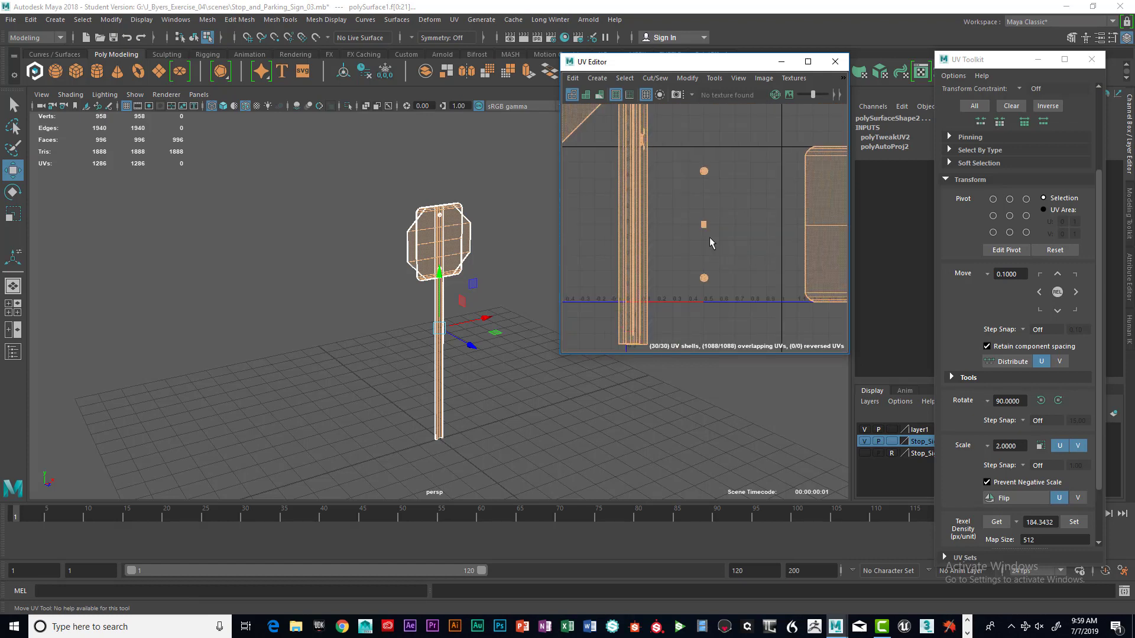
# - Switch back to object selection and select only the upper and lower bolts on the signs
pyautogui.scroll(2, 440, 219)
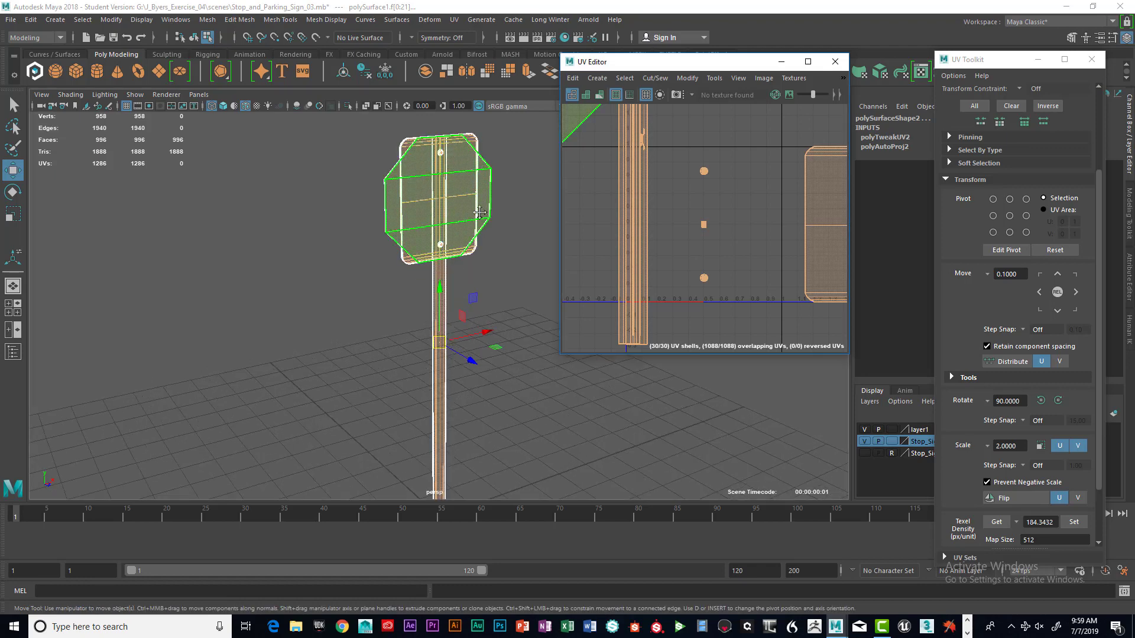
pyautogui.scroll(3, 476, 260)
pyautogui.keyDown('alt'); pyautogui.moveTo(480, 287); pyautogui.dragTo(474, 332, button='middle'); pyautogui.keyUp('alt')
pyautogui.click(509, 186)
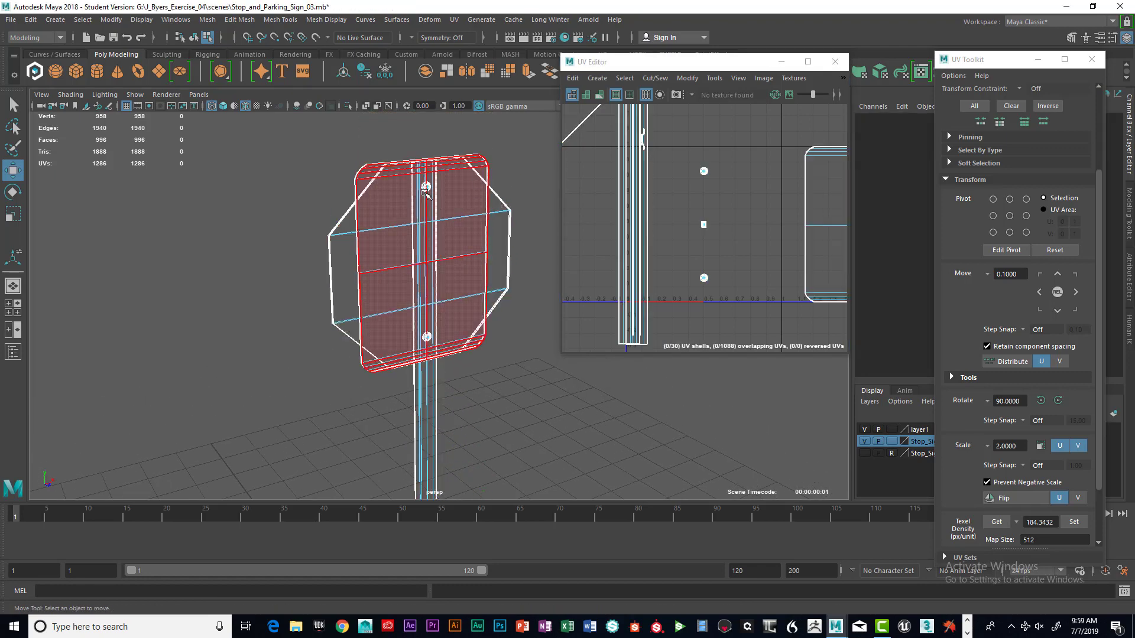
pyautogui.moveTo(426, 192); pyautogui.dragTo(436, 196, button='right')
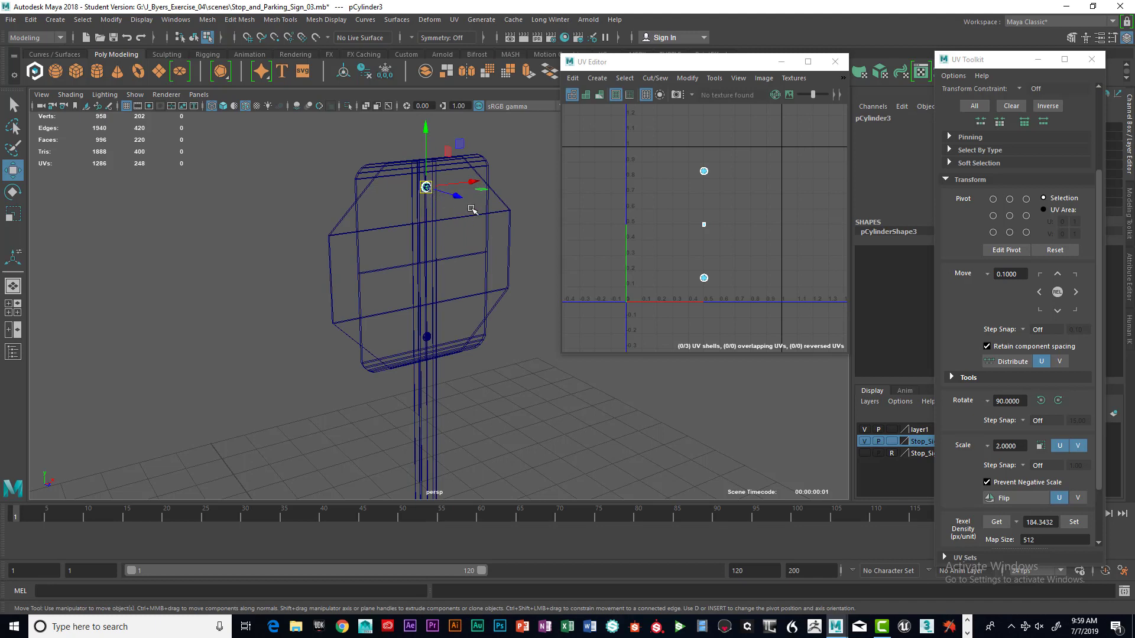
pyautogui.click(510, 140)
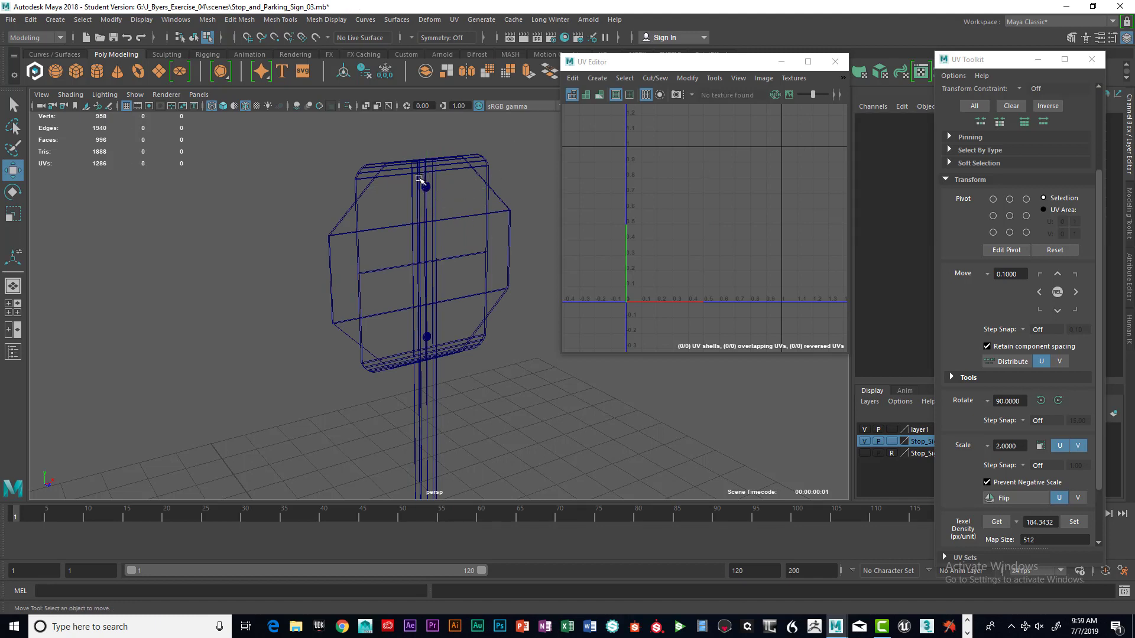
pyautogui.moveTo(418, 178); pyautogui.dragTo(455, 354)
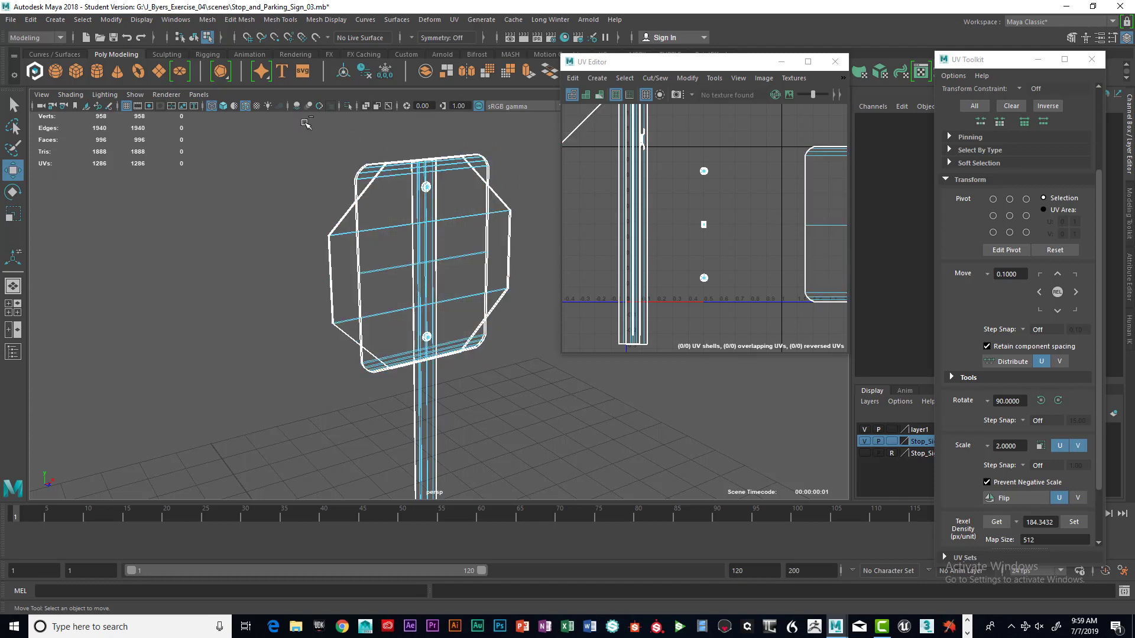
pyautogui.click(194, 37)
pyautogui.keyDown('ctrl'); pyautogui.moveTo(356, 126); pyautogui.dragTo(477, 178); pyautogui.keyUp('ctrl')
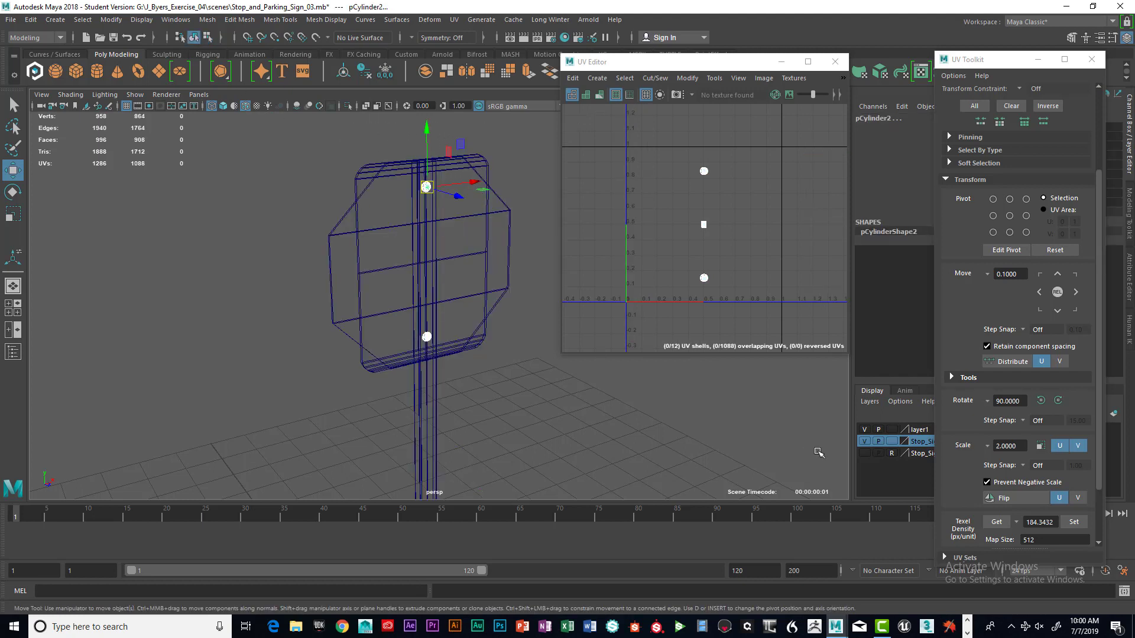
# - Create a display layer from the selected bolts, name it Bolts, and hide it
pyautogui.moveTo(993, 59); pyautogui.dragTo(694, 71)
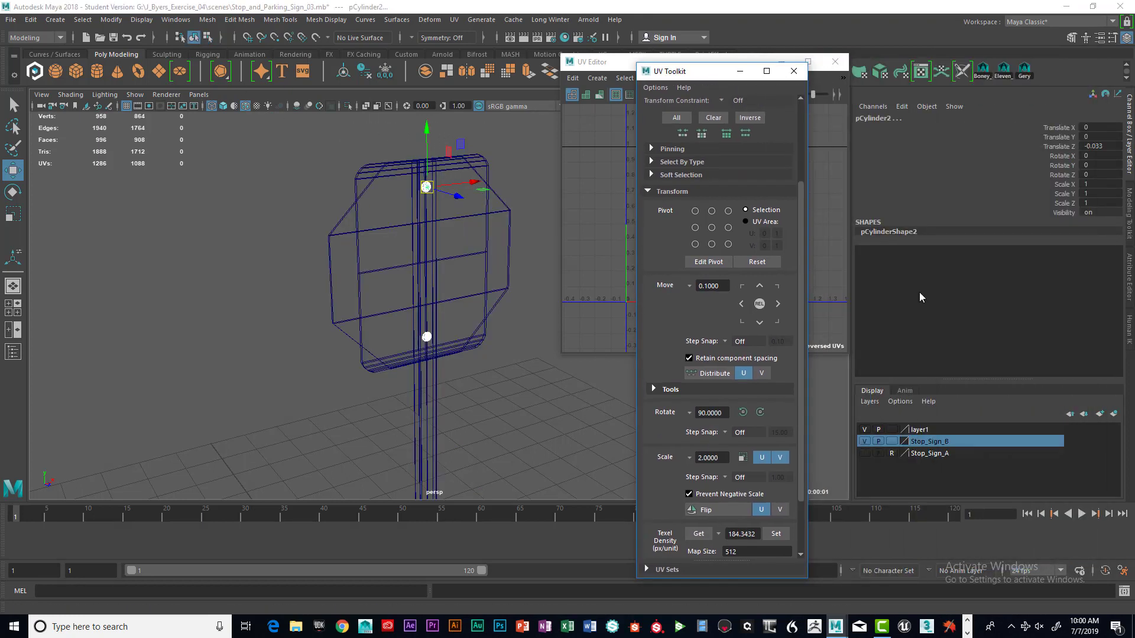
pyautogui.click(1115, 415)
pyautogui.doubleClick(923, 429)
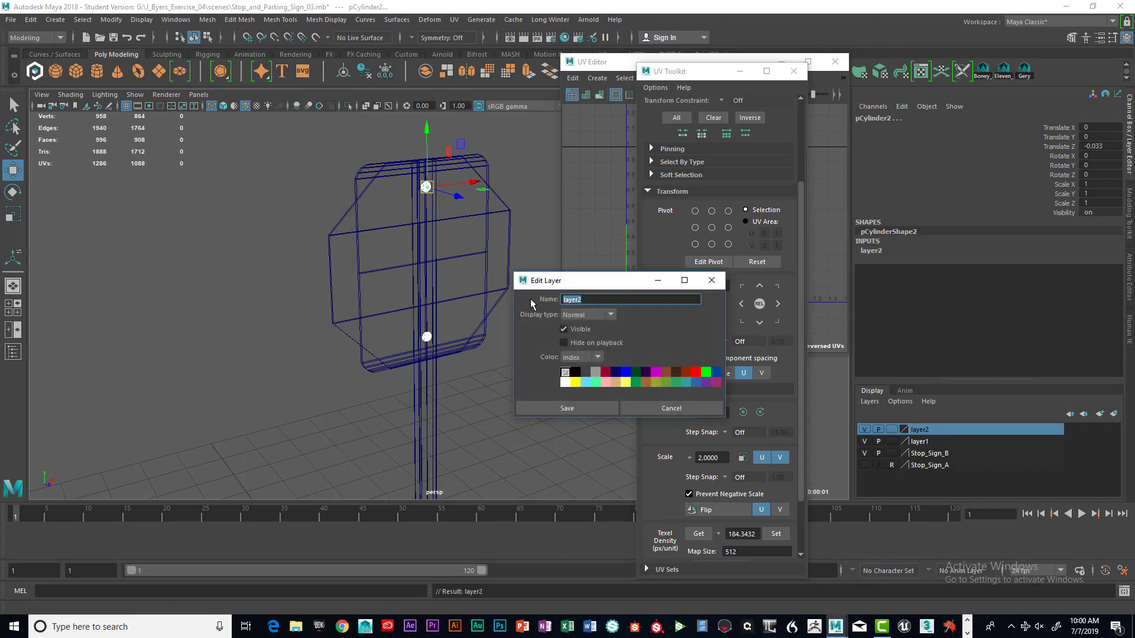
pyautogui.write('Bolts')
pyautogui.click(594, 410)
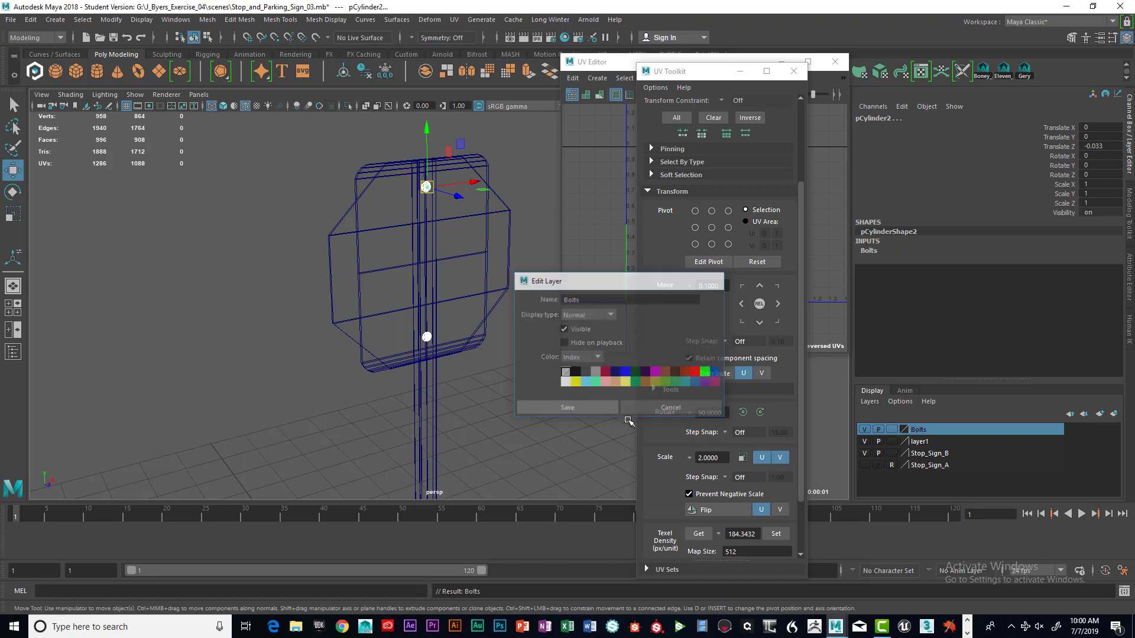
pyautogui.click(864, 430)
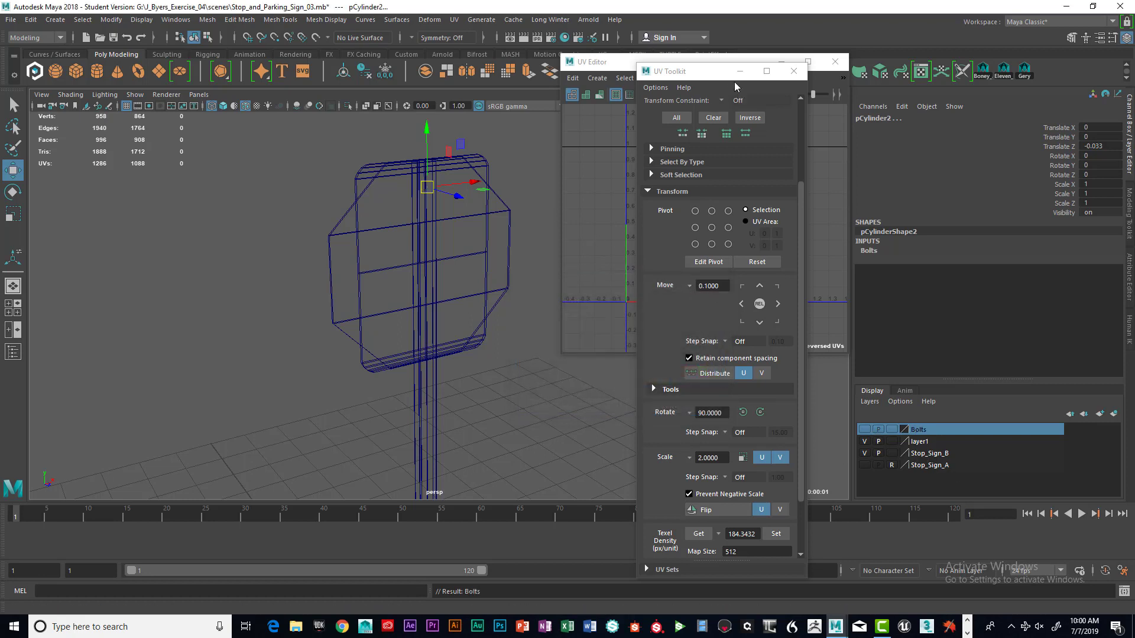
pyautogui.moveTo(735, 74); pyautogui.dragTo(1023, 63)
pyautogui.moveTo(693, 62); pyautogui.dragTo(783, 62)
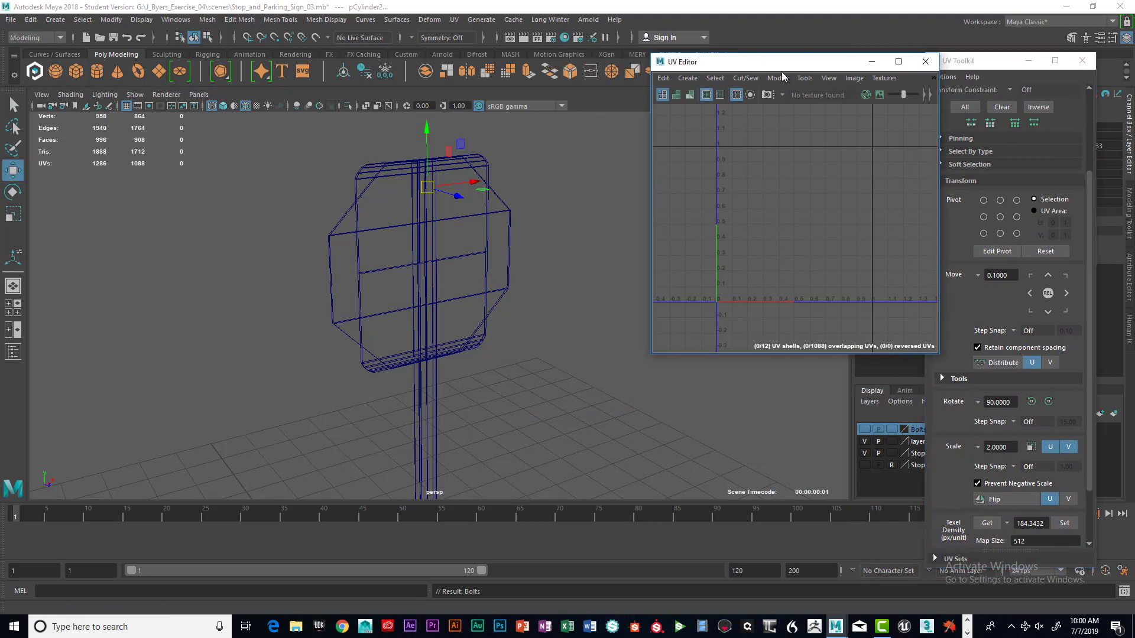
# - Select both sign panels and the post together as objects in the perspective view
pyautogui.click(381, 173)
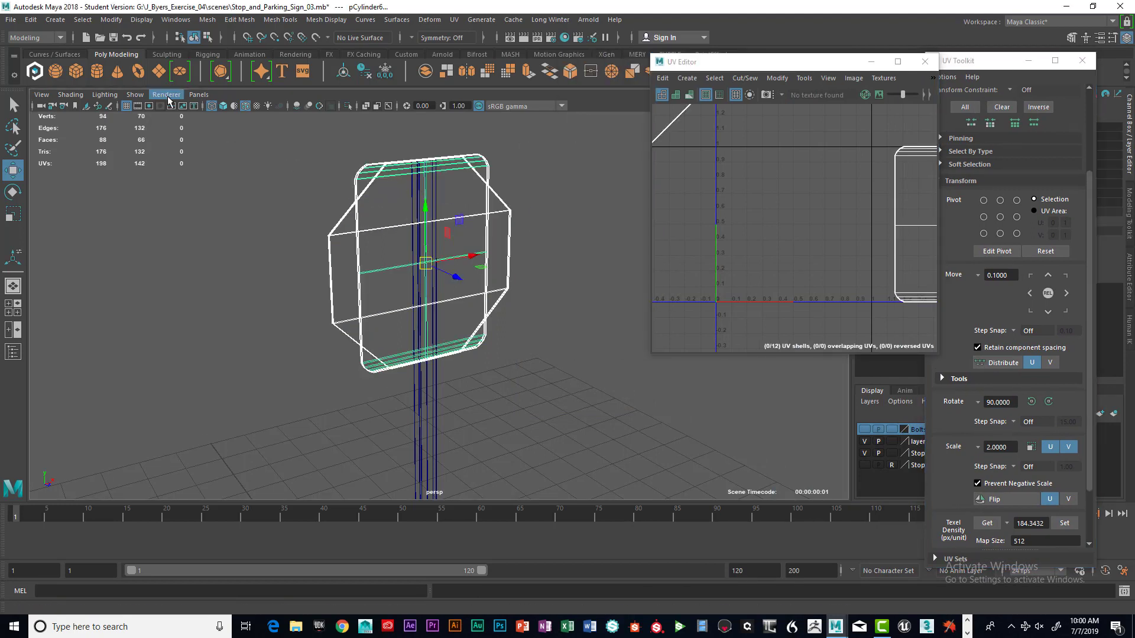
pyautogui.scroll(-2, 343, 183)
pyautogui.moveTo(342, 182); pyautogui.dragTo(530, 500)
# - Switch the UV Editor to shell selection and select every UV shell of both sign panels and the post
pyautogui.scroll(-5, 848, 235)
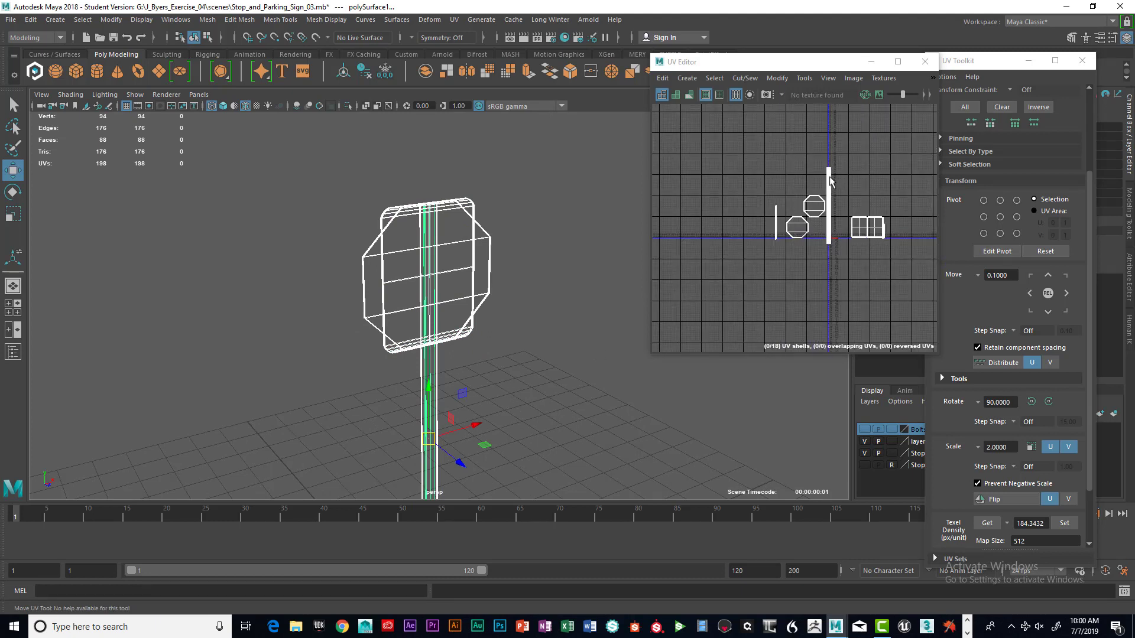
pyautogui.moveTo(856, 203)
pyautogui.keyDown('alt'); pyautogui.mouseDown(button='middle')
pyautogui.moveTo(791, 220)
pyautogui.moveTo(834, 208)
pyautogui.moveTo(866, 215)
pyautogui.mouseUp(button='middle'); pyautogui.keyUp('alt')
pyautogui.scroll(4, 791, 216)
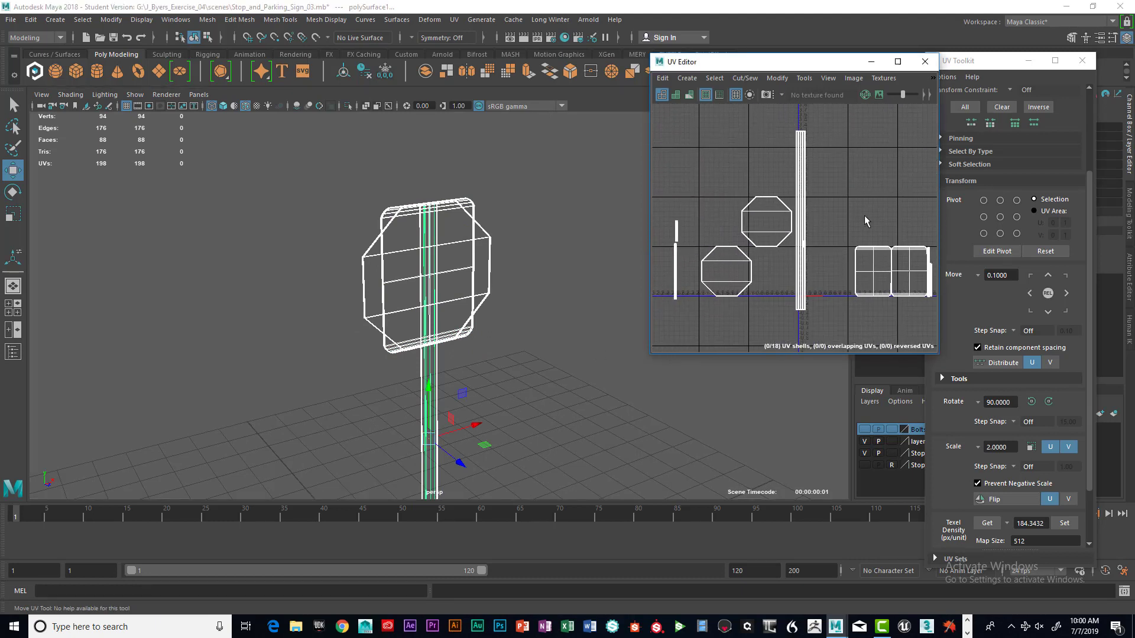
pyautogui.scroll(-1, 863, 215)
pyautogui.moveTo(802, 192); pyautogui.dragTo(759, 179, button='right')
pyautogui.moveTo(680, 130); pyautogui.dragTo(934, 328)
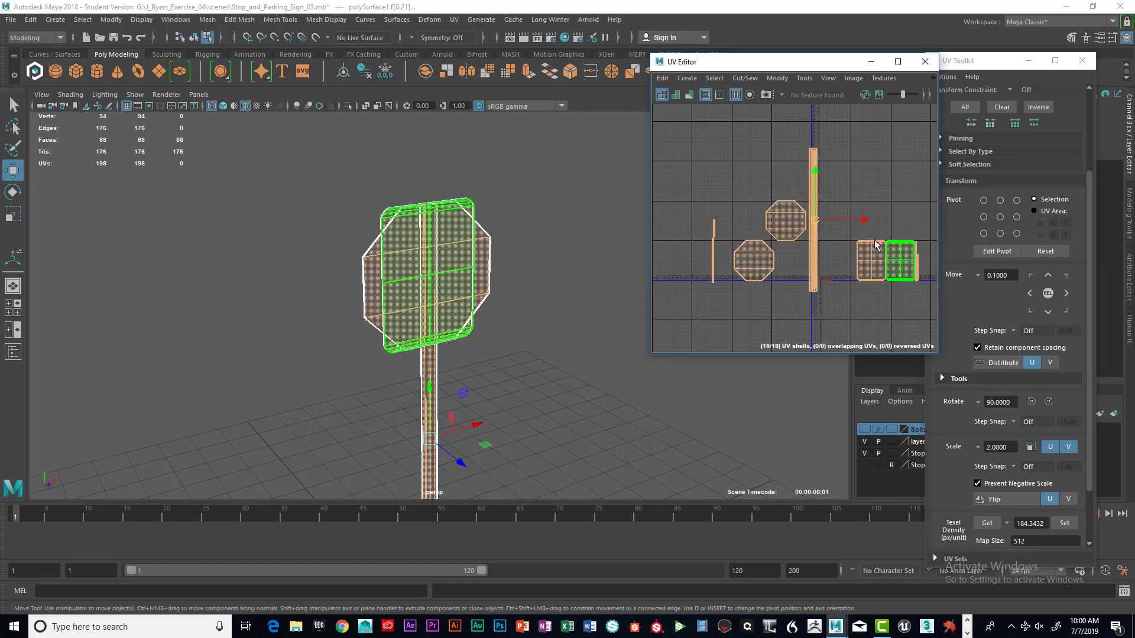
# - Open the Layout UVs options for the selected shells, keep packing resolution 2048, and choose texture map size 4096
pyautogui.click(776, 78)
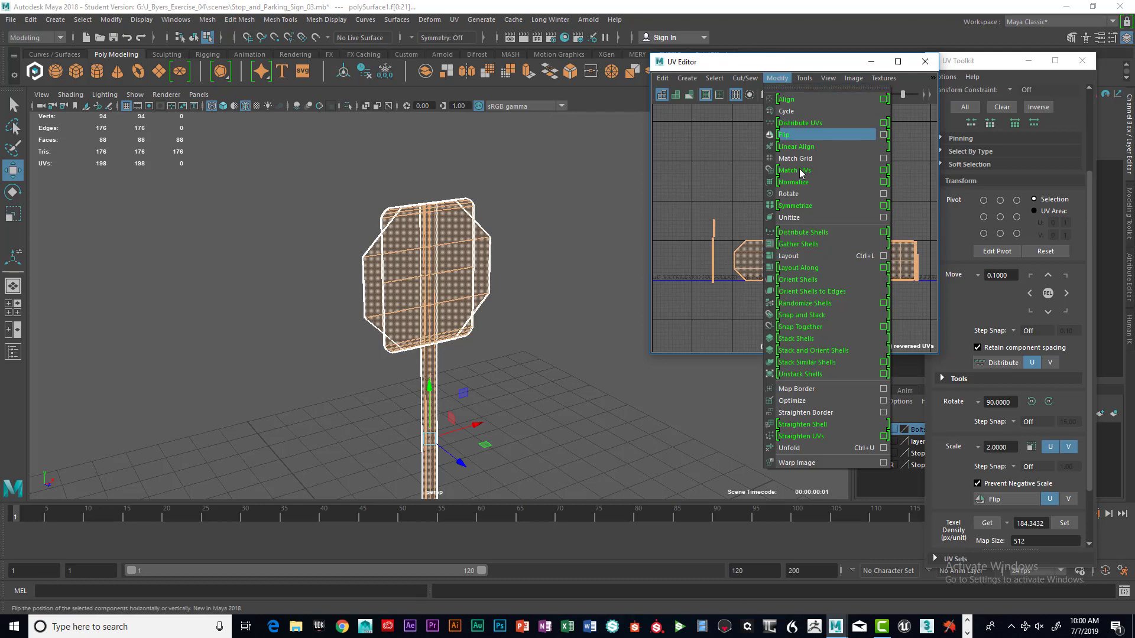
pyautogui.click(884, 257)
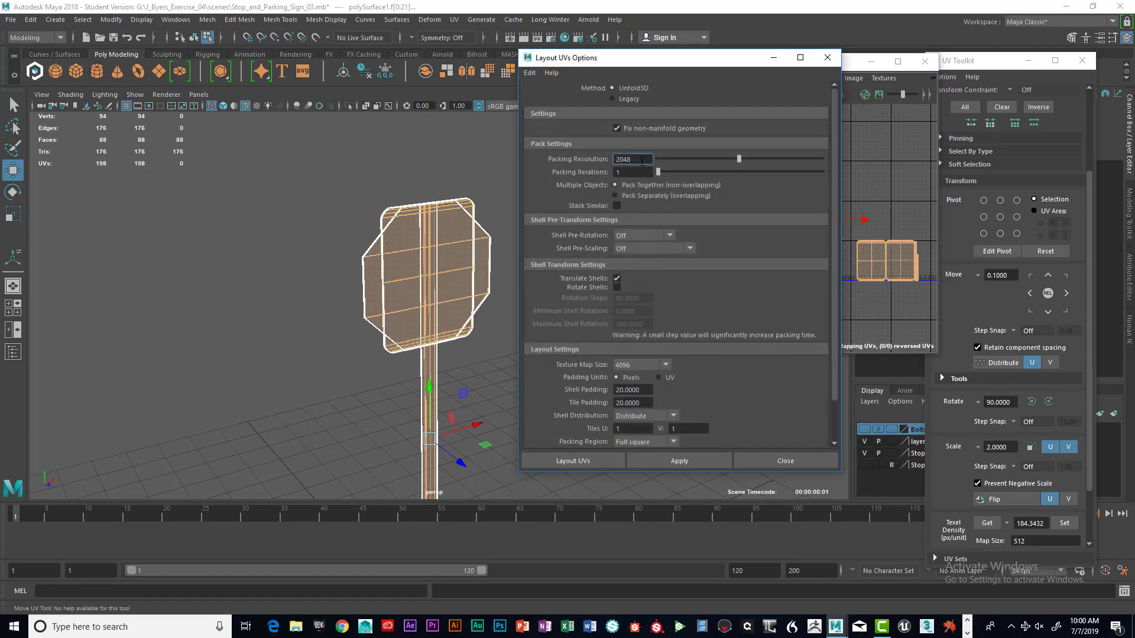
pyautogui.moveTo(629, 158); pyautogui.dragTo(608, 166)
pyautogui.scroll(-1, 665, 200)
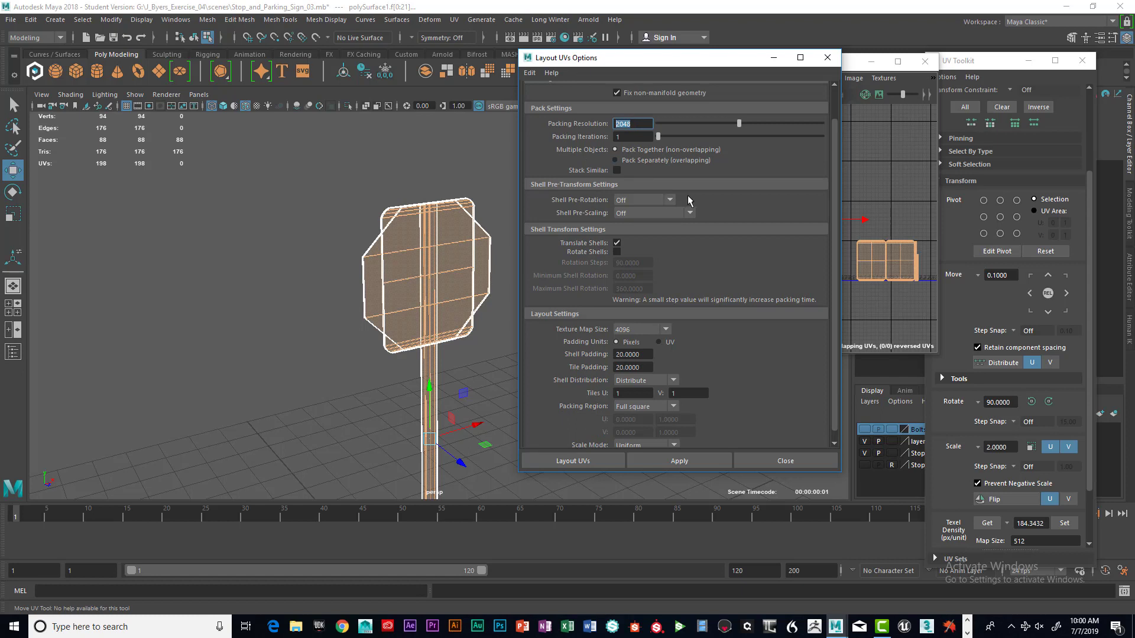
pyautogui.scroll(-1, 697, 201)
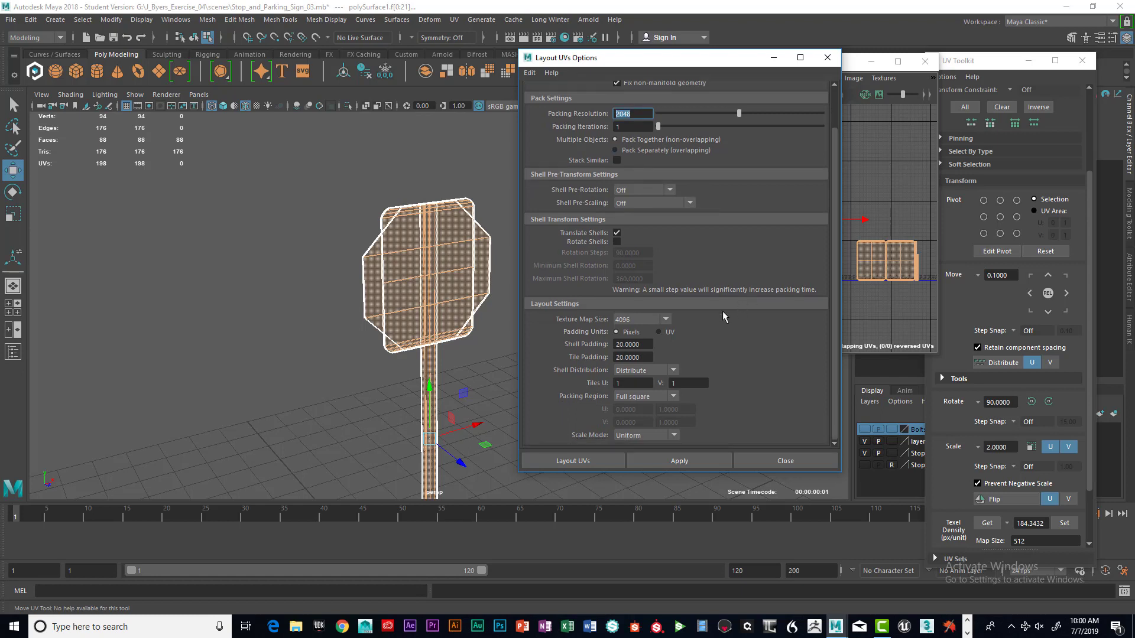
pyautogui.click(662, 320)
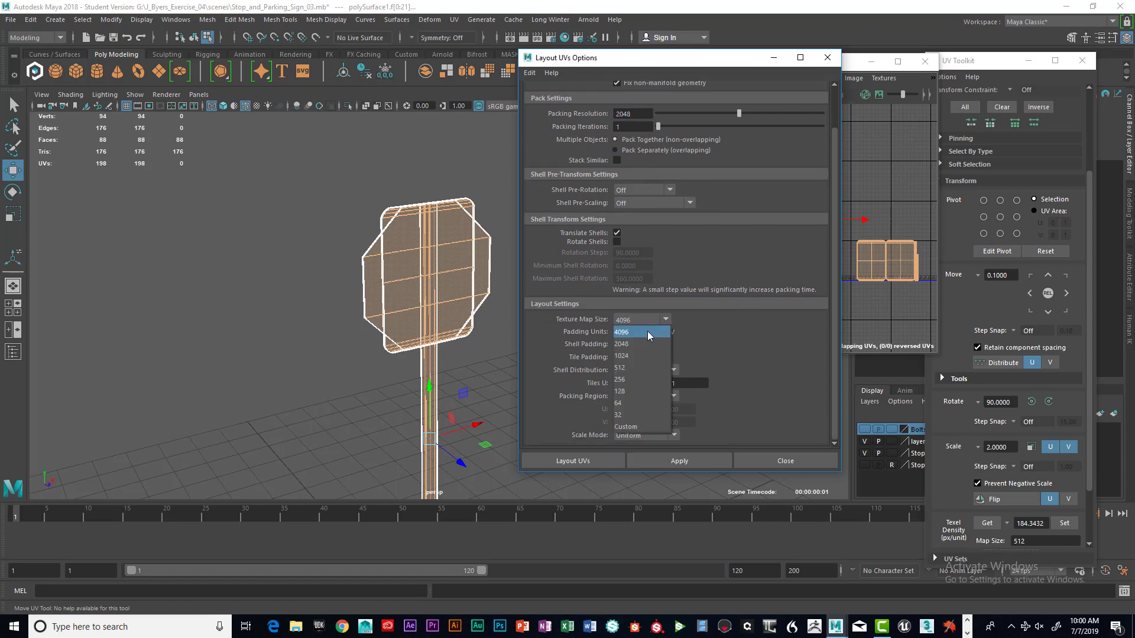
pyautogui.click(647, 331)
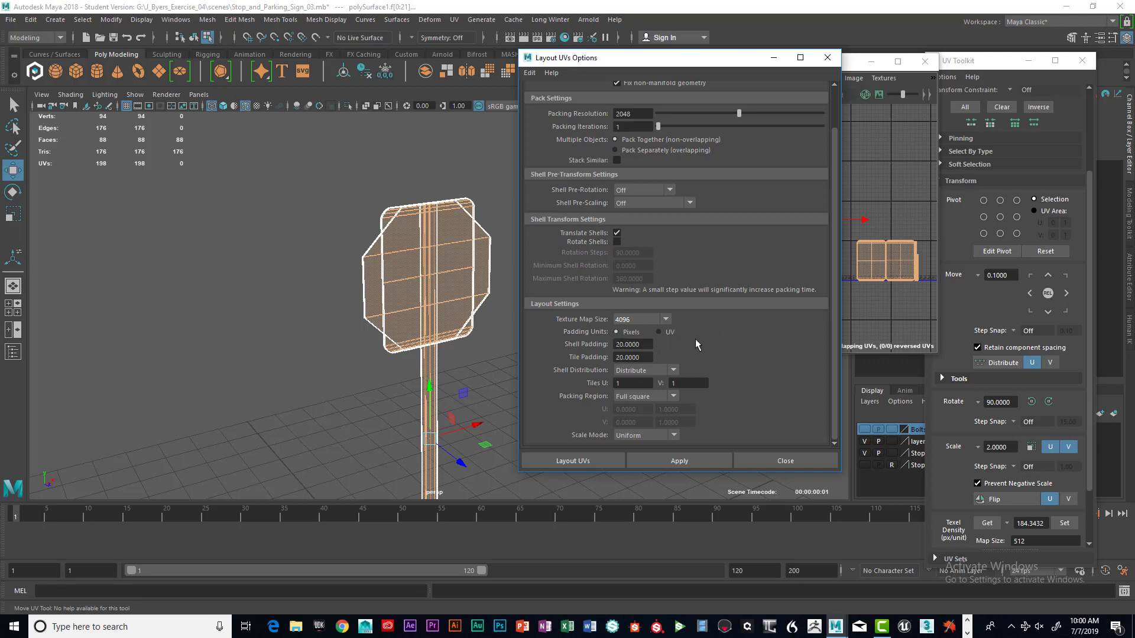
# - Review the shell padding, shell distribution and packing region options, keeping 20 pixels of padding, Distribute and Full square
pyautogui.click(644, 345)
pyautogui.moveTo(645, 345); pyautogui.dragTo(607, 349)
pyautogui.press('Tab')
pyautogui.click(673, 370)
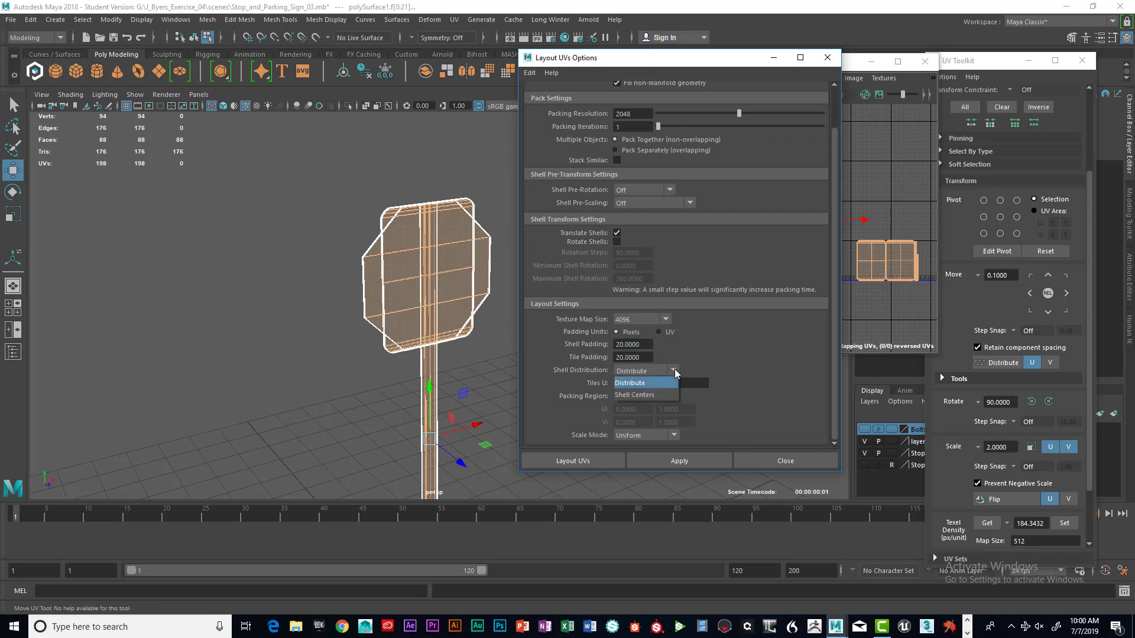
pyautogui.click(718, 370)
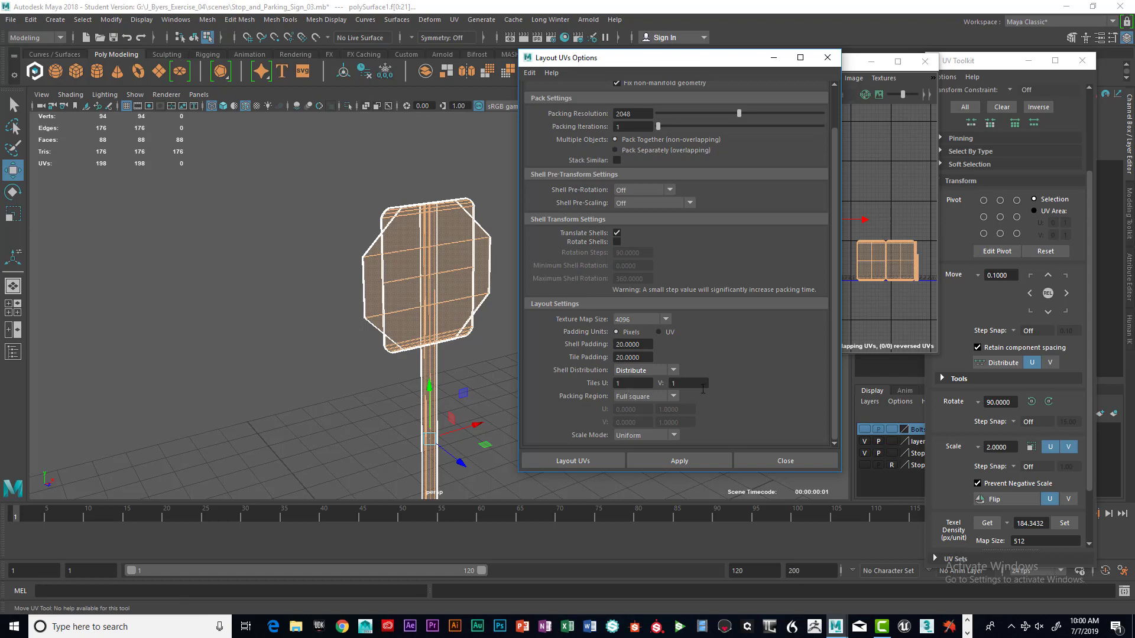
pyautogui.click(679, 395)
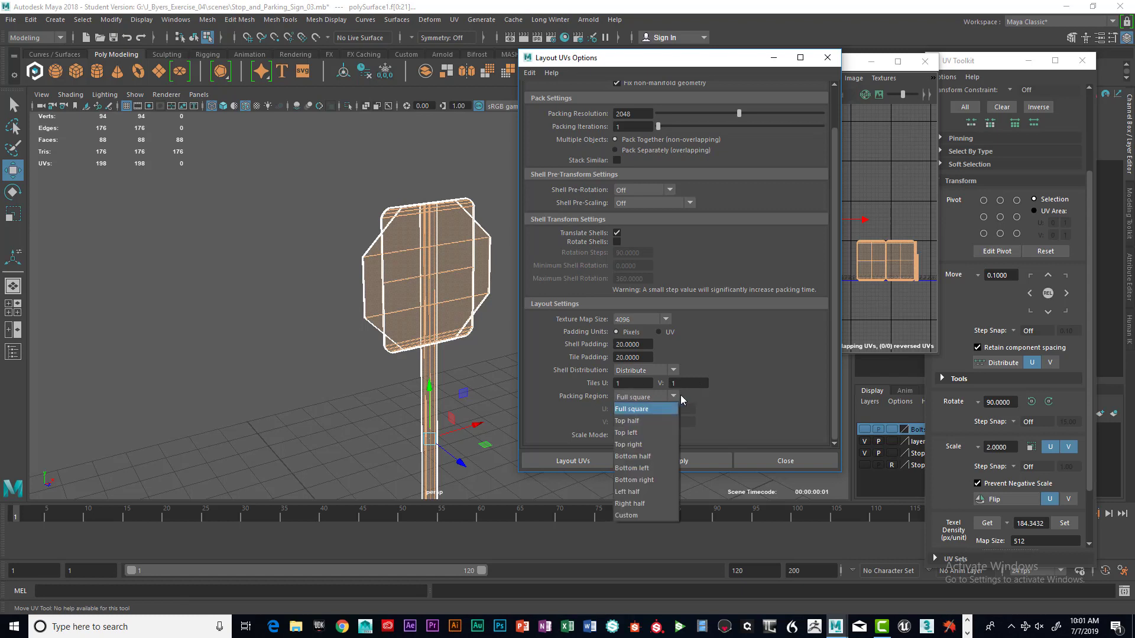
pyautogui.click(718, 396)
# - Lay out the selected shells with the layout scale mode set to Off
pyautogui.click(673, 436)
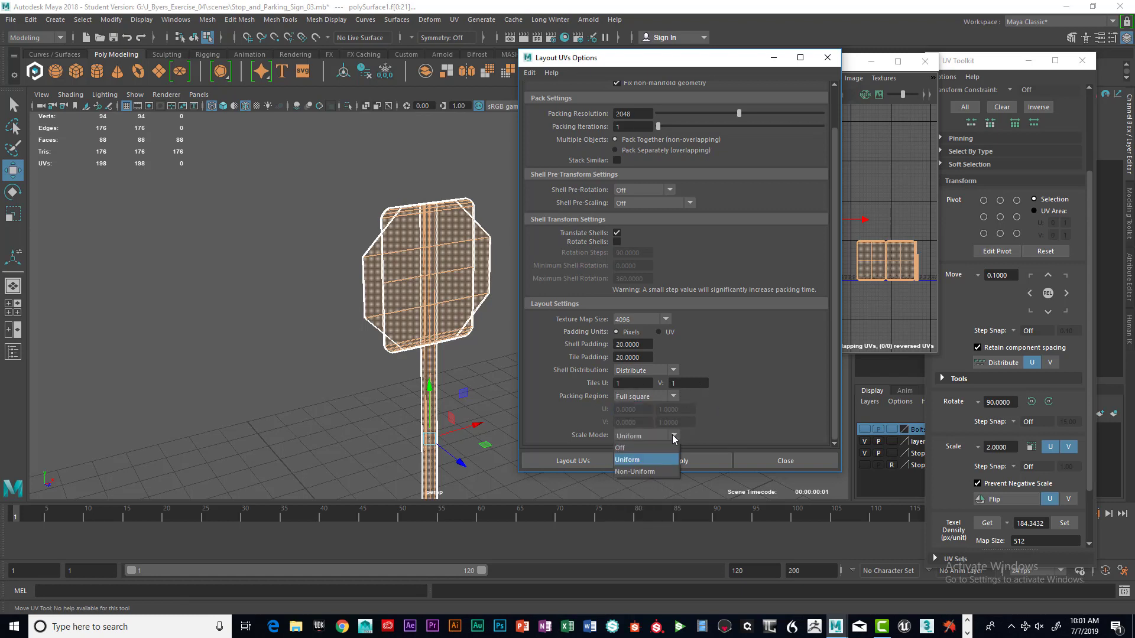
pyautogui.click(643, 449)
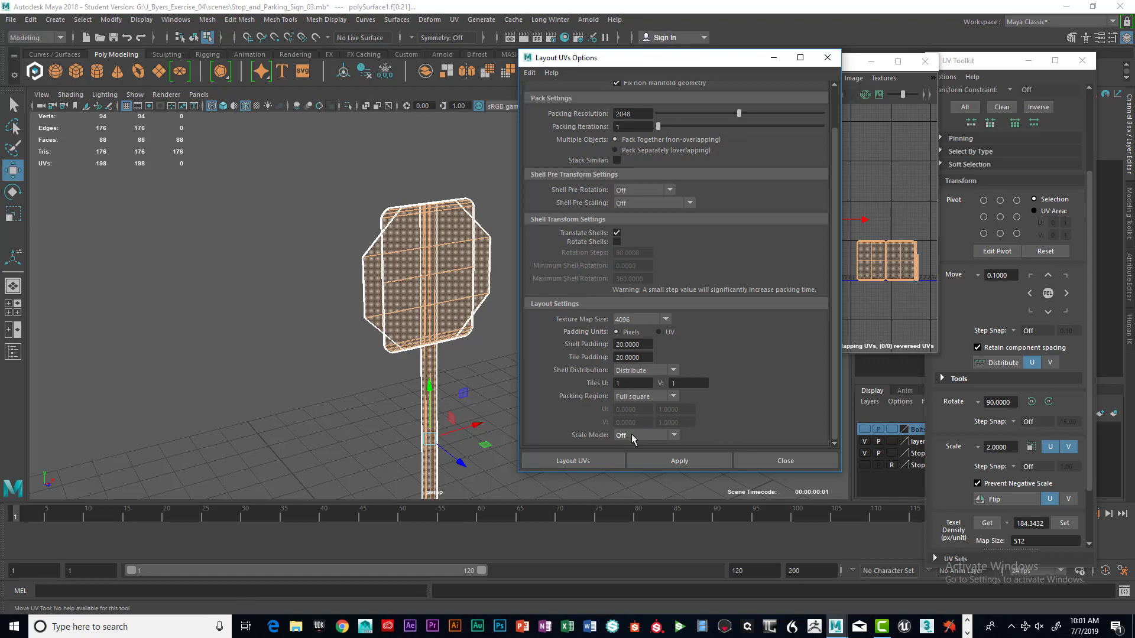
pyautogui.click(673, 436)
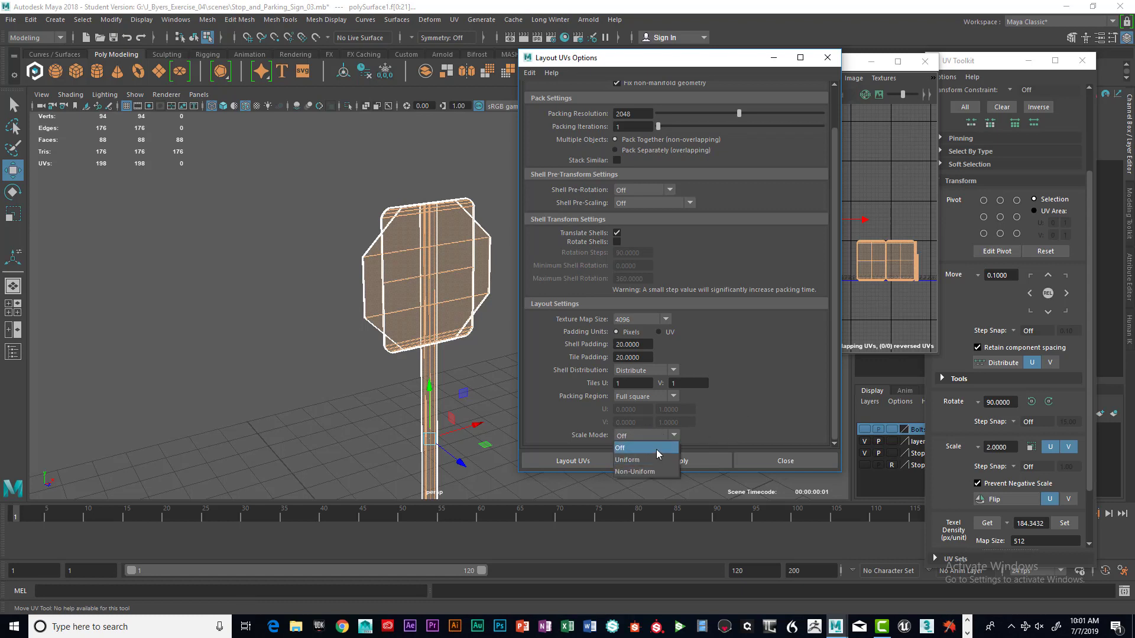
pyautogui.click(726, 412)
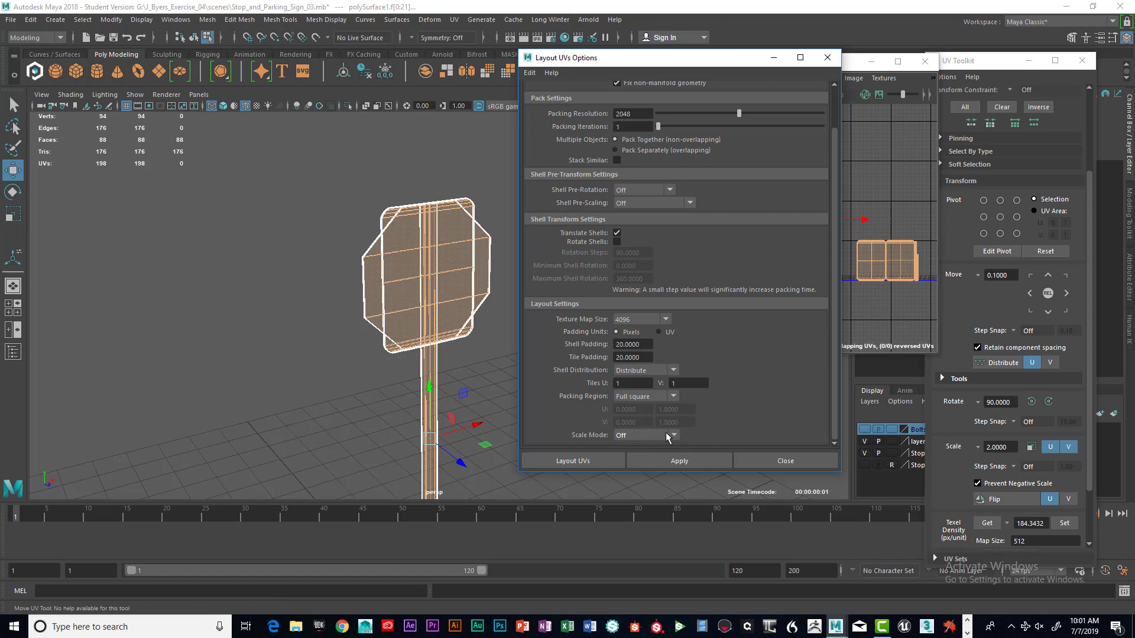
pyautogui.moveTo(742, 59)
pyautogui.mouseDown()
pyautogui.moveTo(585, 50)
pyautogui.moveTo(727, 61)
pyautogui.mouseUp()
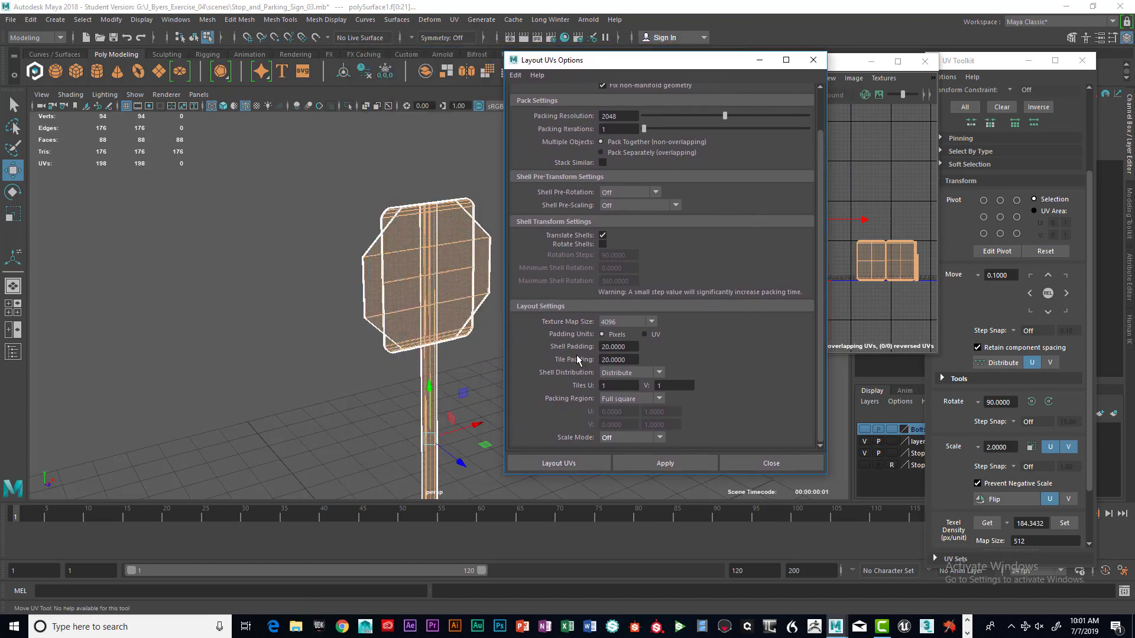
pyautogui.click(579, 462)
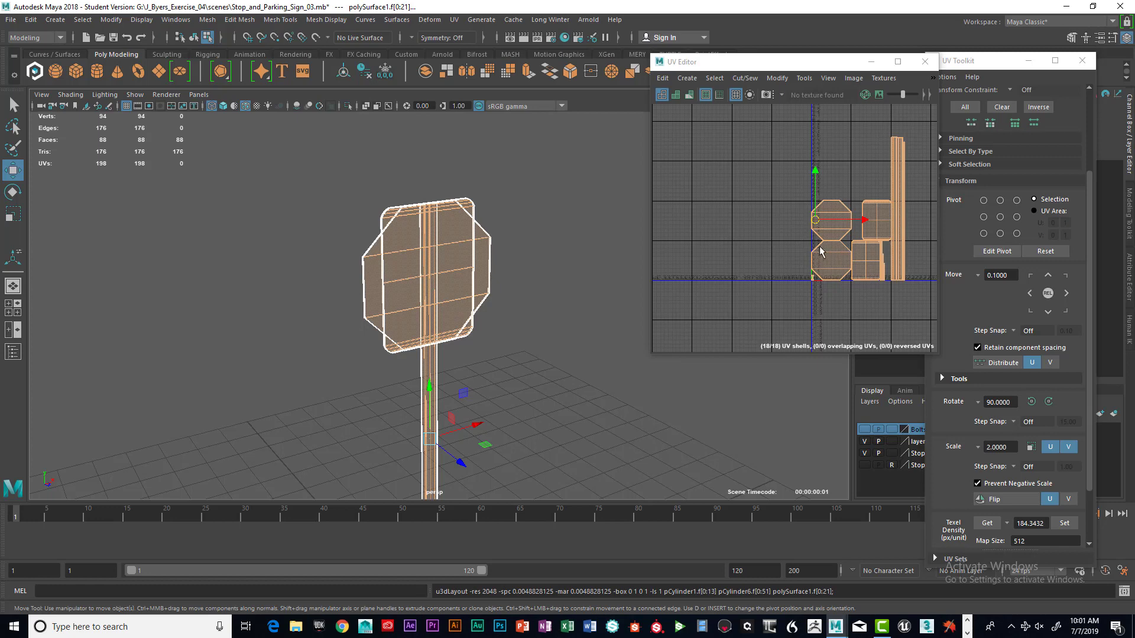
# - Lay out the selected shells again with the scale mode set to Uniform and the Full square packing region
pyautogui.scroll(3, 844, 271)
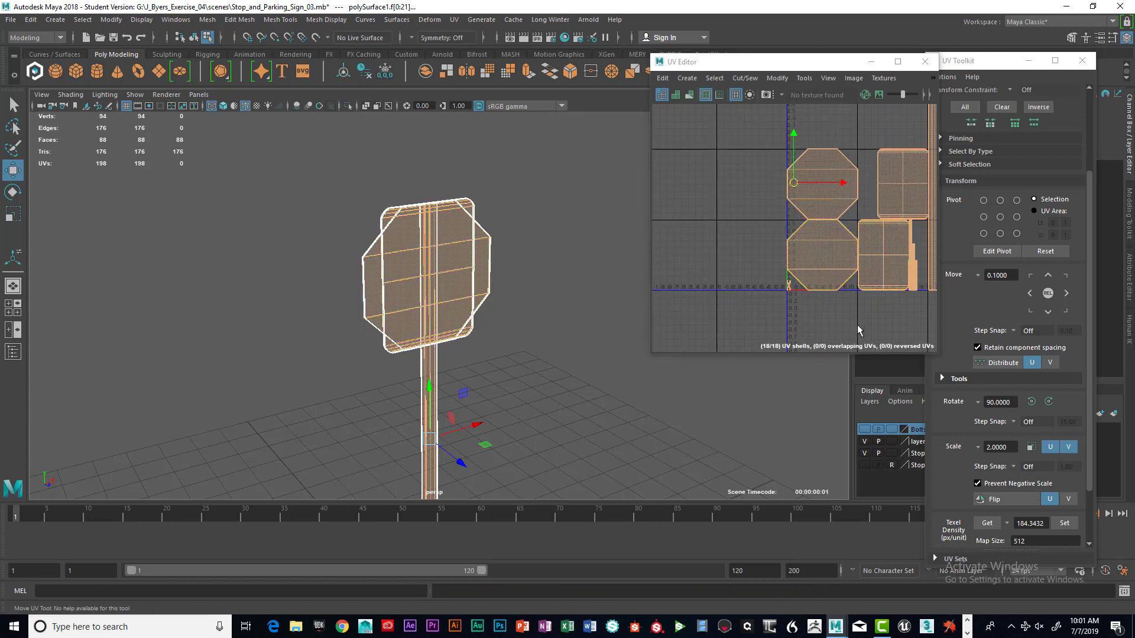
pyautogui.click(776, 78)
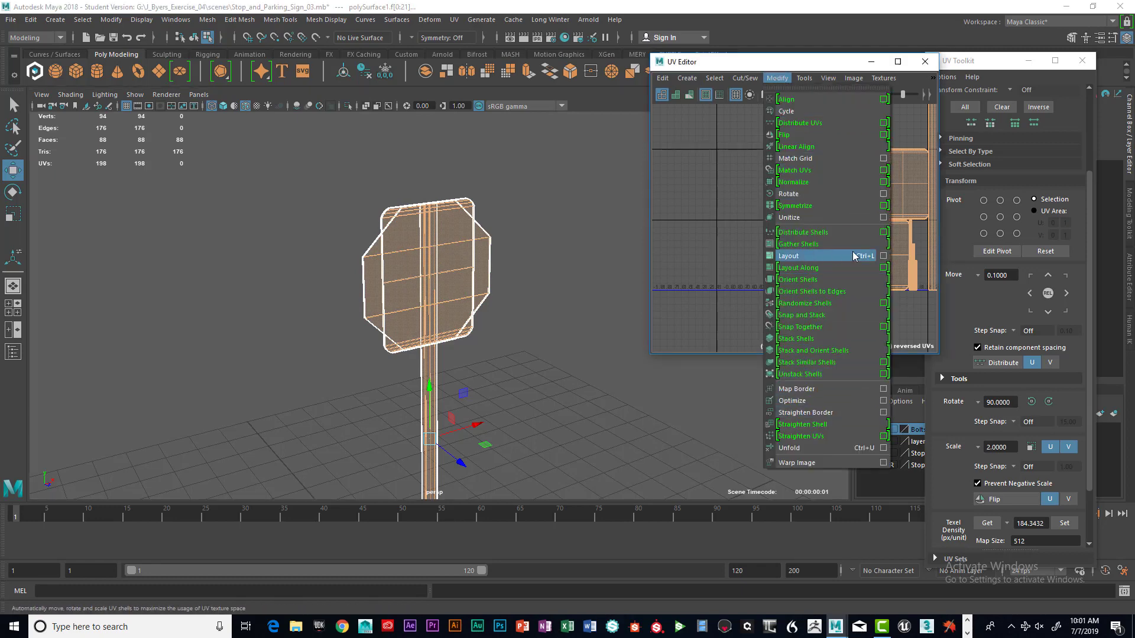
pyautogui.click(880, 256)
pyautogui.scroll(-2, 682, 331)
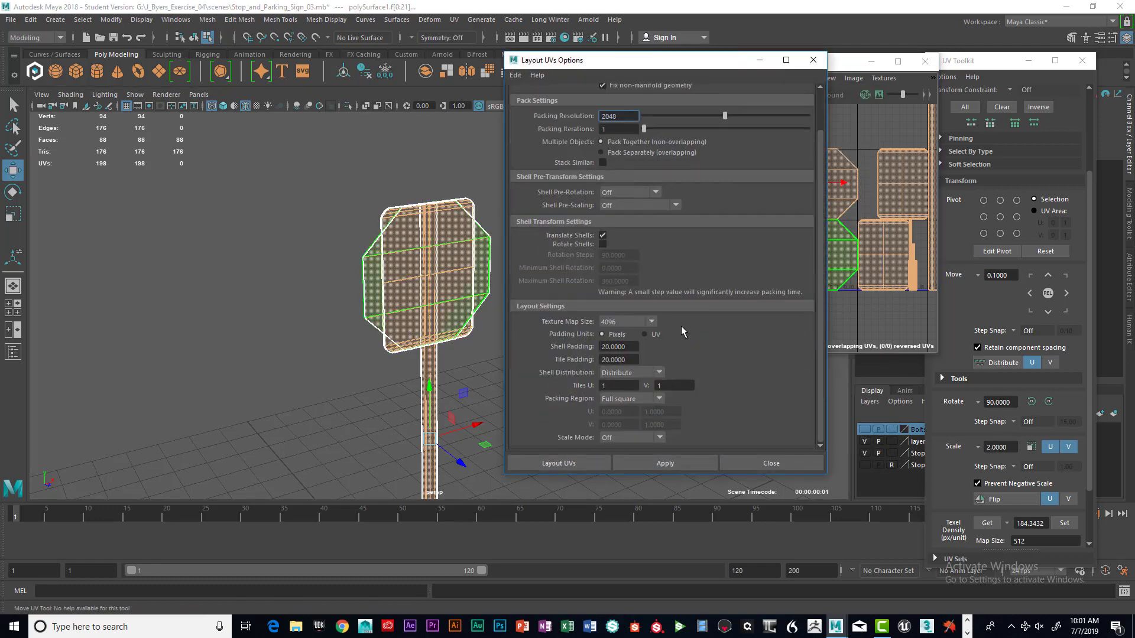
pyautogui.click(658, 398)
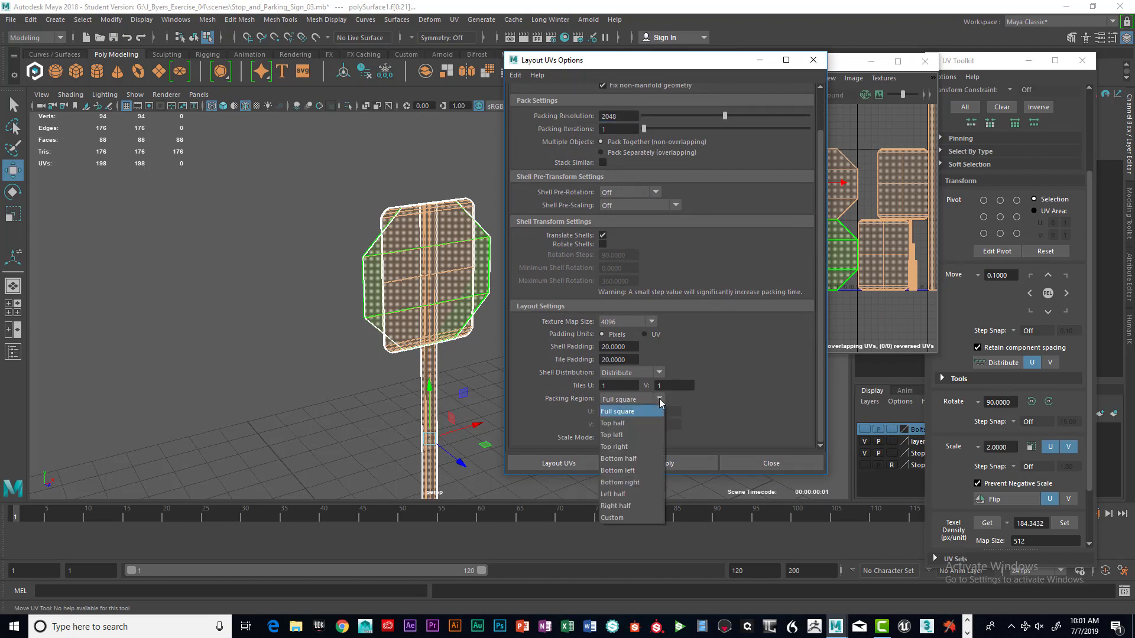
pyautogui.click(658, 398)
pyautogui.click(658, 439)
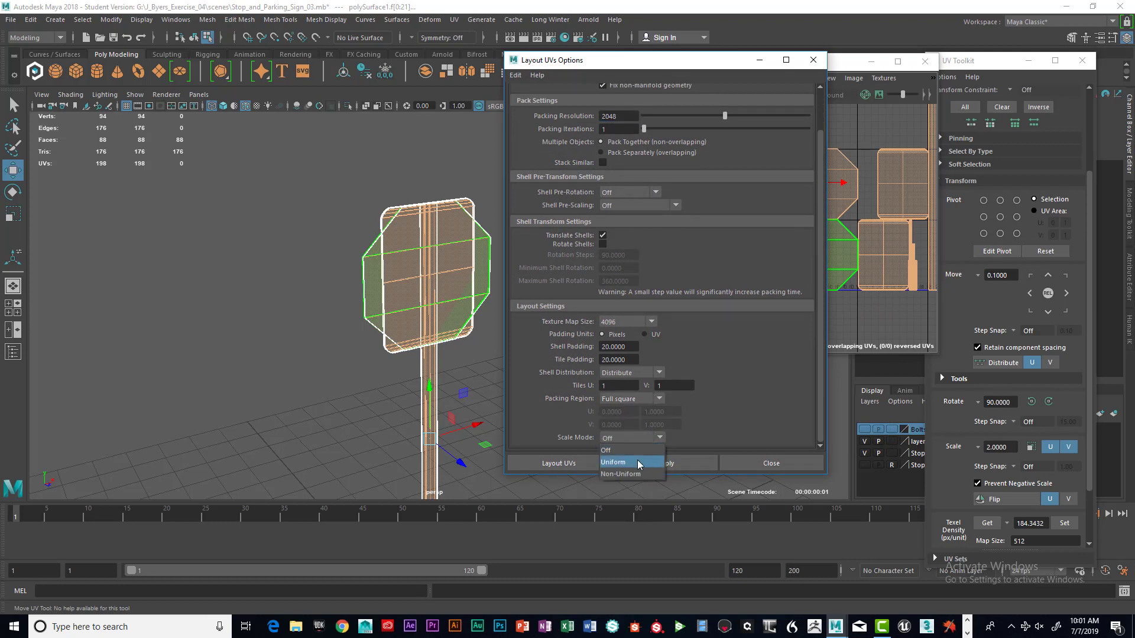
pyautogui.moveTo(725, 68); pyautogui.dragTo(710, 59)
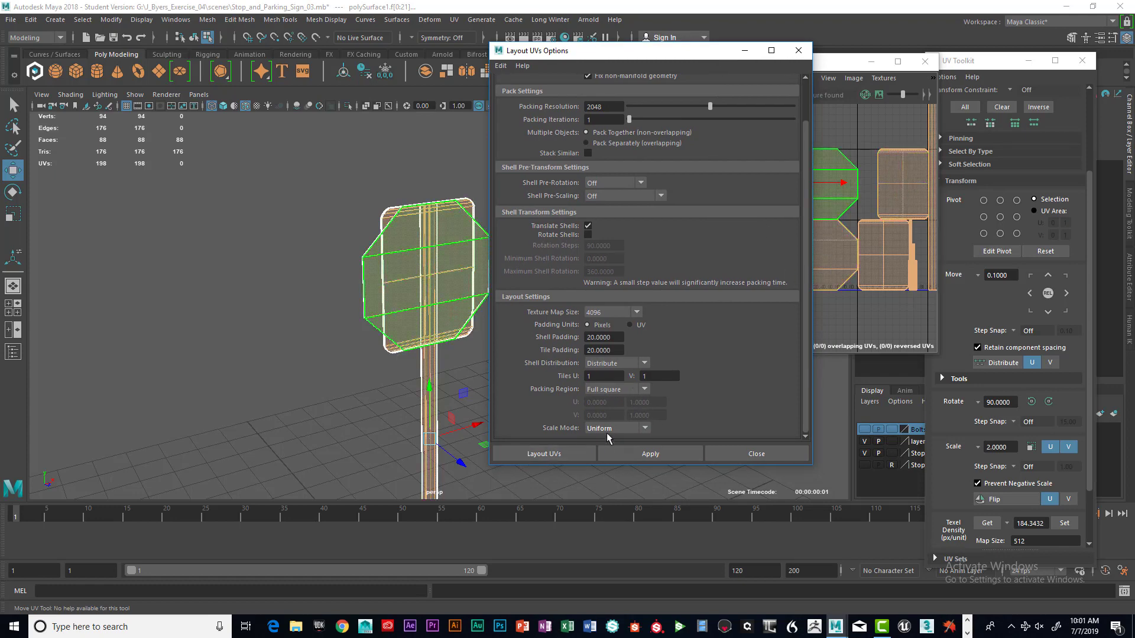
pyautogui.click(560, 455)
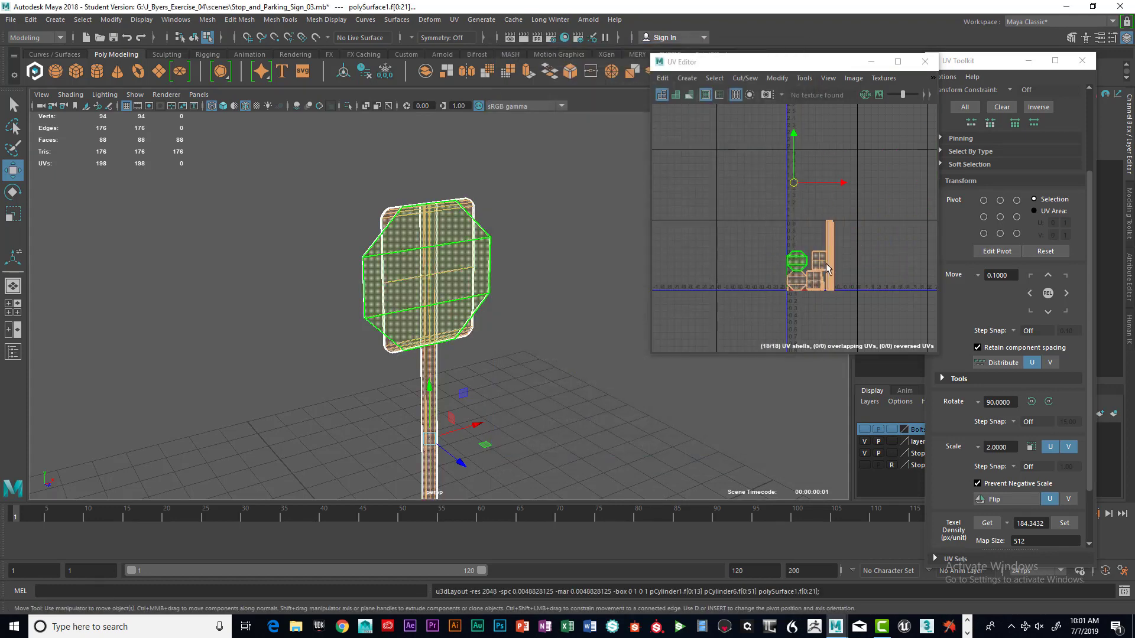
# - Inspect the packed layout by selecting the post shells and the upper rounded panel shell in the UV Editor
pyautogui.scroll(4, 836, 257)
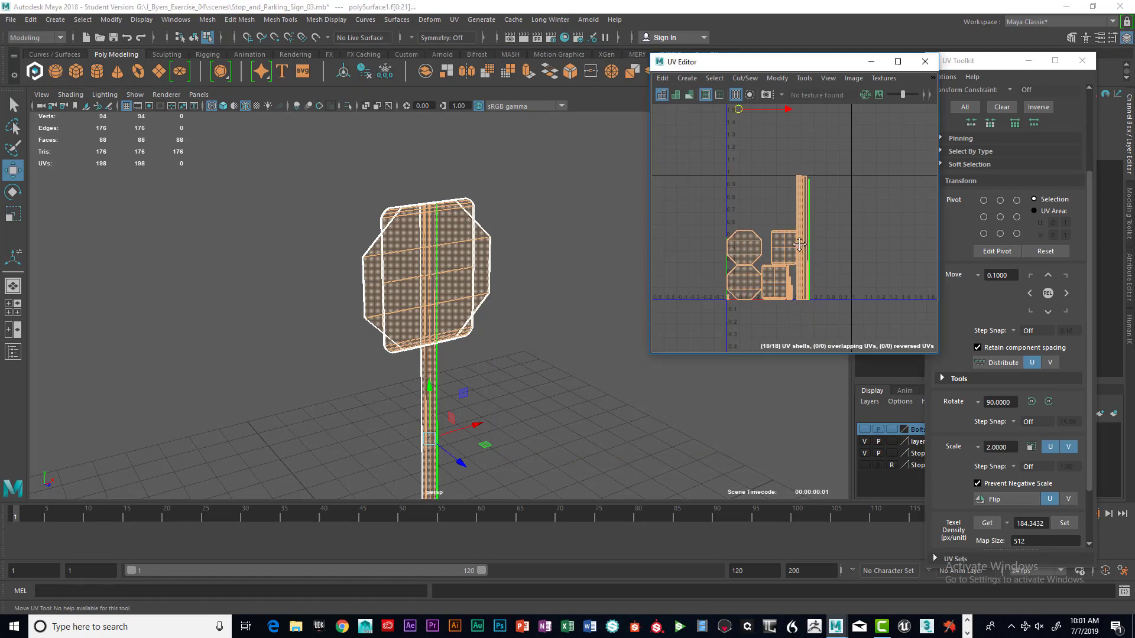
pyautogui.keyDown('alt'); pyautogui.moveTo(856, 211); pyautogui.dragTo(887, 215, button='middle'); pyautogui.keyUp('alt')
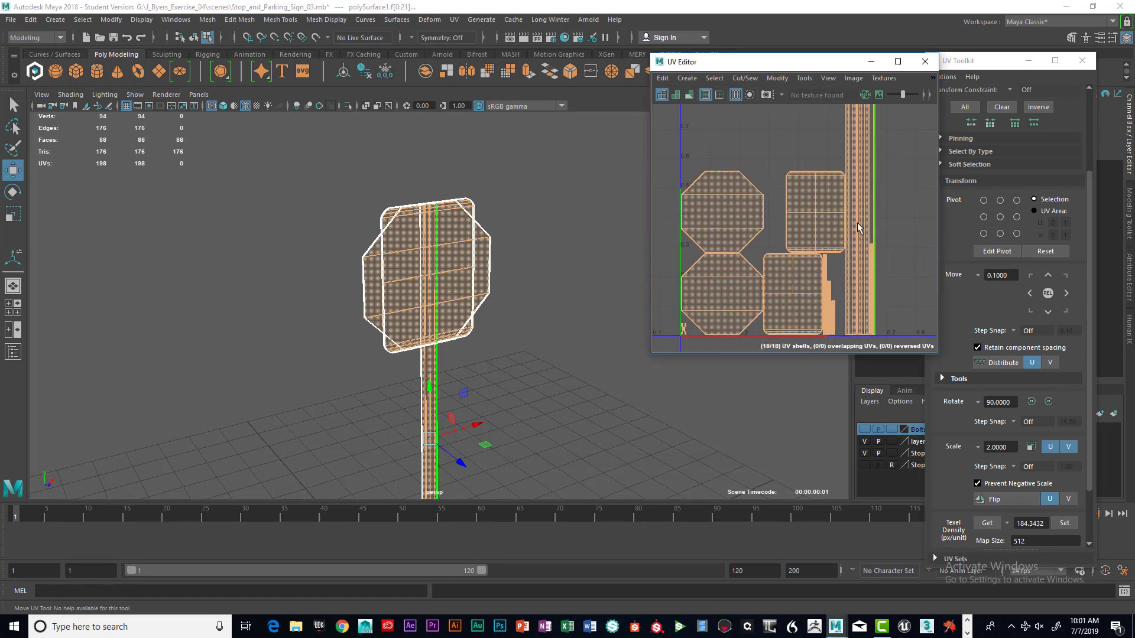
pyautogui.click(735, 295)
pyautogui.moveTo(675, 320); pyautogui.dragTo(690, 341)
pyautogui.keyDown('alt'); pyautogui.moveTo(860, 265); pyautogui.dragTo(817, 312, button='middle'); pyautogui.keyUp('alt')
pyautogui.moveTo(843, 184); pyautogui.dragTo(798, 187)
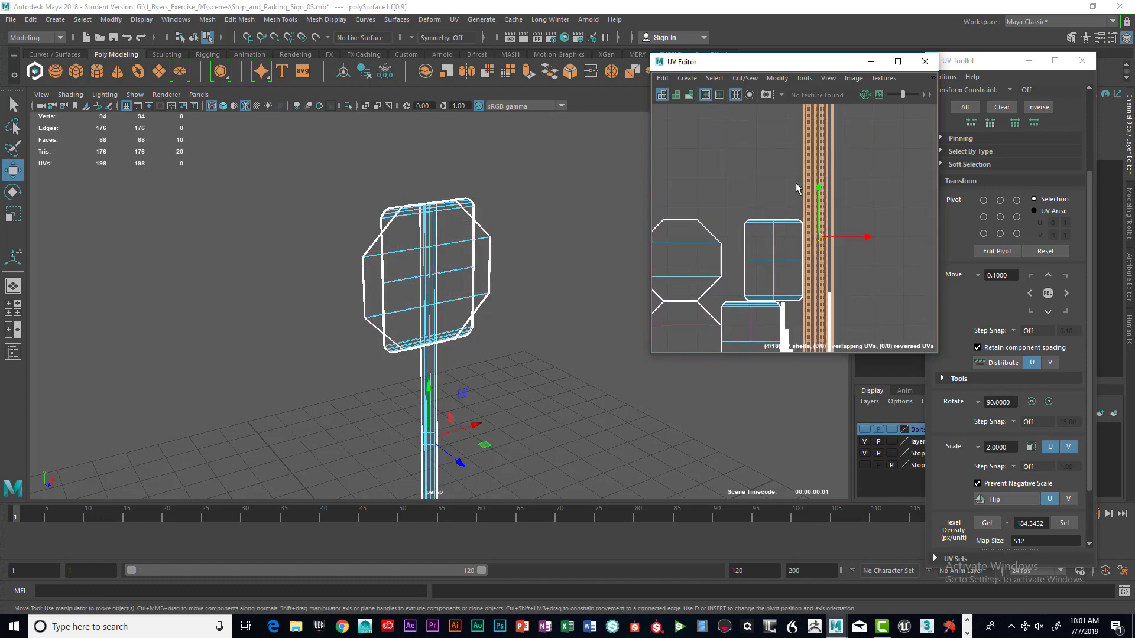
pyautogui.keyDown('alt'); pyautogui.moveTo(811, 222); pyautogui.dragTo(782, 144, button='middle'); pyautogui.keyUp('alt')
pyautogui.click(736, 150)
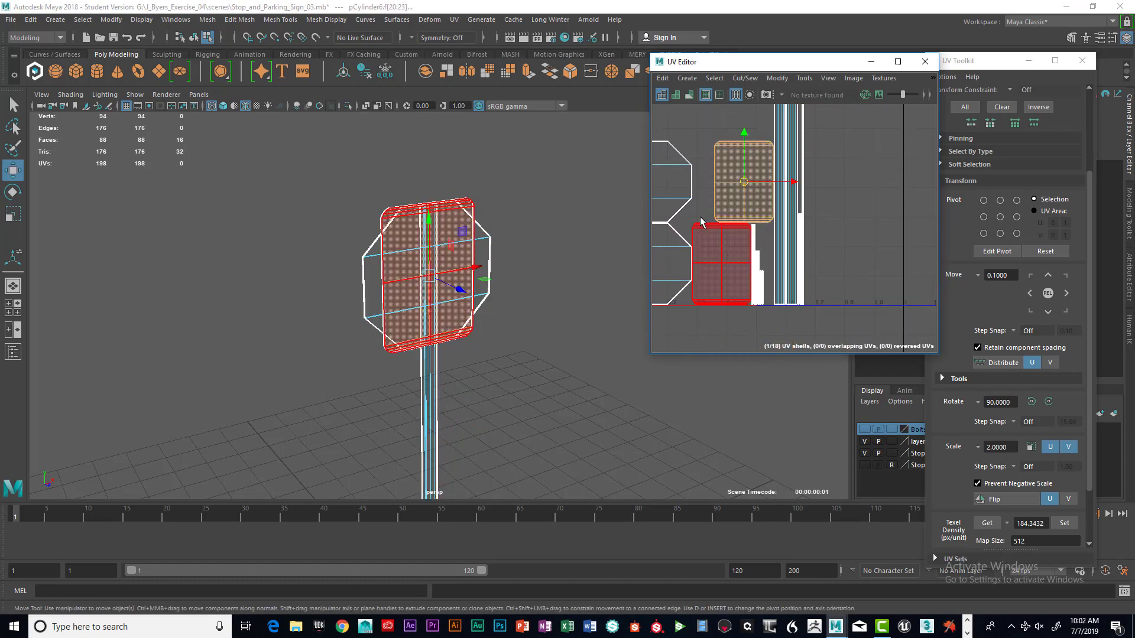
# - Examine the spacing around the lower rounded panel shell, its narrow edge strips and the neighbouring post shells
pyautogui.click(706, 231)
pyautogui.scroll(3, 763, 288)
pyautogui.keyDown('alt'); pyautogui.moveTo(758, 285); pyautogui.dragTo(785, 245, button='middle'); pyautogui.keyUp('alt')
pyautogui.scroll(-3, 825, 286)
pyautogui.scroll(3, 818, 285)
pyautogui.scroll(3, 787, 308)
pyautogui.scroll(3, 748, 264)
pyautogui.scroll(-3, 746, 260)
pyautogui.scroll(-2, 756, 193)
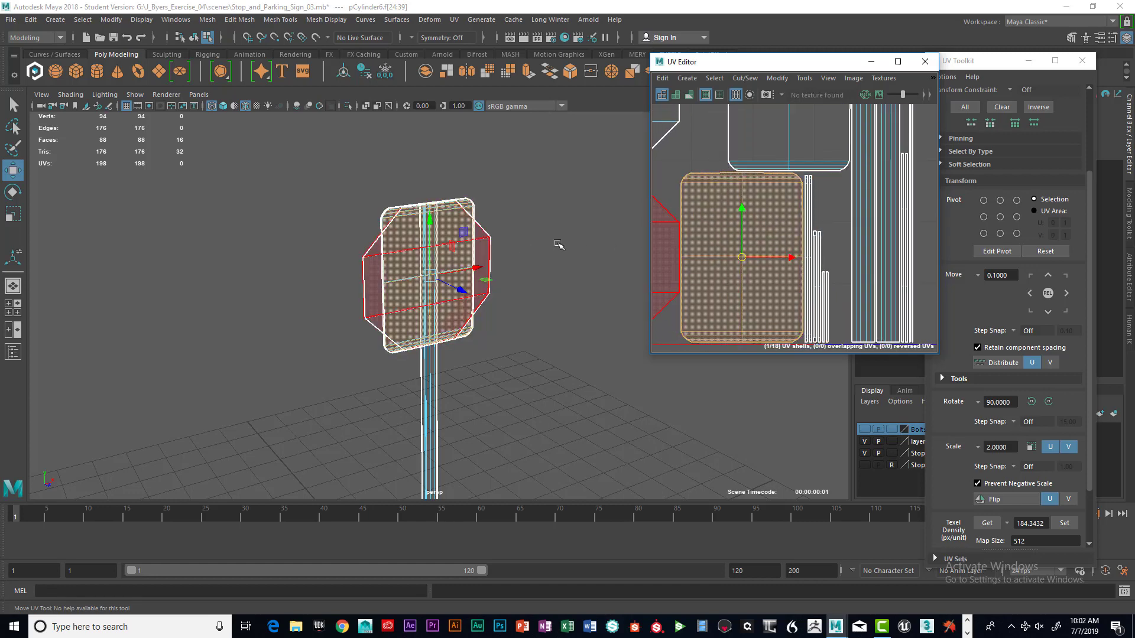
pyautogui.click(809, 179)
pyautogui.scroll(-2, 824, 216)
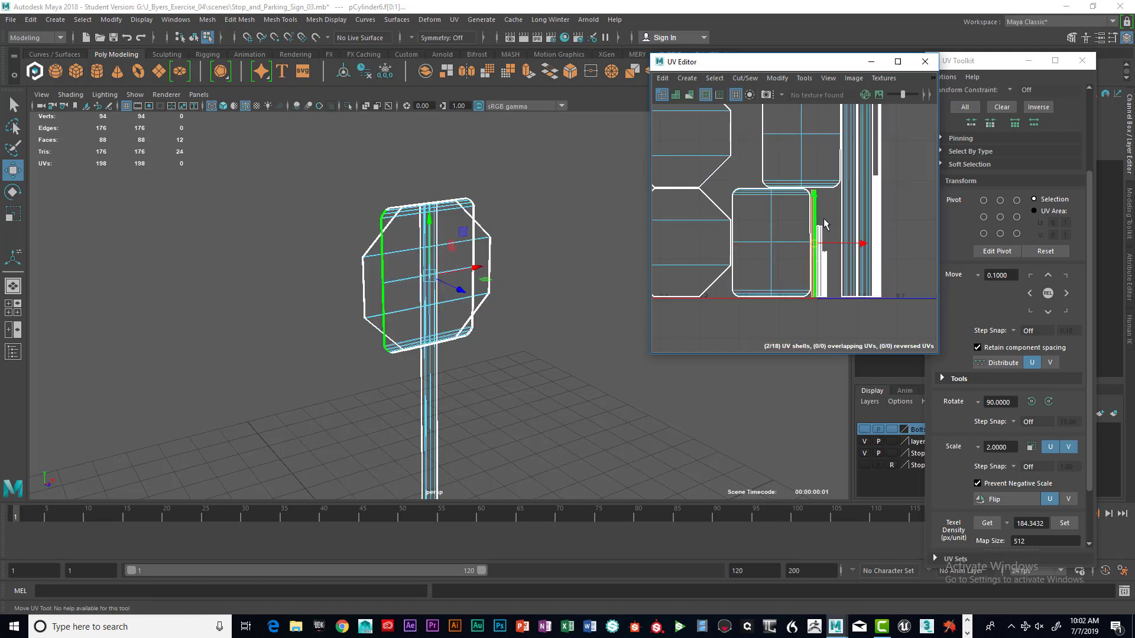
pyautogui.click(849, 260)
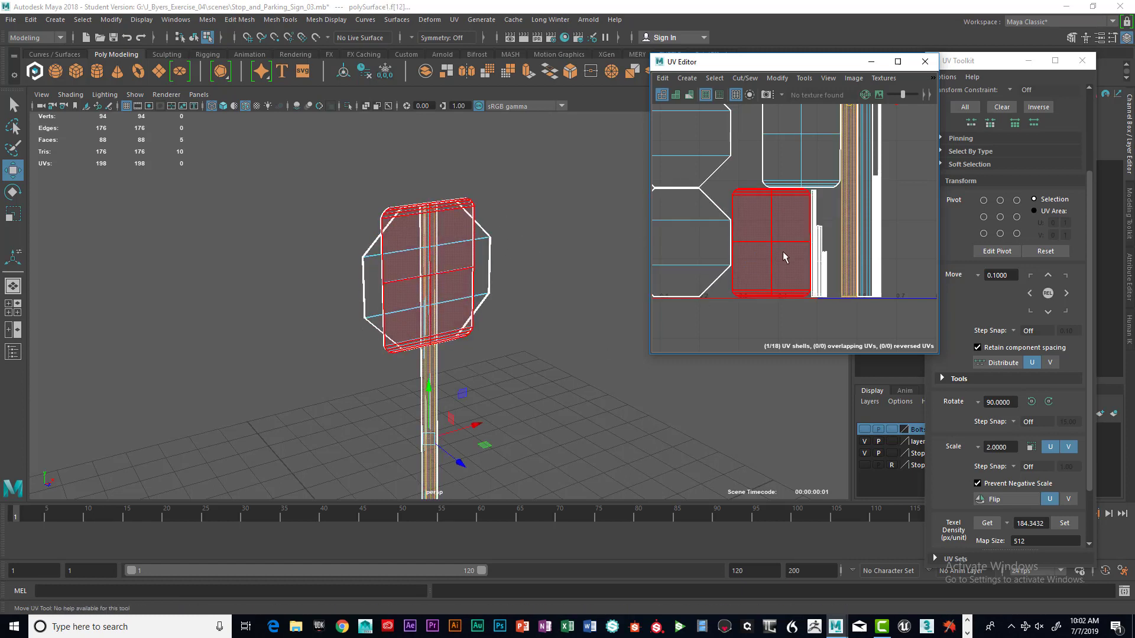
# - Switch the viewport to shaded display and check which sign faces the upper octagon and upper rounded panel shells cover
pyautogui.scroll(-2, 782, 251)
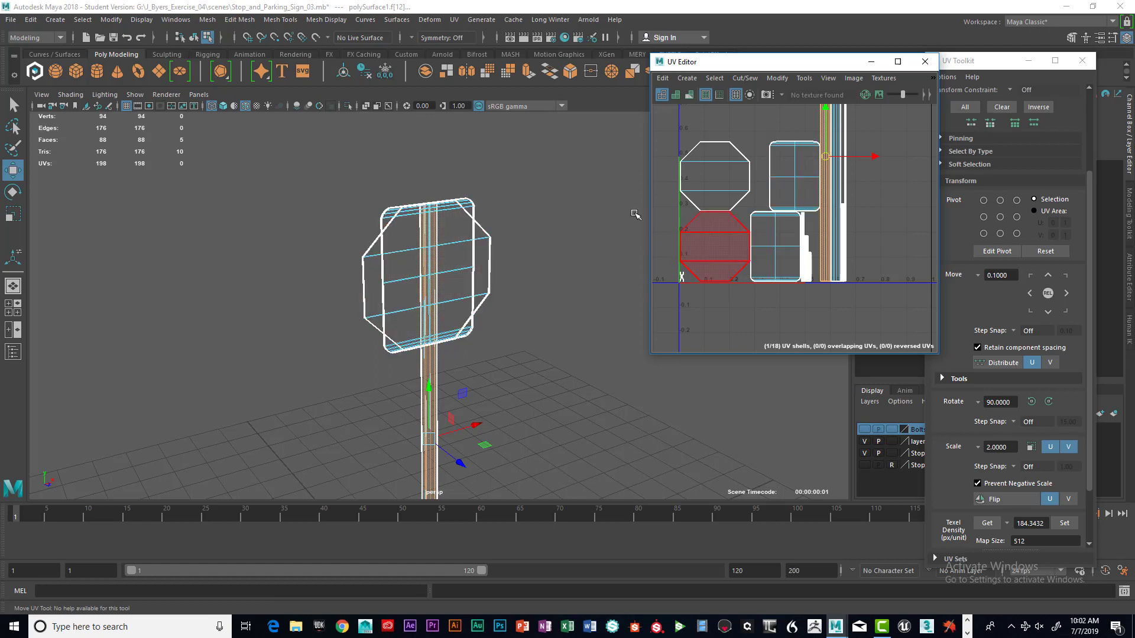
pyautogui.press('5')
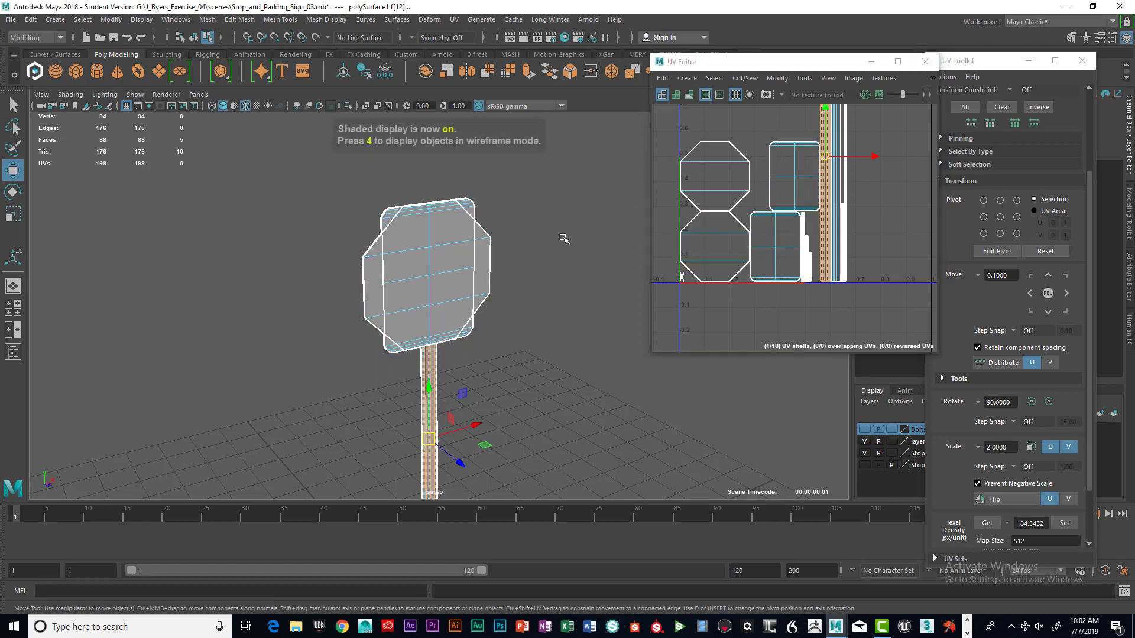
pyautogui.click(717, 170)
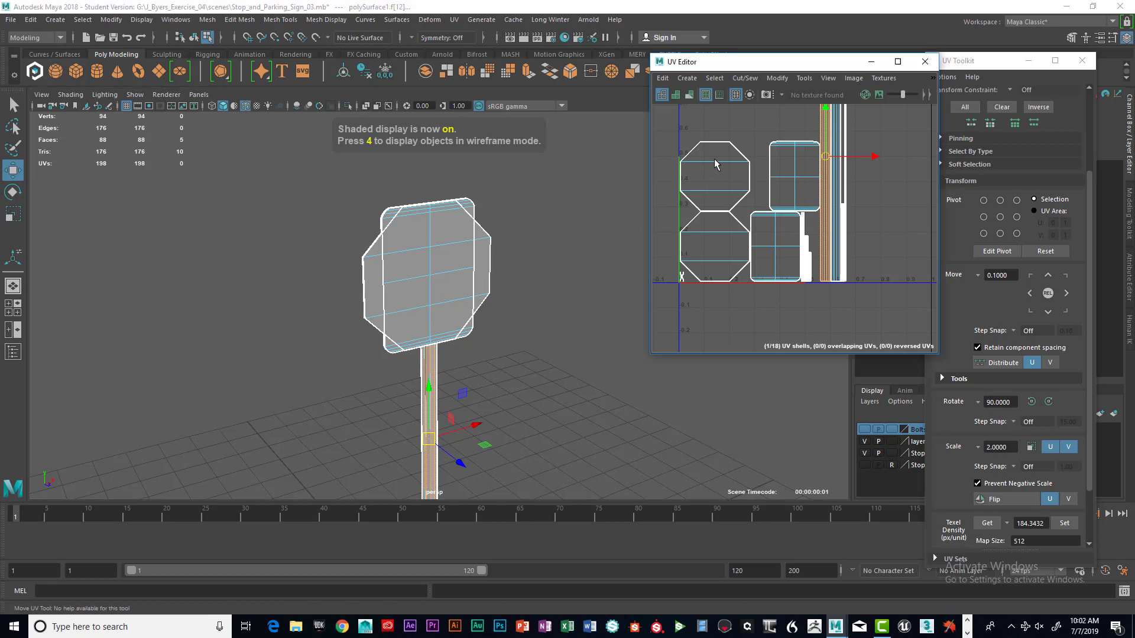
pyautogui.keyDown('alt'); pyautogui.moveTo(514, 309); pyautogui.dragTo(519, 264); pyautogui.keyUp('alt')
pyautogui.keyDown('alt'); pyautogui.moveTo(519, 264); pyautogui.dragTo(543, 322, button='middle'); pyautogui.keyUp('alt')
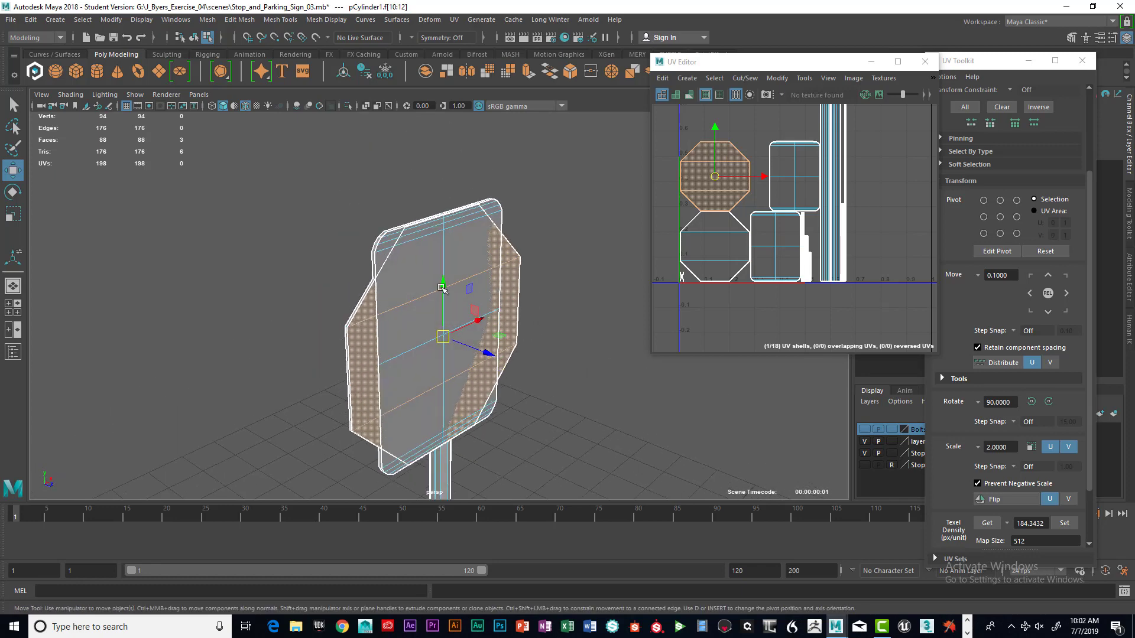
pyautogui.click(783, 173)
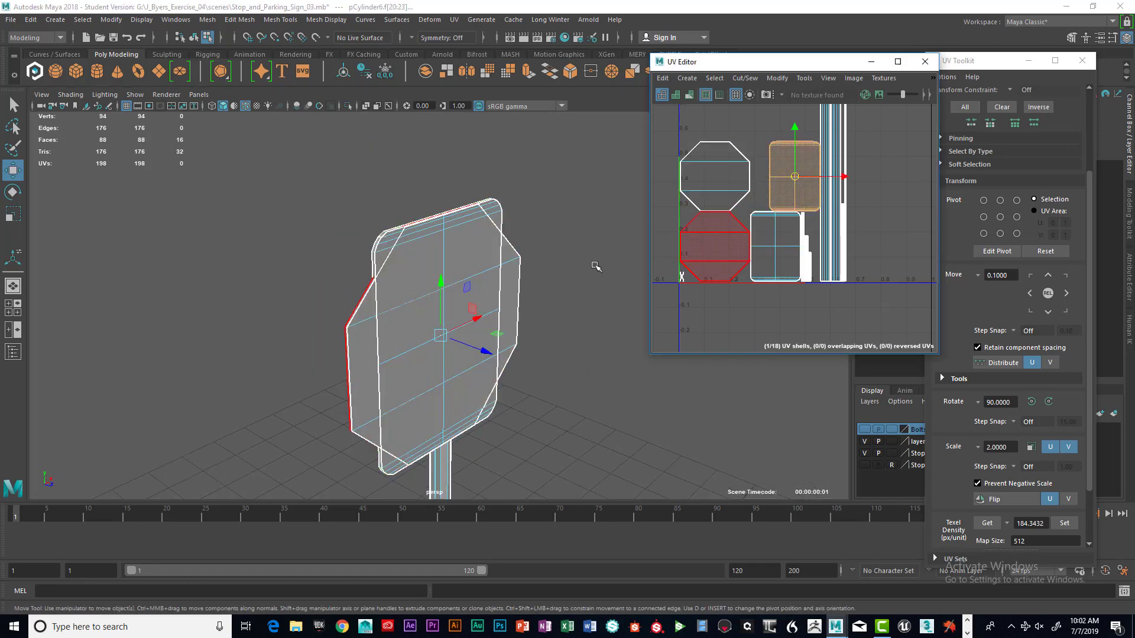
pyautogui.keyDown('alt'); pyautogui.moveTo(502, 319); pyautogui.dragTo(585, 308); pyautogui.keyUp('alt')
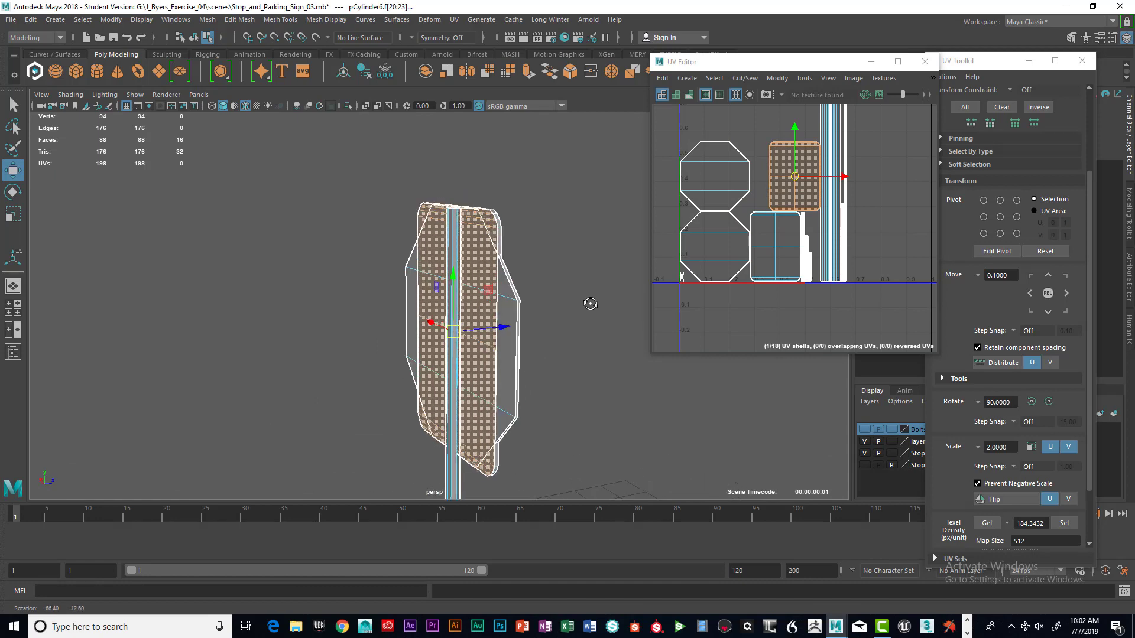
pyautogui.keyDown('alt'); pyautogui.moveTo(538, 272); pyautogui.dragTo(597, 283); pyautogui.keyUp('alt')
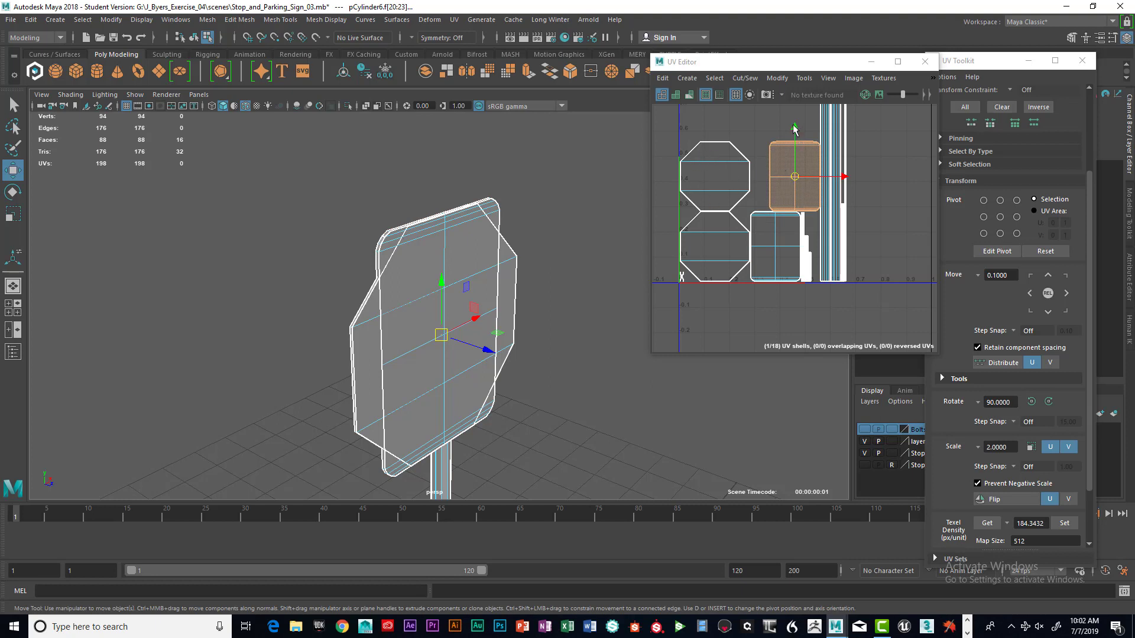
# - Swap the vertical order of the two rounded panel shells and align the back panel shell directly below the front one
pyautogui.moveTo(794, 129); pyautogui.dragTo(794, 281)
pyautogui.click(771, 251)
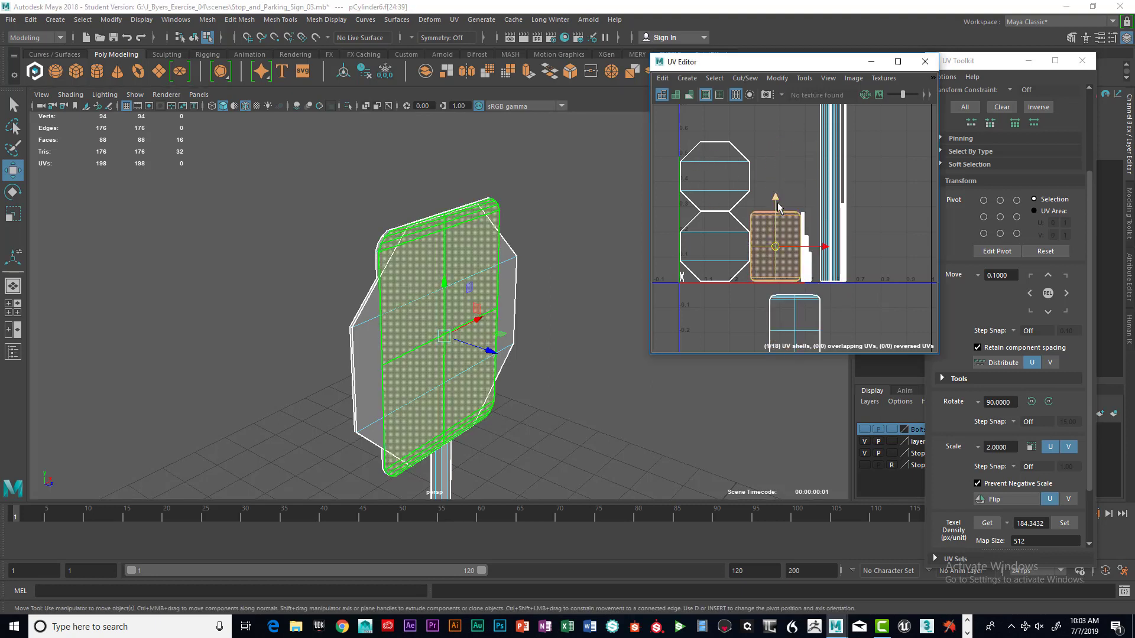
pyautogui.moveTo(778, 207); pyautogui.dragTo(778, 115)
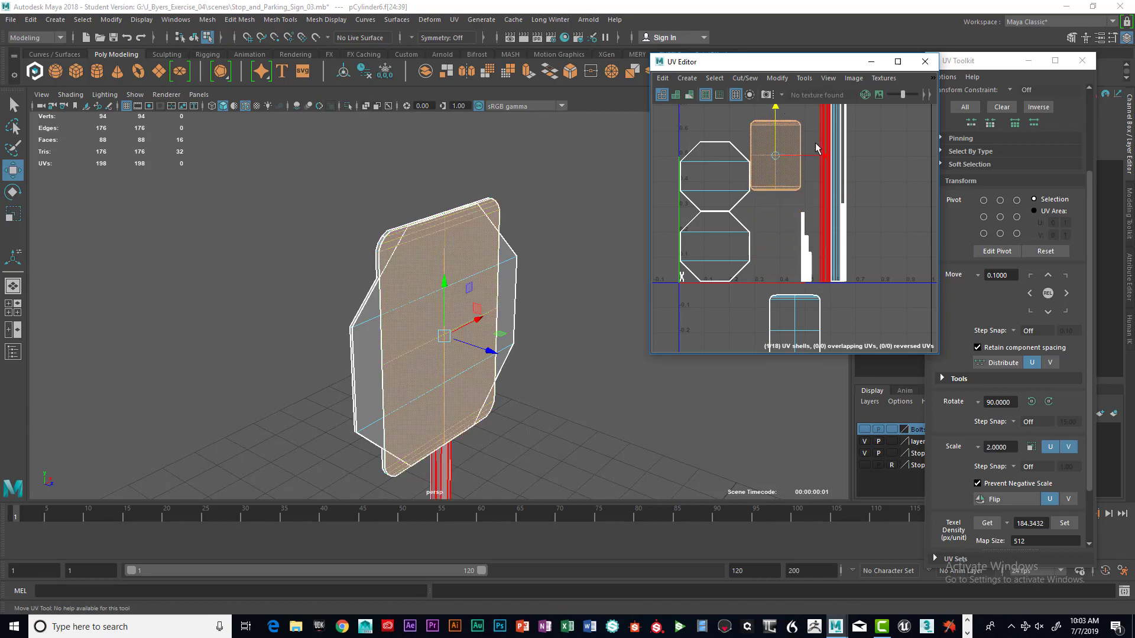
pyautogui.click(789, 305)
pyautogui.moveTo(790, 272); pyautogui.dragTo(787, 189)
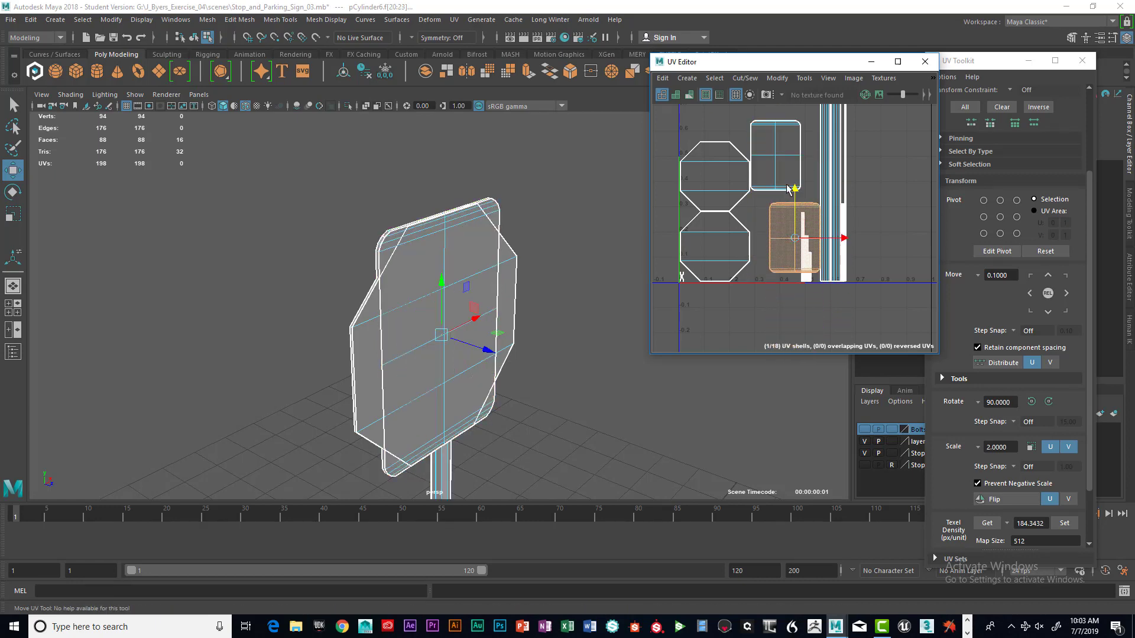
pyautogui.moveTo(843, 240); pyautogui.dragTo(823, 242)
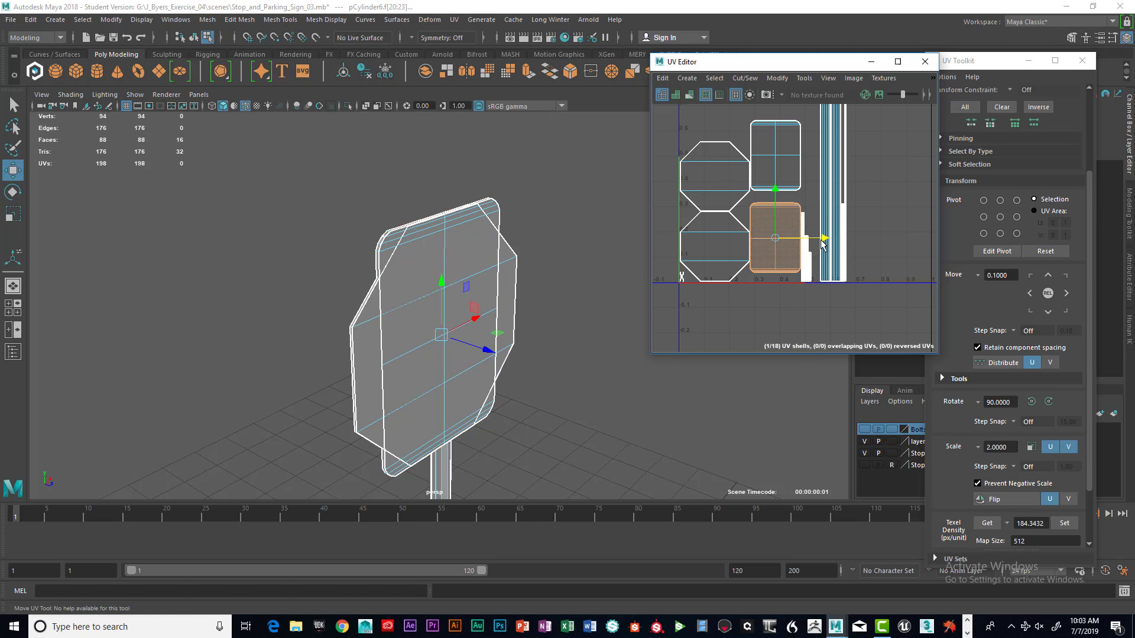
# - Move the post shells and their adjoining strips sideways to the right edge of the 0–1 UV square
pyautogui.scroll(8, 819, 241)
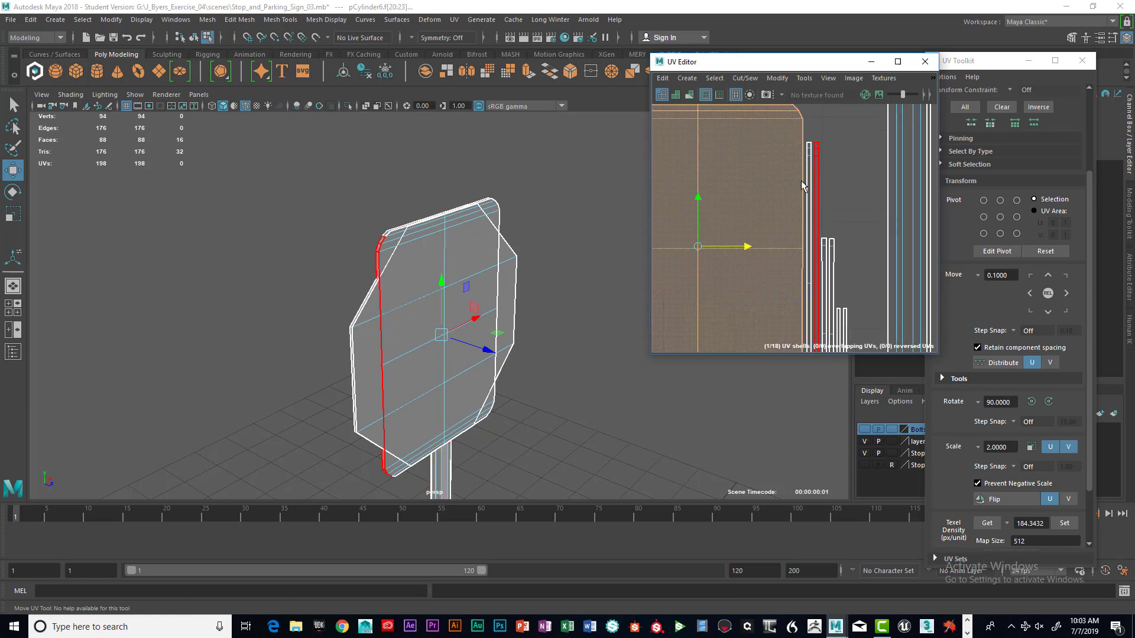
pyautogui.scroll(-6, 830, 183)
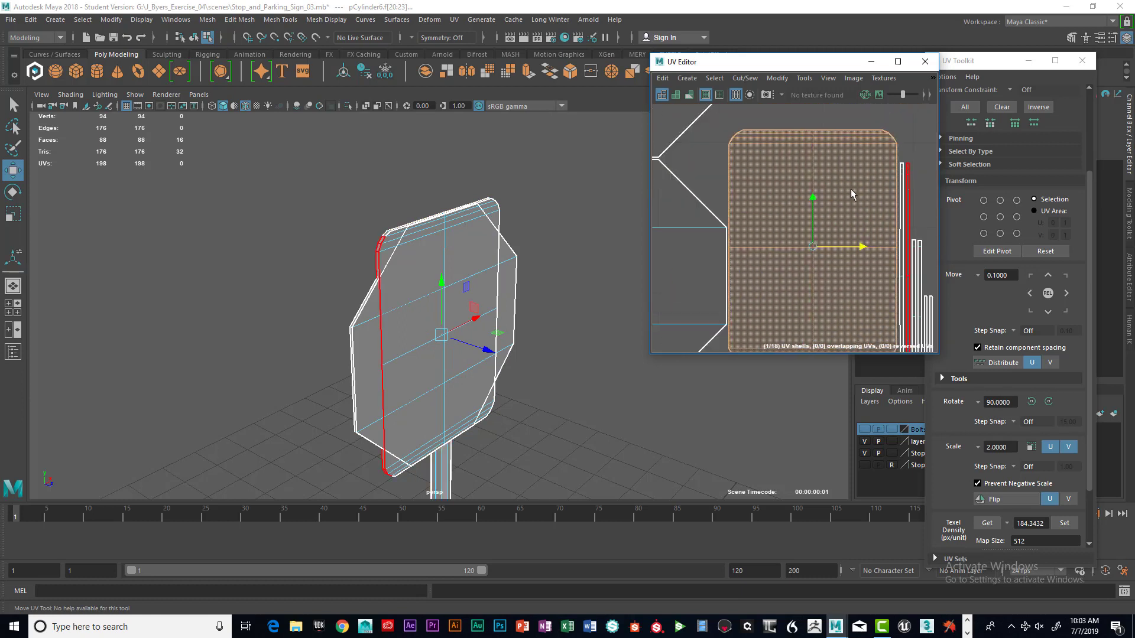
pyautogui.scroll(-6, 838, 189)
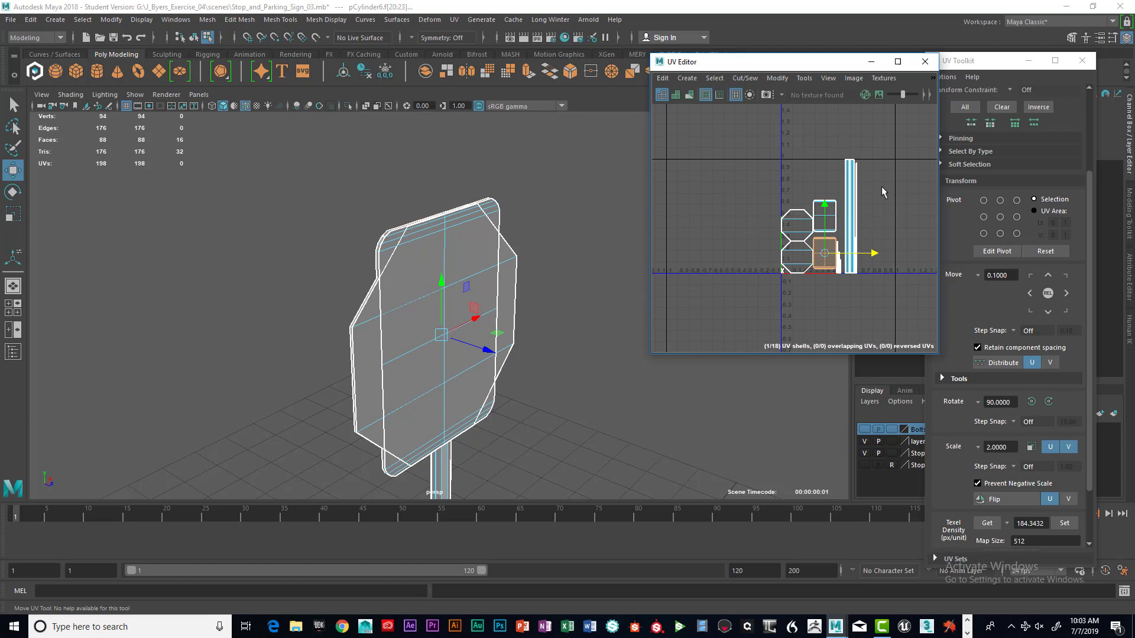
pyautogui.scroll(2, 881, 186)
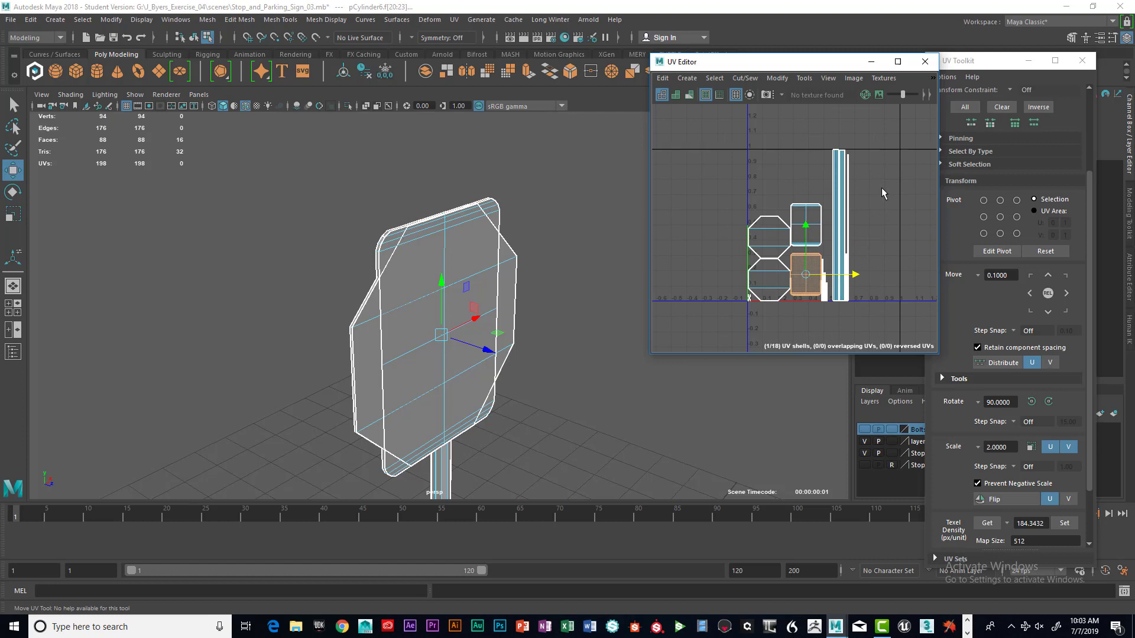
pyautogui.scroll(2, 867, 209)
pyautogui.scroll(-3, 851, 198)
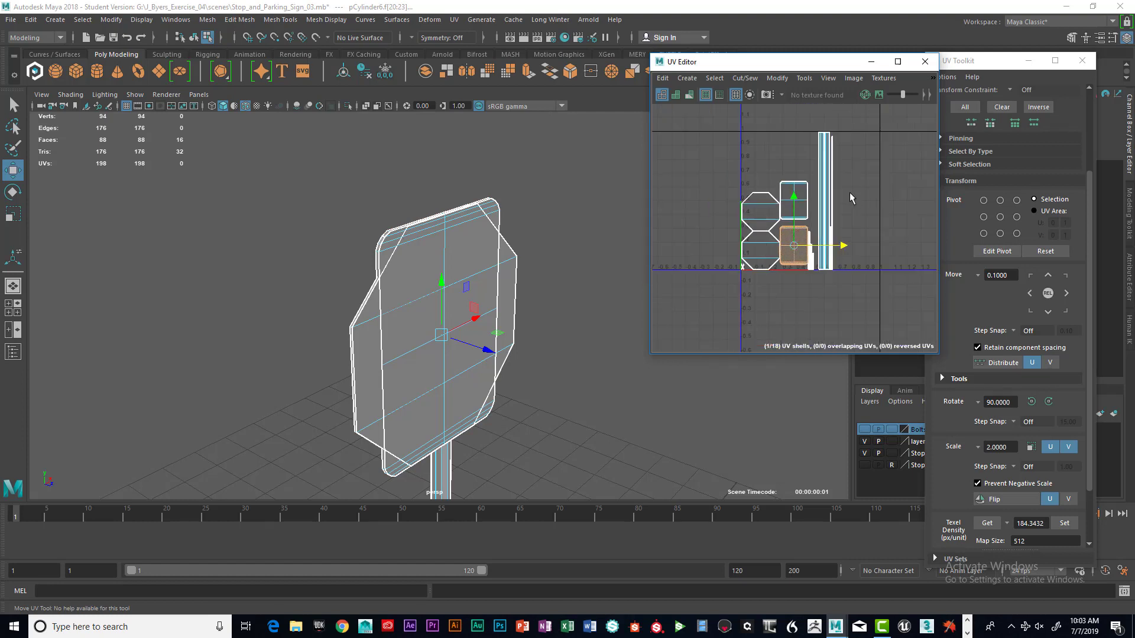
pyautogui.keyDown('alt'); pyautogui.moveTo(816, 123); pyautogui.dragTo(784, 127, button='middle'); pyautogui.keyUp('alt')
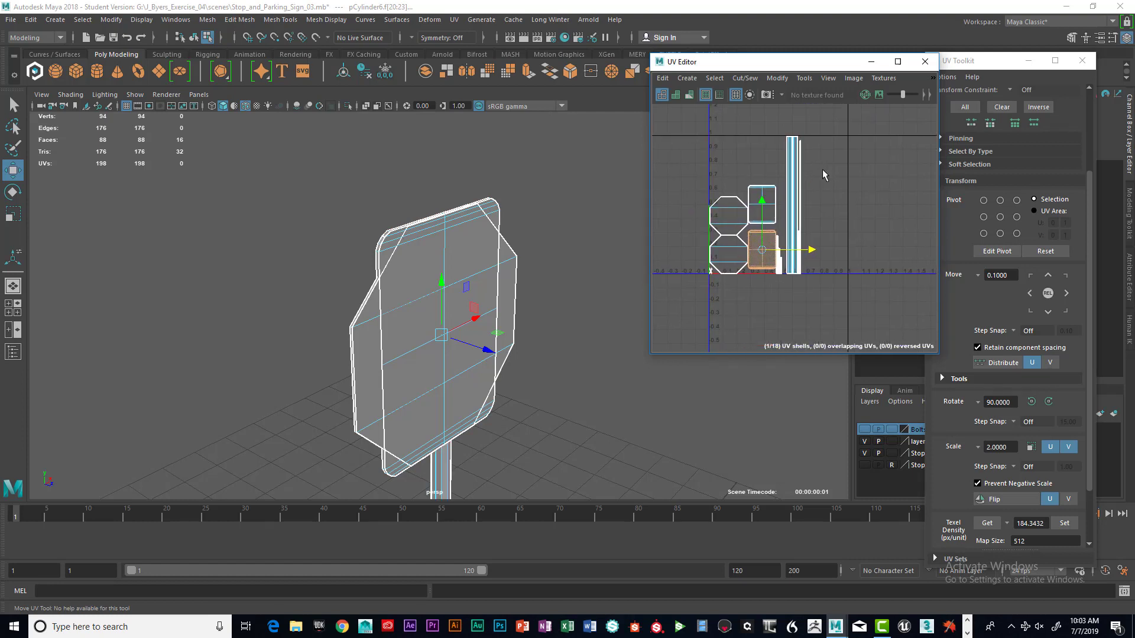
pyautogui.moveTo(784, 127); pyautogui.dragTo(847, 314)
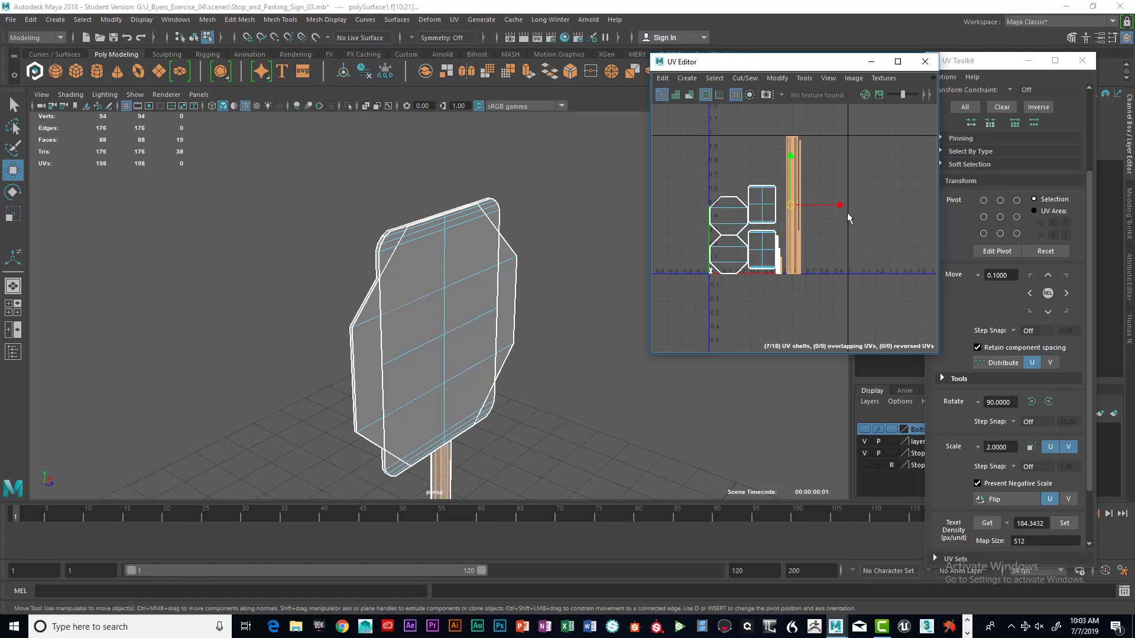
pyautogui.moveTo(841, 206); pyautogui.dragTo(887, 208)
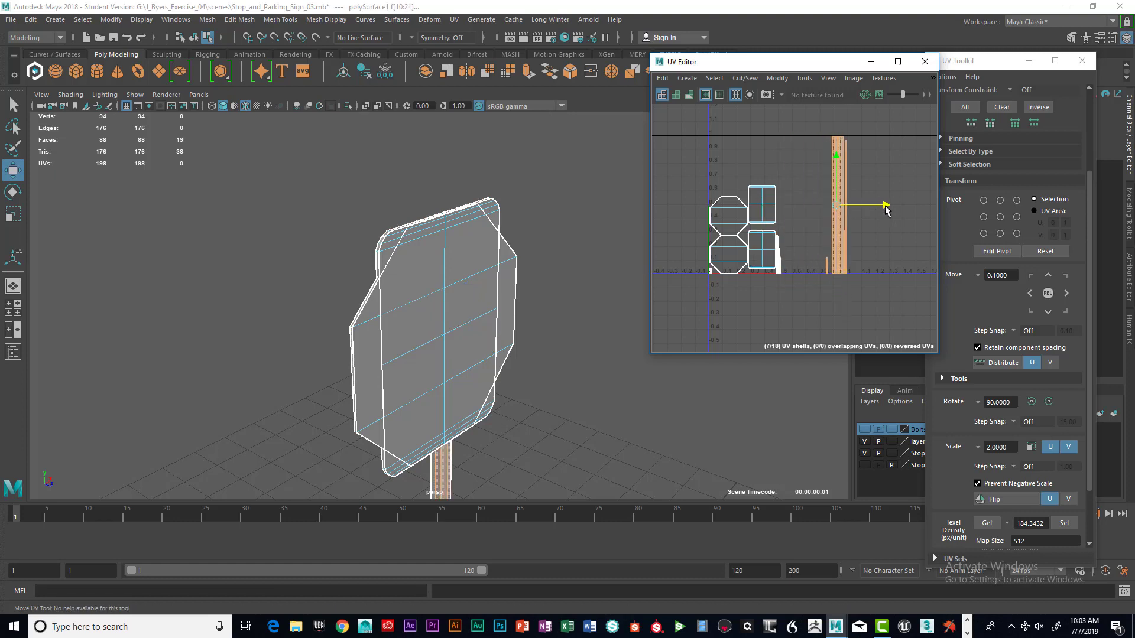
# - Move the narrow edge strip shells from beside the lower rounded panel toward the post shells
pyautogui.scroll(6, 849, 247)
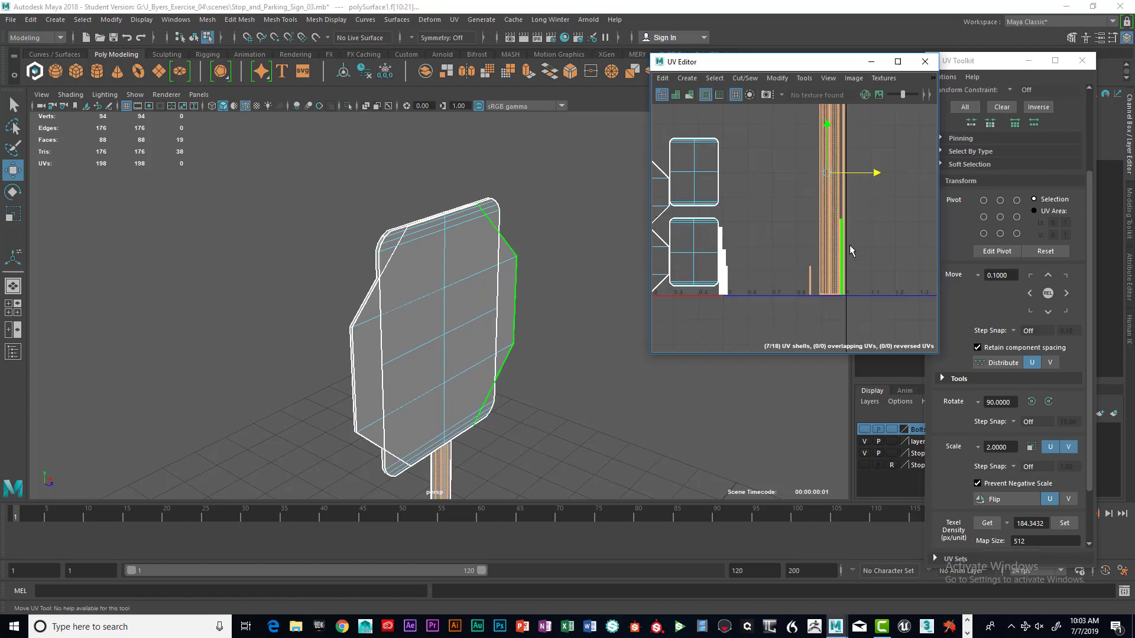
pyautogui.keyDown('alt'); pyautogui.moveTo(755, 247); pyautogui.dragTo(925, 193, button='middle'); pyautogui.keyUp('alt')
pyautogui.moveTo(792, 282); pyautogui.dragTo(703, 319)
pyautogui.moveTo(765, 223); pyautogui.dragTo(936, 224)
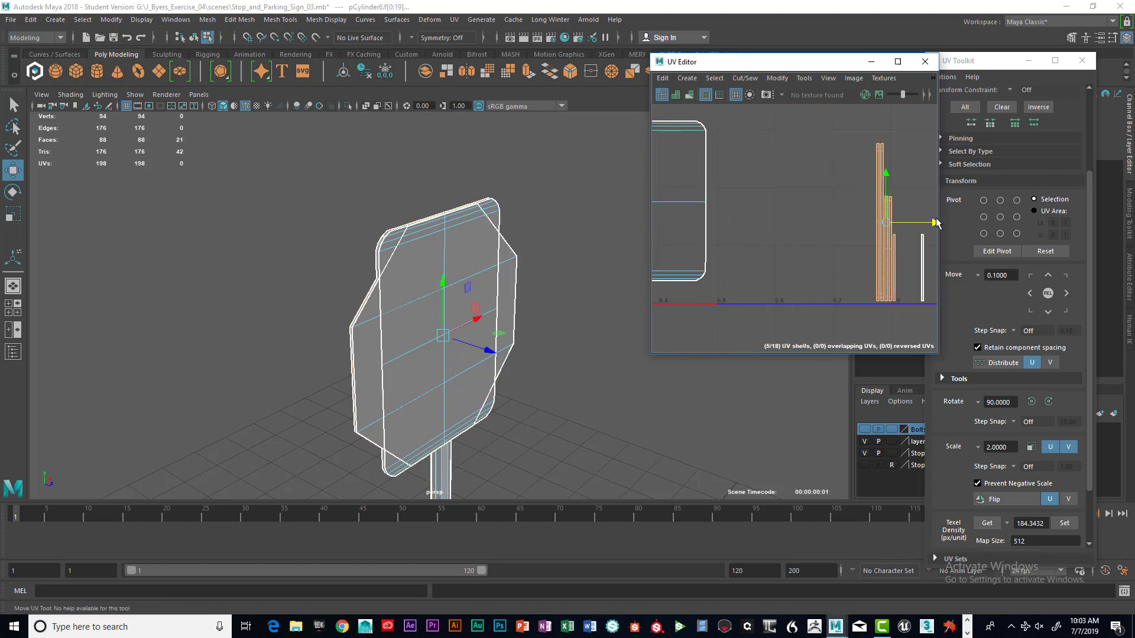
pyautogui.scroll(-4, 782, 247)
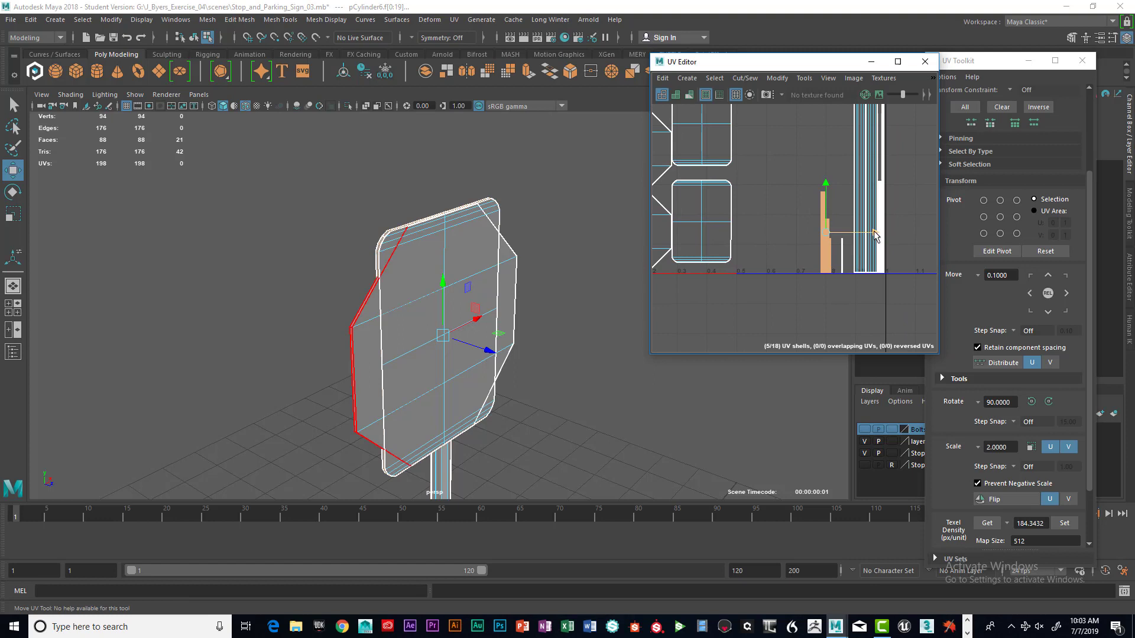
pyautogui.moveTo(873, 231); pyautogui.dragTo(885, 233)
# - Add the remaining short strip to the selection and move all the edge strips up against the post shells
pyautogui.scroll(3, 883, 234)
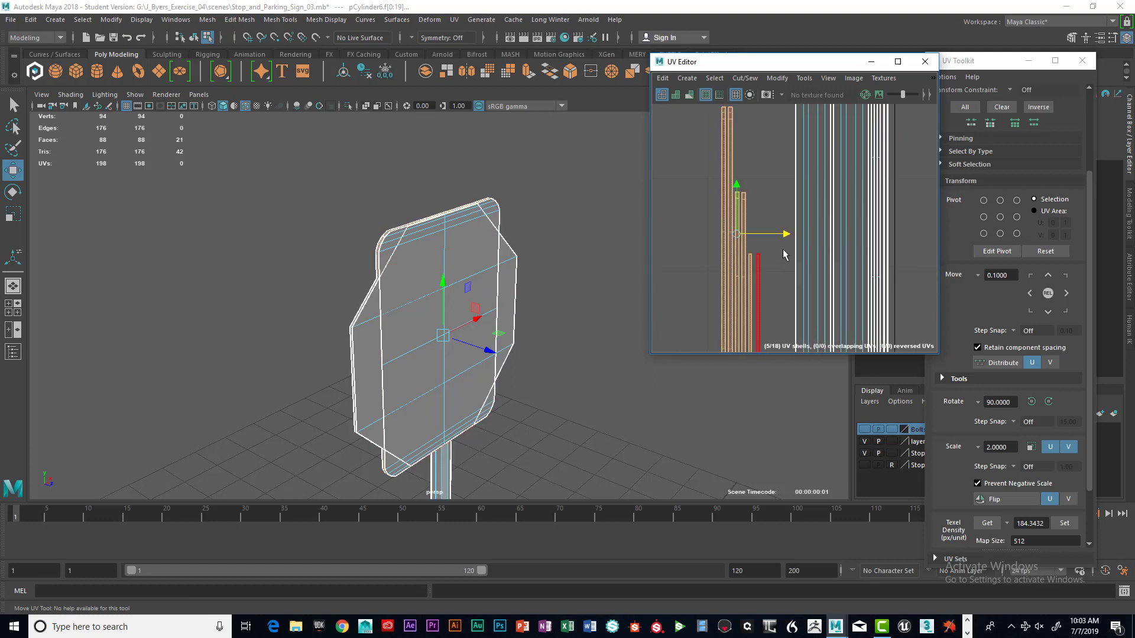
pyautogui.keyDown('shift'); pyautogui.moveTo(775, 277); pyautogui.dragTo(773, 273); pyautogui.keyUp('shift')
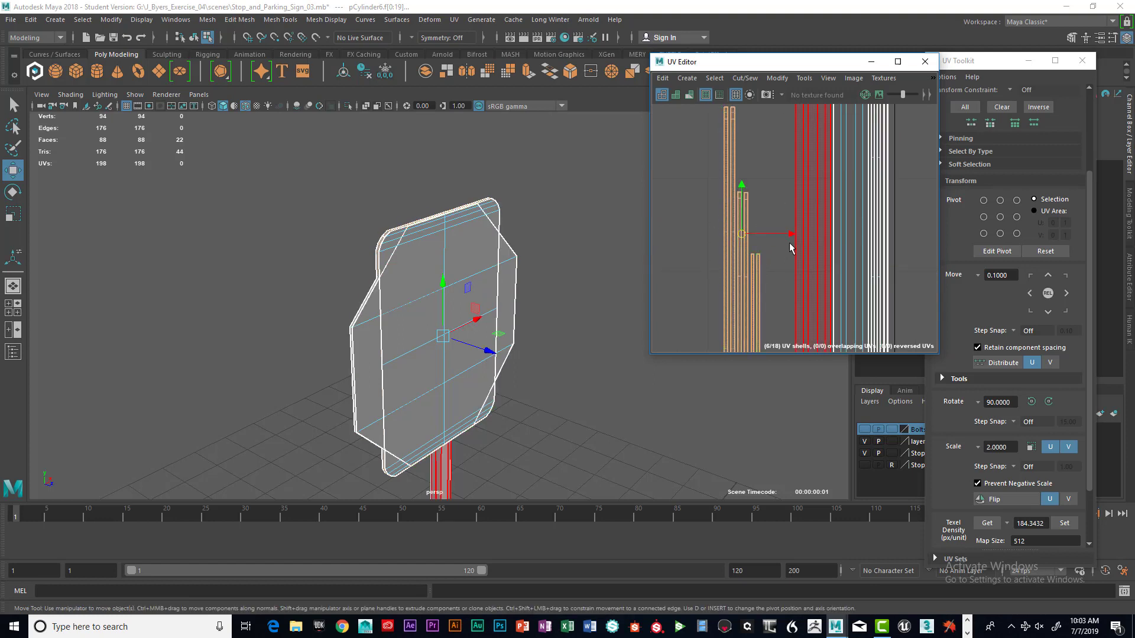
pyautogui.moveTo(787, 234); pyautogui.dragTo(821, 234)
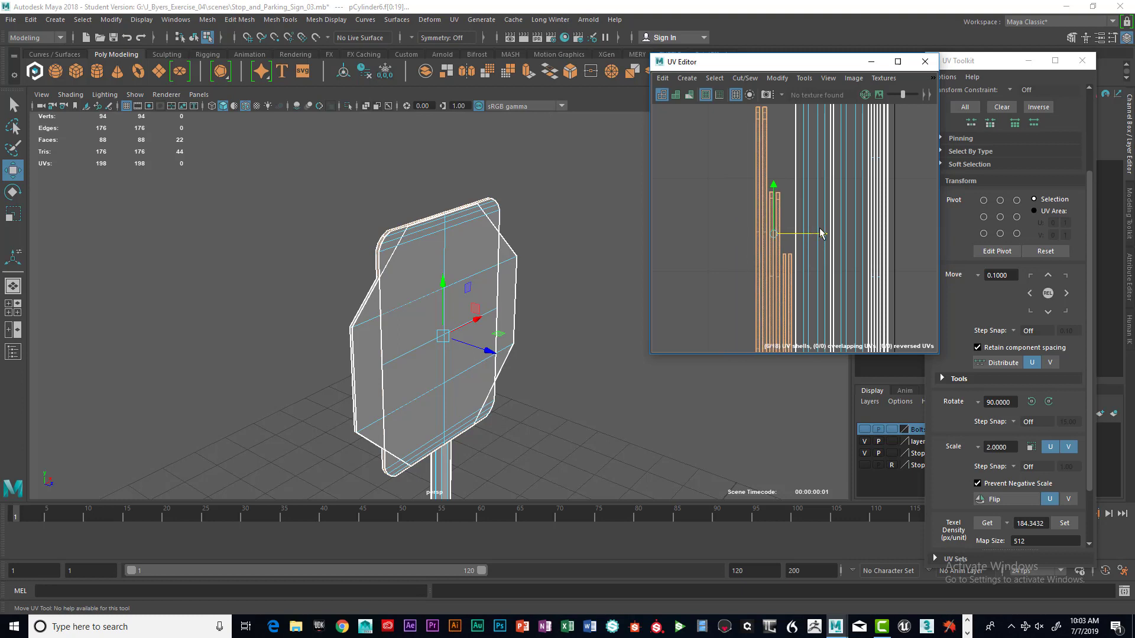
# - Move the two rounded panel shells together toward the post shells and raise them in UV space
pyautogui.scroll(-4, 820, 234)
pyautogui.keyDown('alt'); pyautogui.moveTo(805, 230); pyautogui.dragTo(827, 306, button='middle'); pyautogui.keyUp('alt')
pyautogui.keyDown('alt'); pyautogui.moveTo(793, 209); pyautogui.dragTo(793, 143, button='middle'); pyautogui.keyUp('alt')
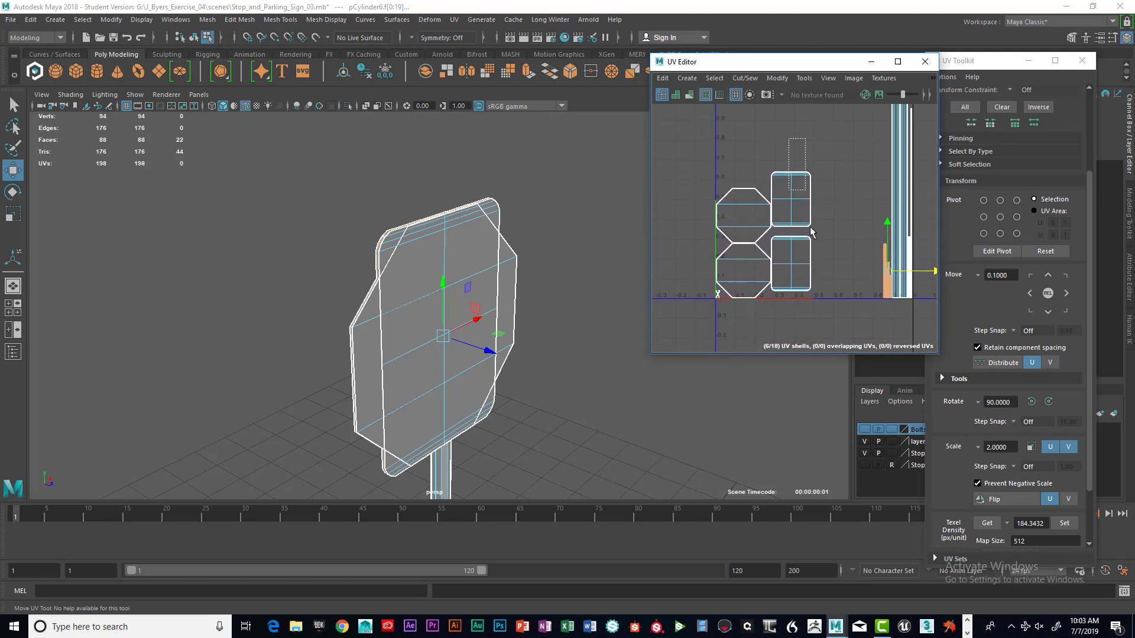
pyautogui.moveTo(809, 230); pyautogui.dragTo(817, 286)
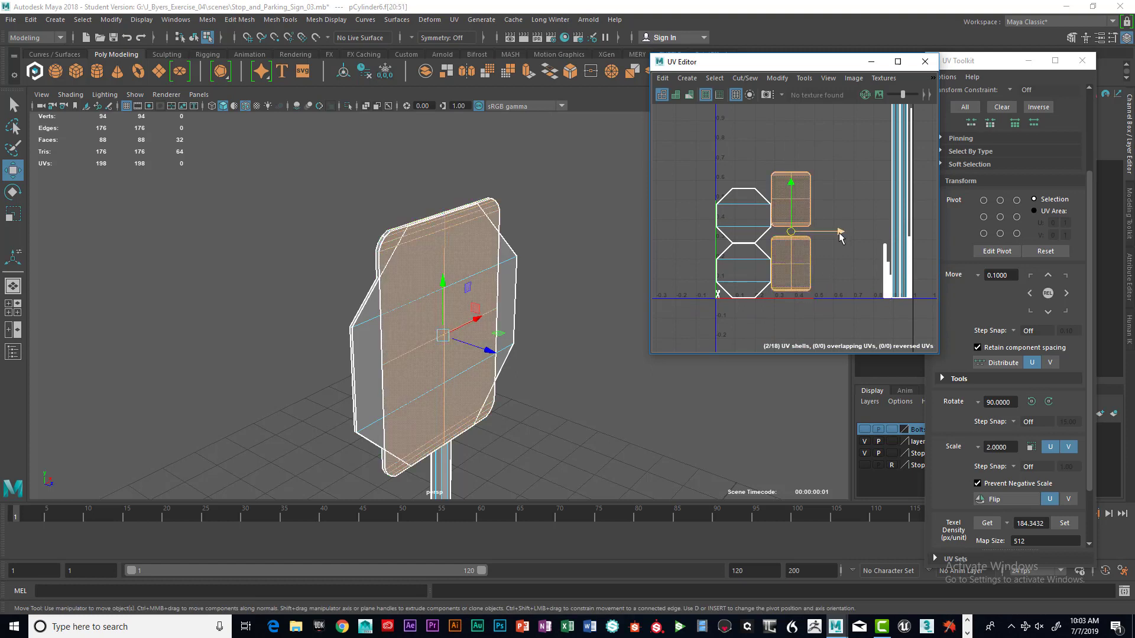
pyautogui.moveTo(842, 231); pyautogui.dragTo(897, 232)
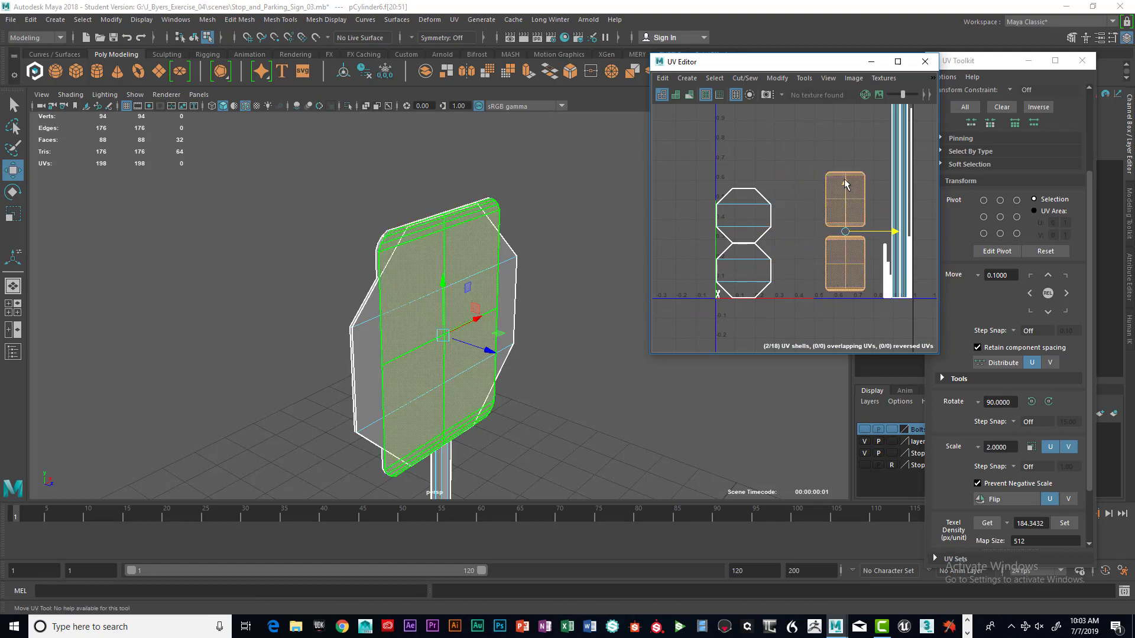
pyautogui.moveTo(844, 185); pyautogui.dragTo(845, 132)
pyautogui.keyDown('alt'); pyautogui.moveTo(843, 185); pyautogui.dragTo(809, 182, button='middle'); pyautogui.keyUp('alt')
pyautogui.keyDown('alt'); pyautogui.moveTo(810, 182); pyautogui.dragTo(752, 192, button='right'); pyautogui.keyUp('alt')
pyautogui.moveTo(714, 186)
pyautogui.keyDown('alt'); pyautogui.mouseDown(button='middle')
pyautogui.moveTo(718, 201)
pyautogui.moveTo(737, 185)
pyautogui.mouseUp(button='middle'); pyautogui.keyUp('alt')
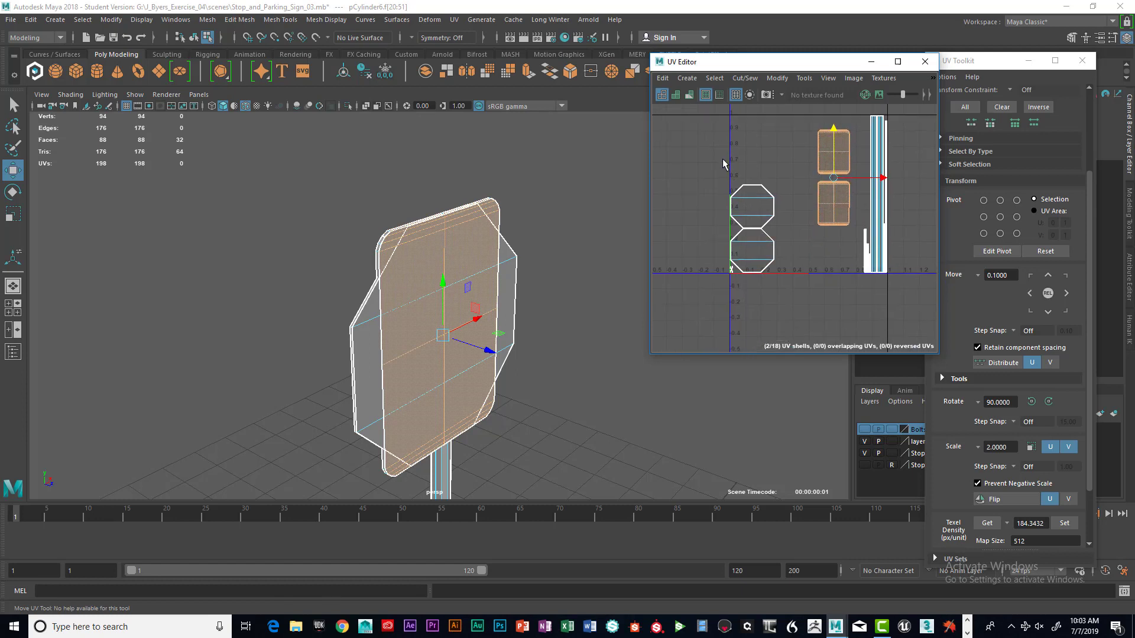
# - Select only the two rounded panel shells and place them beside the octagon shells, just above the bottom UV border
pyautogui.keyDown('shift'); pyautogui.moveTo(723, 164); pyautogui.dragTo(784, 293); pyautogui.keyUp('shift')
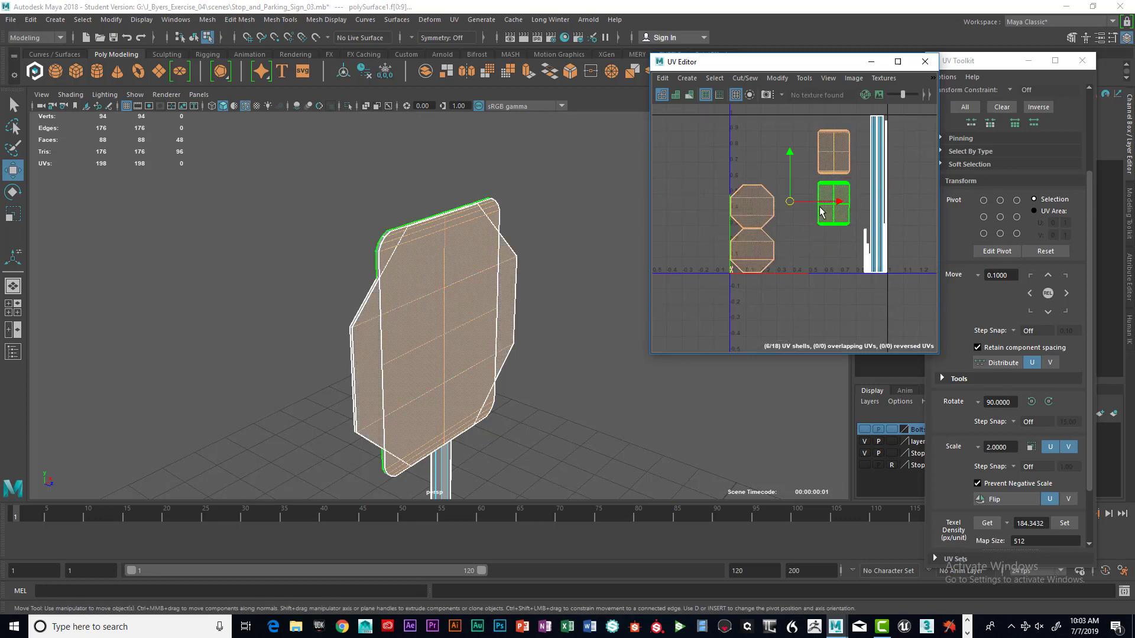
pyautogui.moveTo(807, 120); pyautogui.dragTo(851, 244)
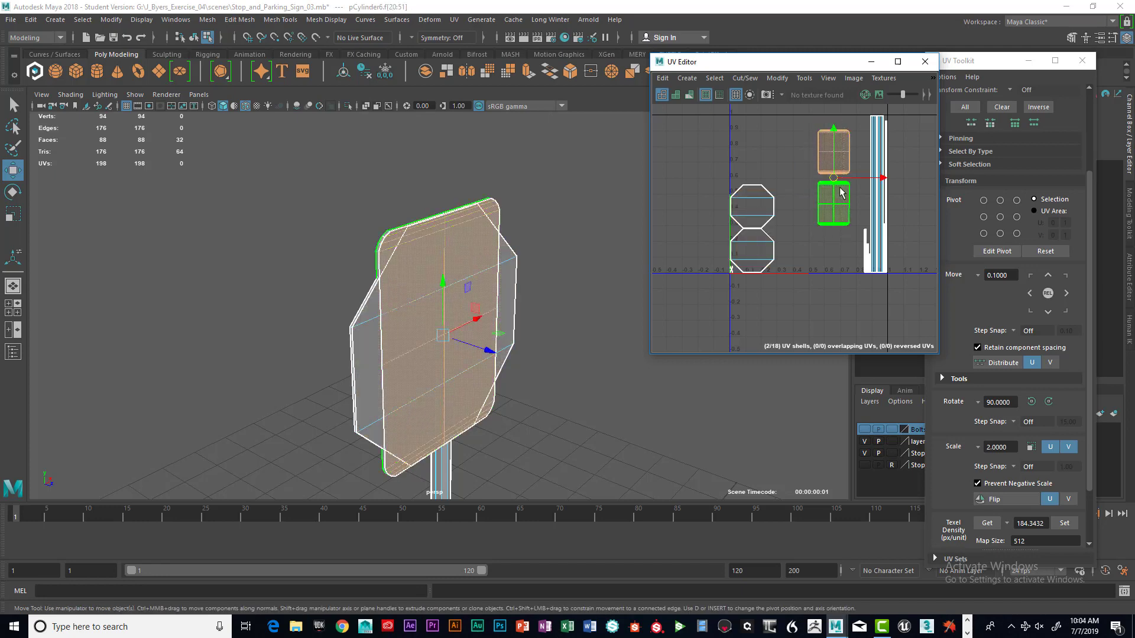
pyautogui.moveTo(833, 178); pyautogui.dragTo(792, 226)
# - Scale the octagon and rounded panel shells up uniformly and position them to fill the space beside the post and strip shells
pyautogui.moveTo(721, 172); pyautogui.dragTo(829, 278)
pyautogui.press('r')
pyautogui.click(792, 251)
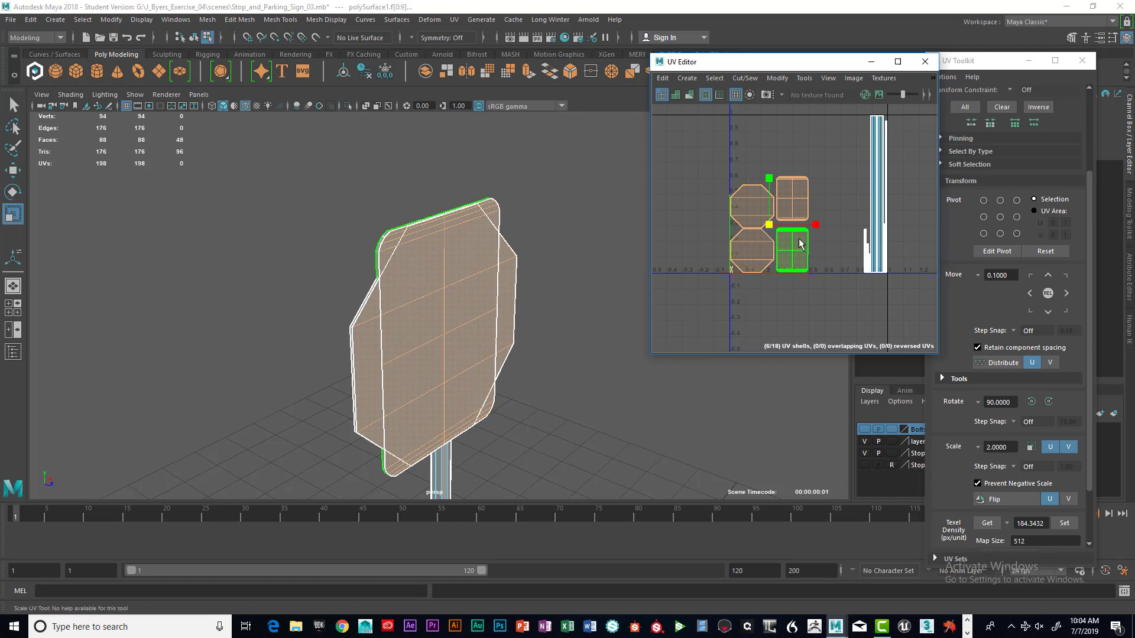
pyautogui.click(778, 218)
pyautogui.moveTo(768, 224); pyautogui.dragTo(798, 195)
pyautogui.press('w')
pyautogui.press('r')
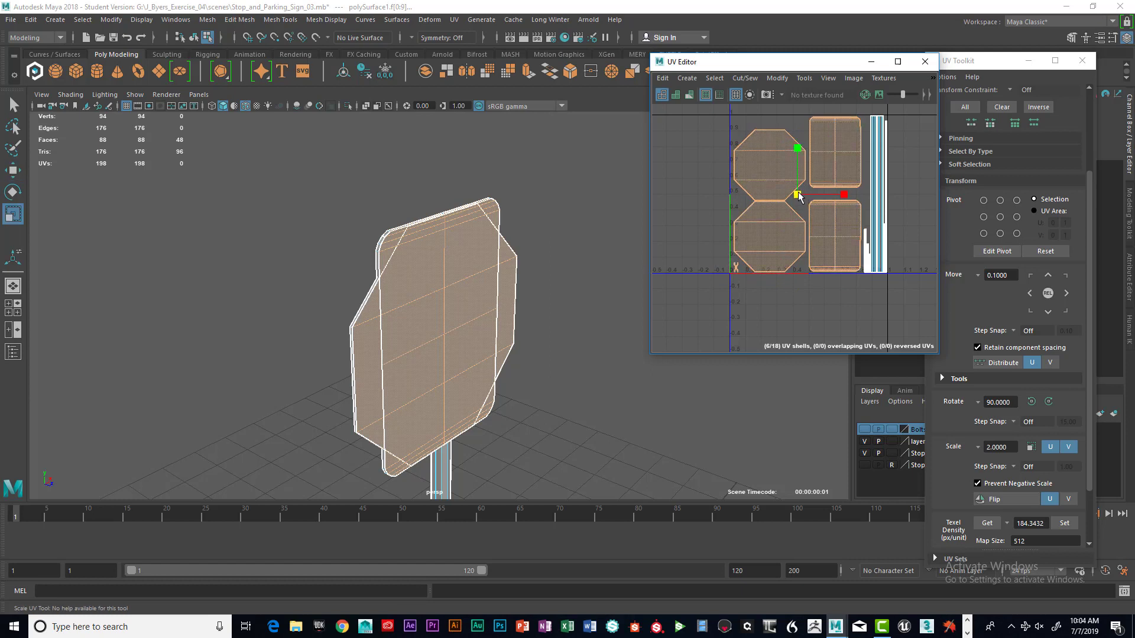
pyautogui.scroll(3, 774, 292)
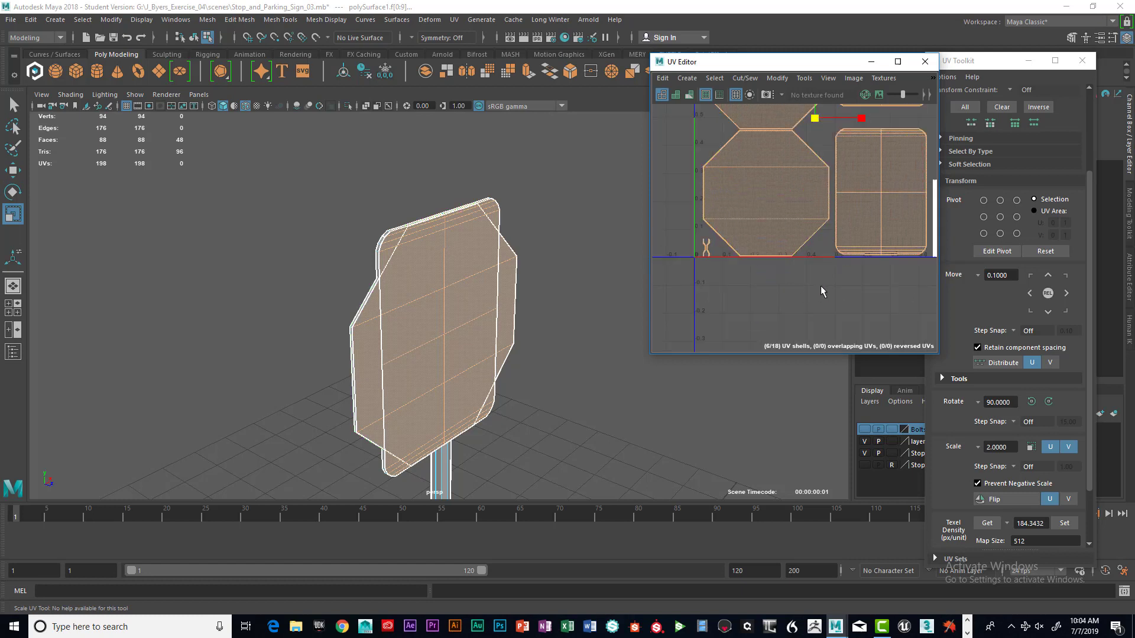
pyautogui.moveTo(820, 287)
pyautogui.keyDown('alt'); pyautogui.mouseDown(button='middle')
pyautogui.moveTo(777, 258)
pyautogui.moveTo(816, 272)
pyautogui.mouseUp(button='middle'); pyautogui.keyUp('alt')
pyautogui.scroll(-6, 793, 276)
pyautogui.scroll(5, 789, 255)
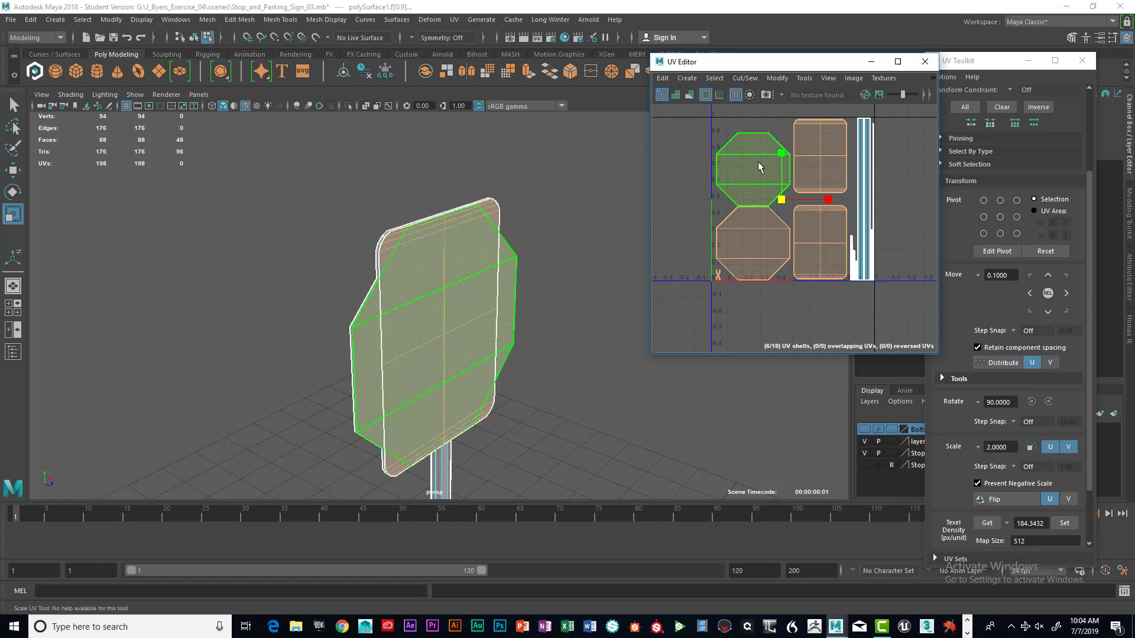
# - Move the UV Editor clear of the UV Toolkit and switch to UV shell selection with no shells selected
pyautogui.moveTo(759, 167)
pyautogui.mouseDown(button='right')
pyautogui.moveTo(752, 223)
pyautogui.moveTo(759, 168)
pyautogui.moveTo(770, 164)
pyautogui.mouseUp(button='right')
pyautogui.click(757, 154)
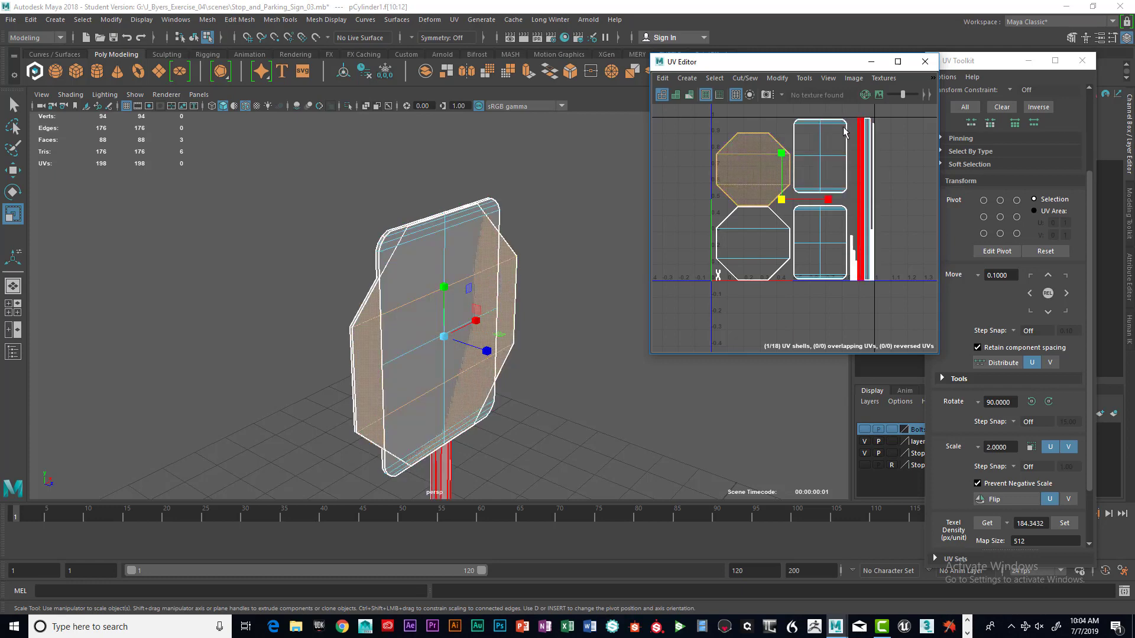
pyautogui.scroll(-2, 798, 205)
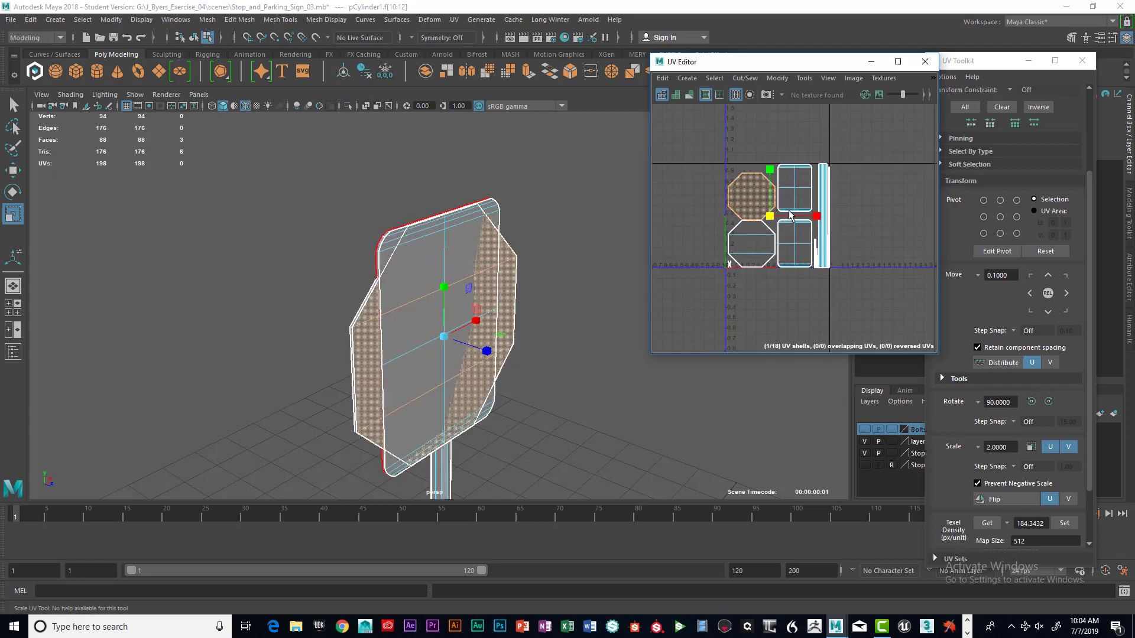
pyautogui.moveTo(803, 68); pyautogui.dragTo(693, 115)
pyautogui.rightClick(686, 239)
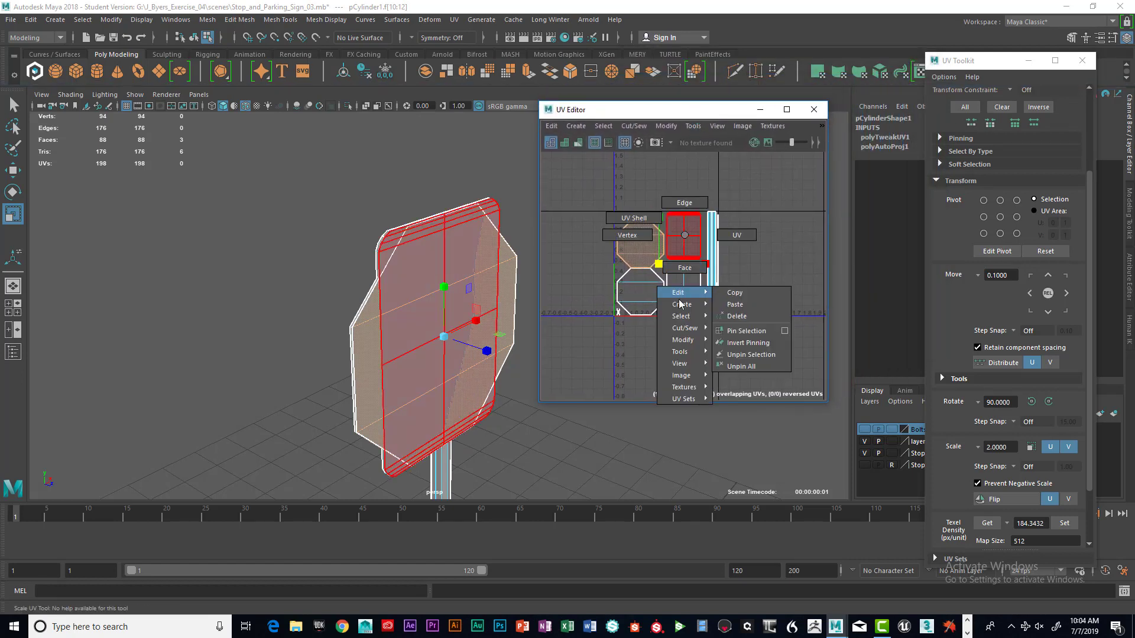
pyautogui.click(687, 235)
pyautogui.click(631, 239)
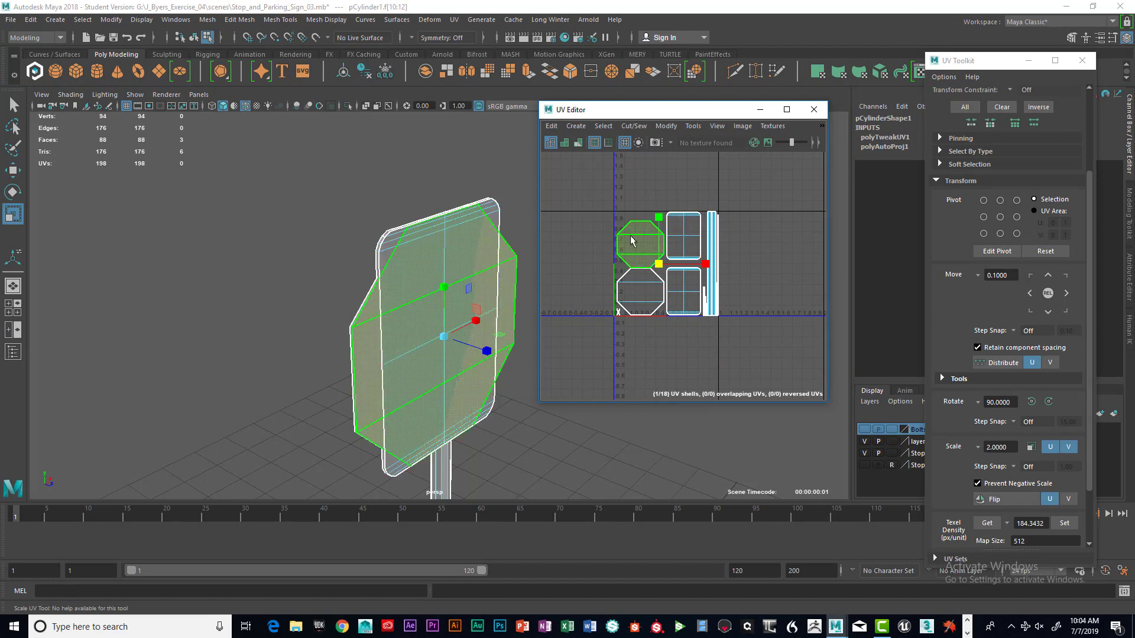
pyautogui.rightClick(631, 238)
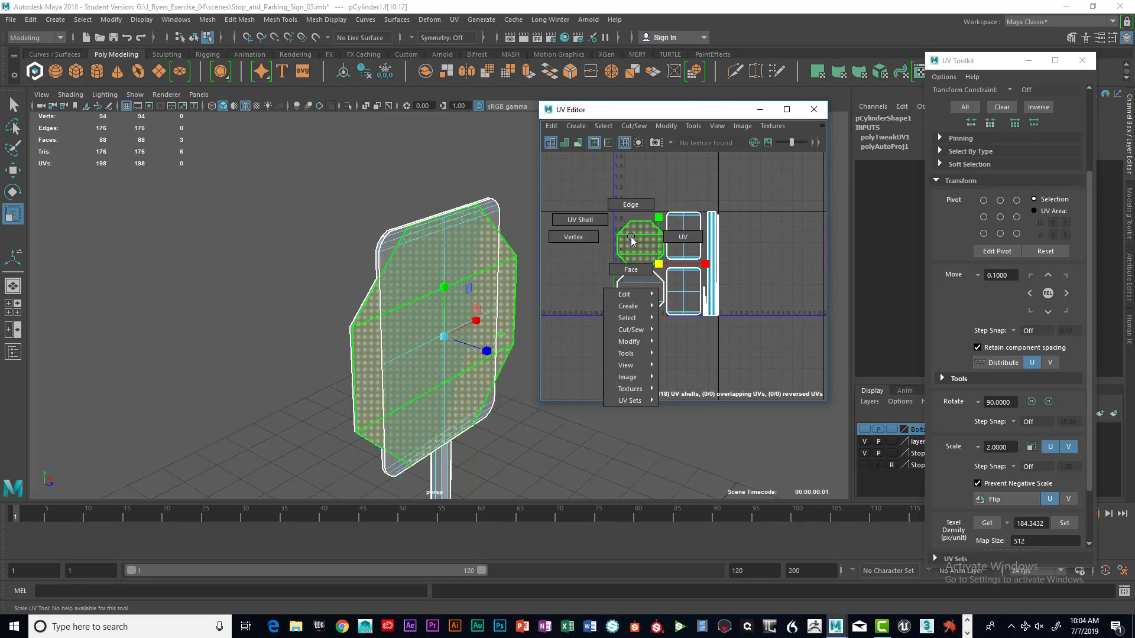
pyautogui.click(585, 220)
# - Widen the UV Editor window and display the checker map on the sign model and its UV layout
pyautogui.moveTo(725, 112)
pyautogui.mouseDown()
pyautogui.moveTo(706, 111)
pyautogui.moveTo(729, 111)
pyautogui.mouseUp()
pyautogui.keyDown('alt'); pyautogui.moveTo(529, 207); pyautogui.dragTo(511, 215); pyautogui.keyUp('alt')
pyautogui.keyDown('alt'); pyautogui.moveTo(511, 215); pyautogui.dragTo(420, 214, button='middle'); pyautogui.keyUp('alt')
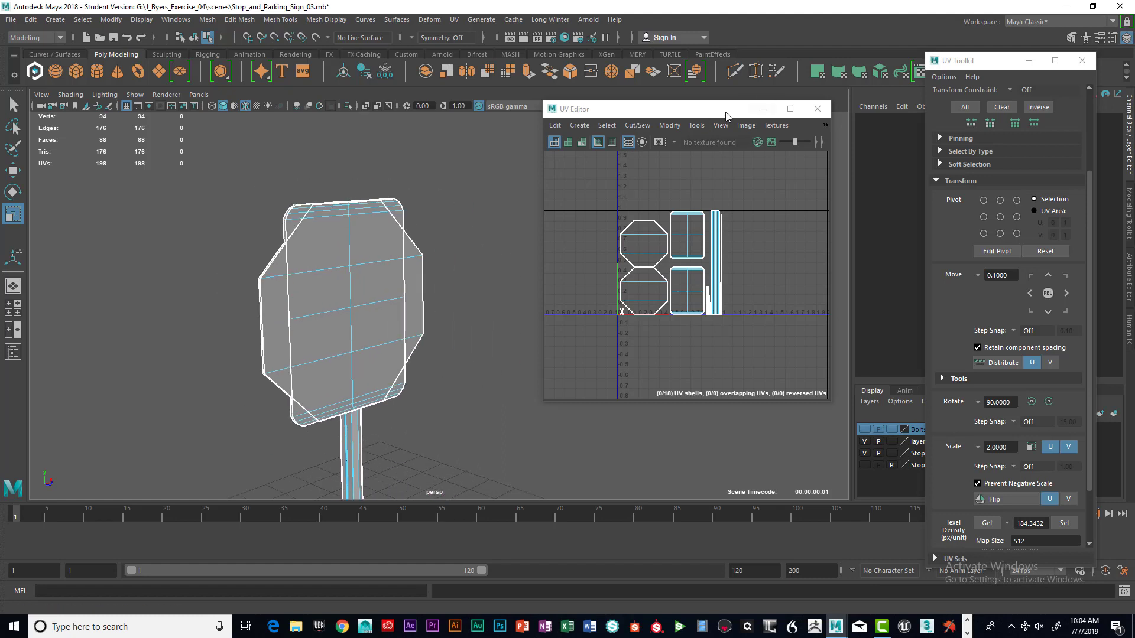
pyautogui.moveTo(727, 114); pyautogui.dragTo(665, 113)
pyautogui.moveTo(783, 180); pyautogui.dragTo(953, 179)
pyautogui.click(786, 139)
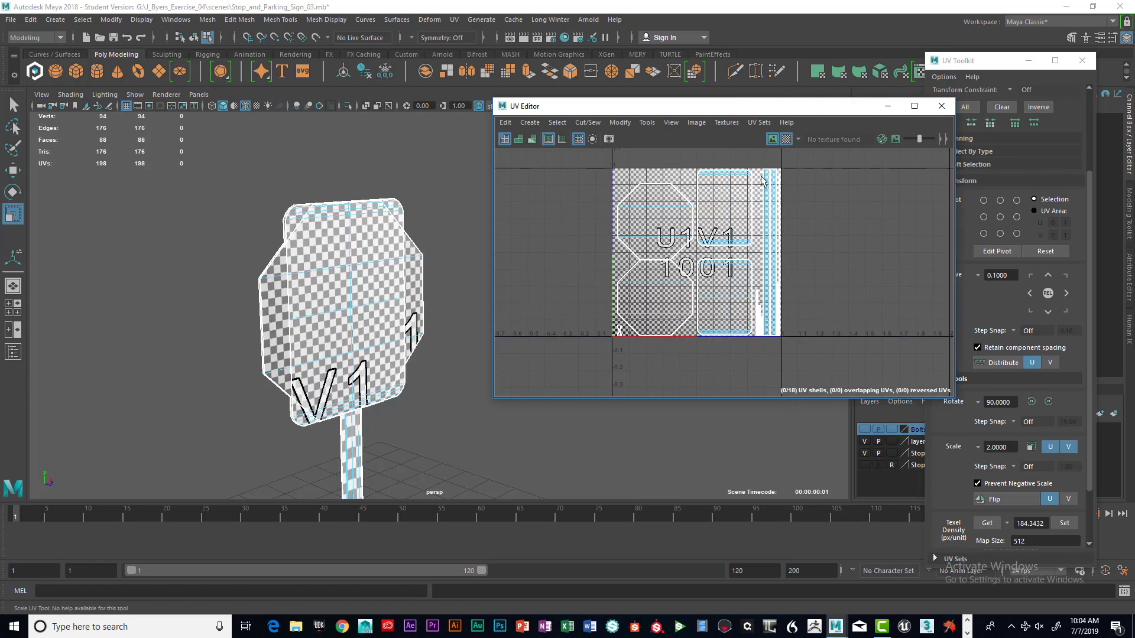
# - Examine the checker pattern on the sign panels and post for uneven scale or stretching
pyautogui.keyDown('alt'); pyautogui.moveTo(418, 299); pyautogui.dragTo(372, 192); pyautogui.keyUp('alt')
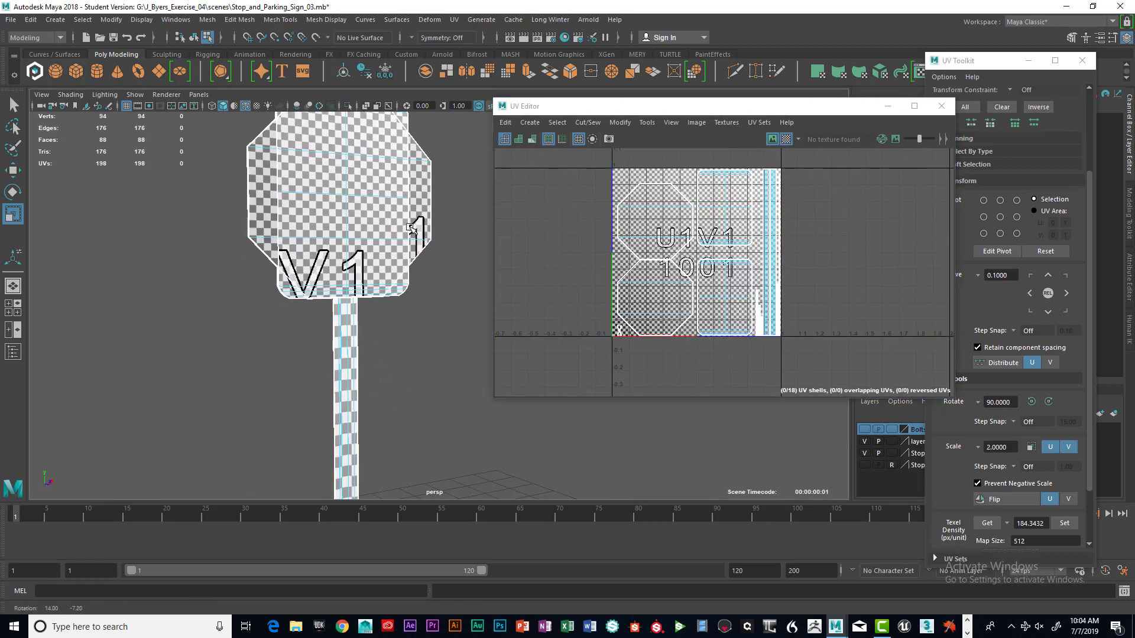
pyautogui.keyDown('alt'); pyautogui.moveTo(348, 118); pyautogui.dragTo(349, 197, button='middle'); pyautogui.keyUp('alt')
pyautogui.keyDown('alt'); pyautogui.moveTo(349, 197); pyautogui.dragTo(317, 194); pyautogui.keyUp('alt')
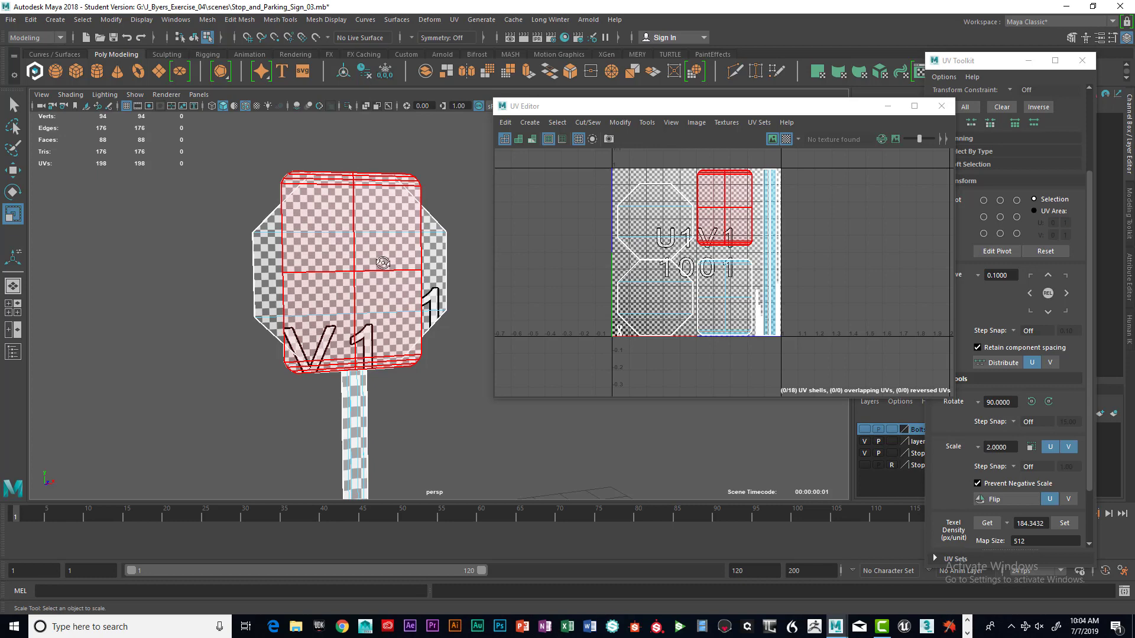
pyautogui.keyDown('alt'); pyautogui.moveTo(383, 263); pyautogui.dragTo(294, 233); pyautogui.keyUp('alt')
pyautogui.keyDown('alt'); pyautogui.moveTo(363, 251); pyautogui.dragTo(361, 179, button='middle'); pyautogui.keyUp('alt')
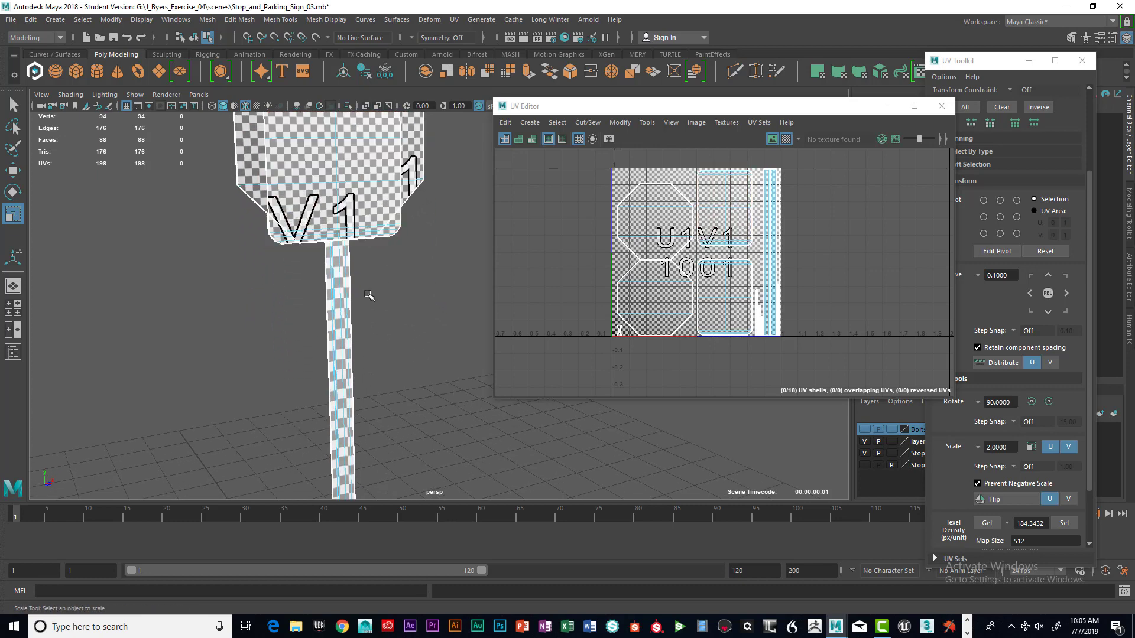
pyautogui.scroll(-4, 401, 338)
pyautogui.keyDown('alt'); pyautogui.moveTo(400, 338); pyautogui.dragTo(367, 308, button='middle'); pyautogui.keyUp('alt')
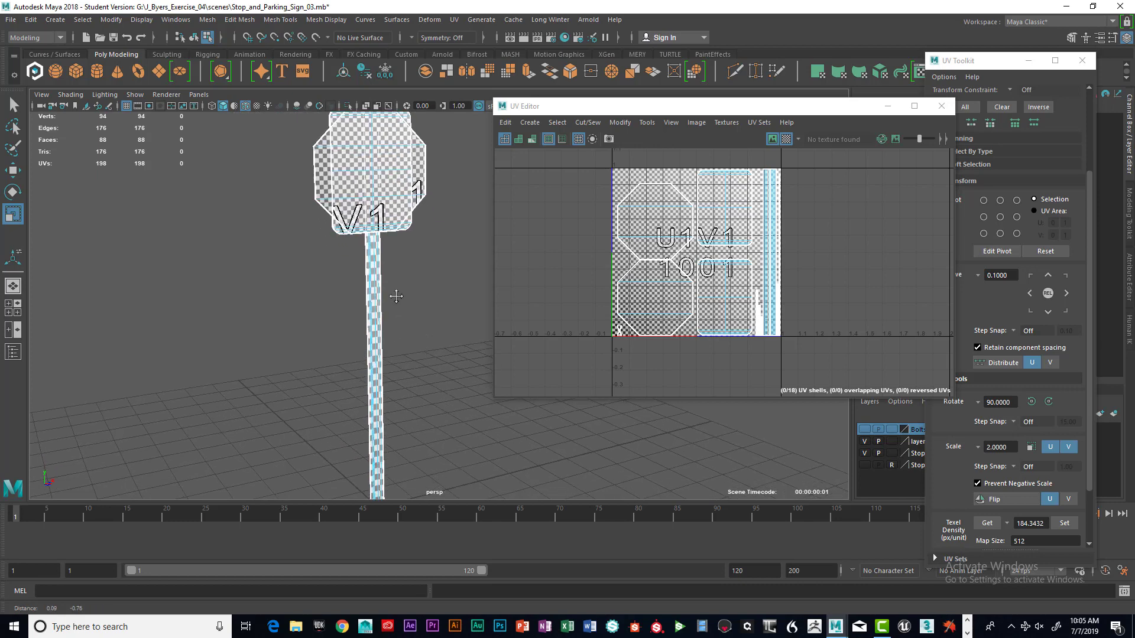
pyautogui.scroll(-3, 396, 297)
pyautogui.scroll(3, 447, 241)
pyautogui.scroll(-3, 415, 251)
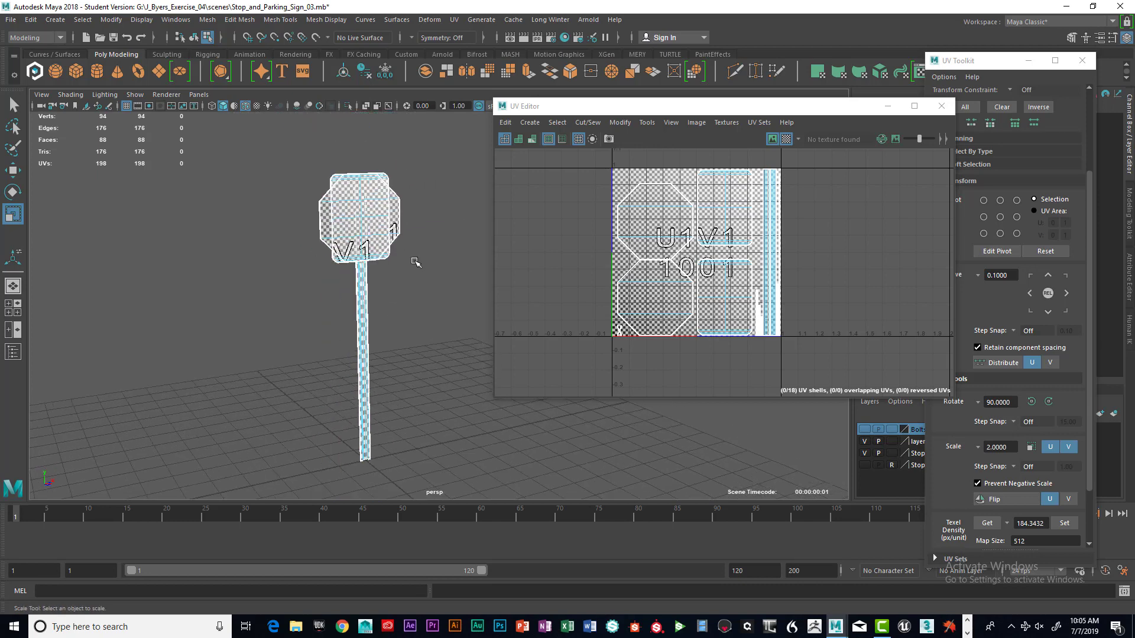
pyautogui.scroll(2, 415, 262)
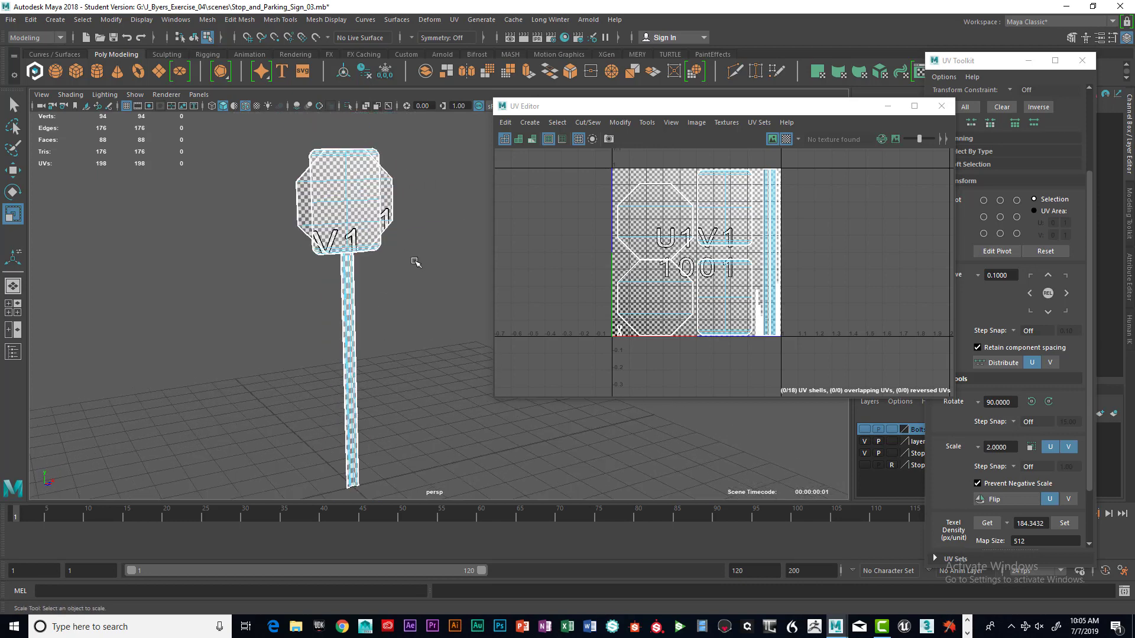
pyautogui.click(673, 111)
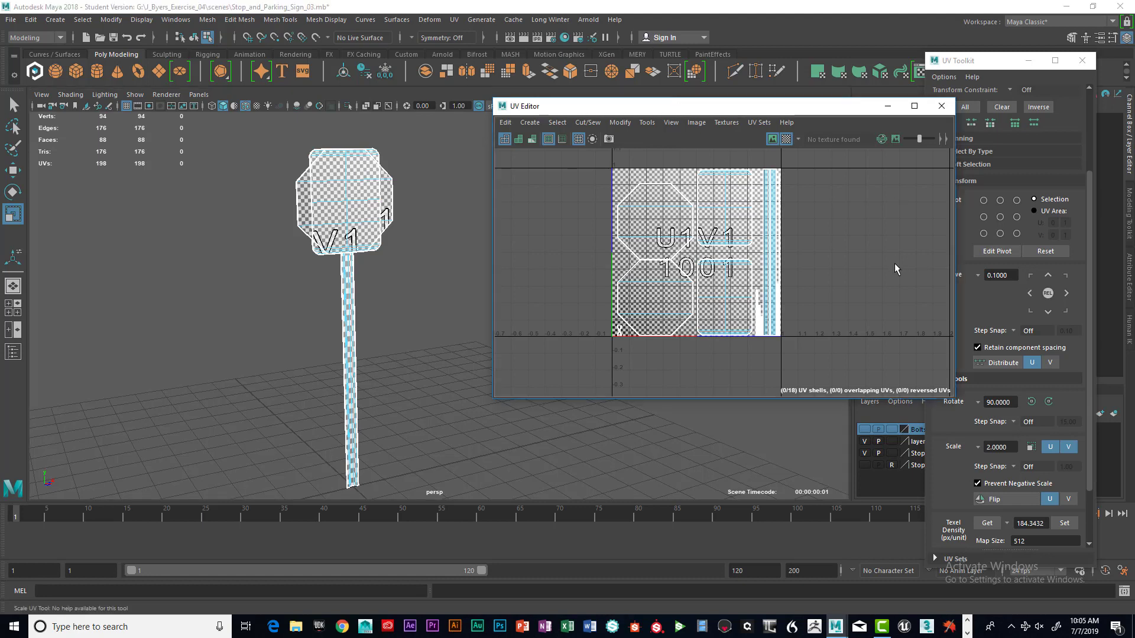